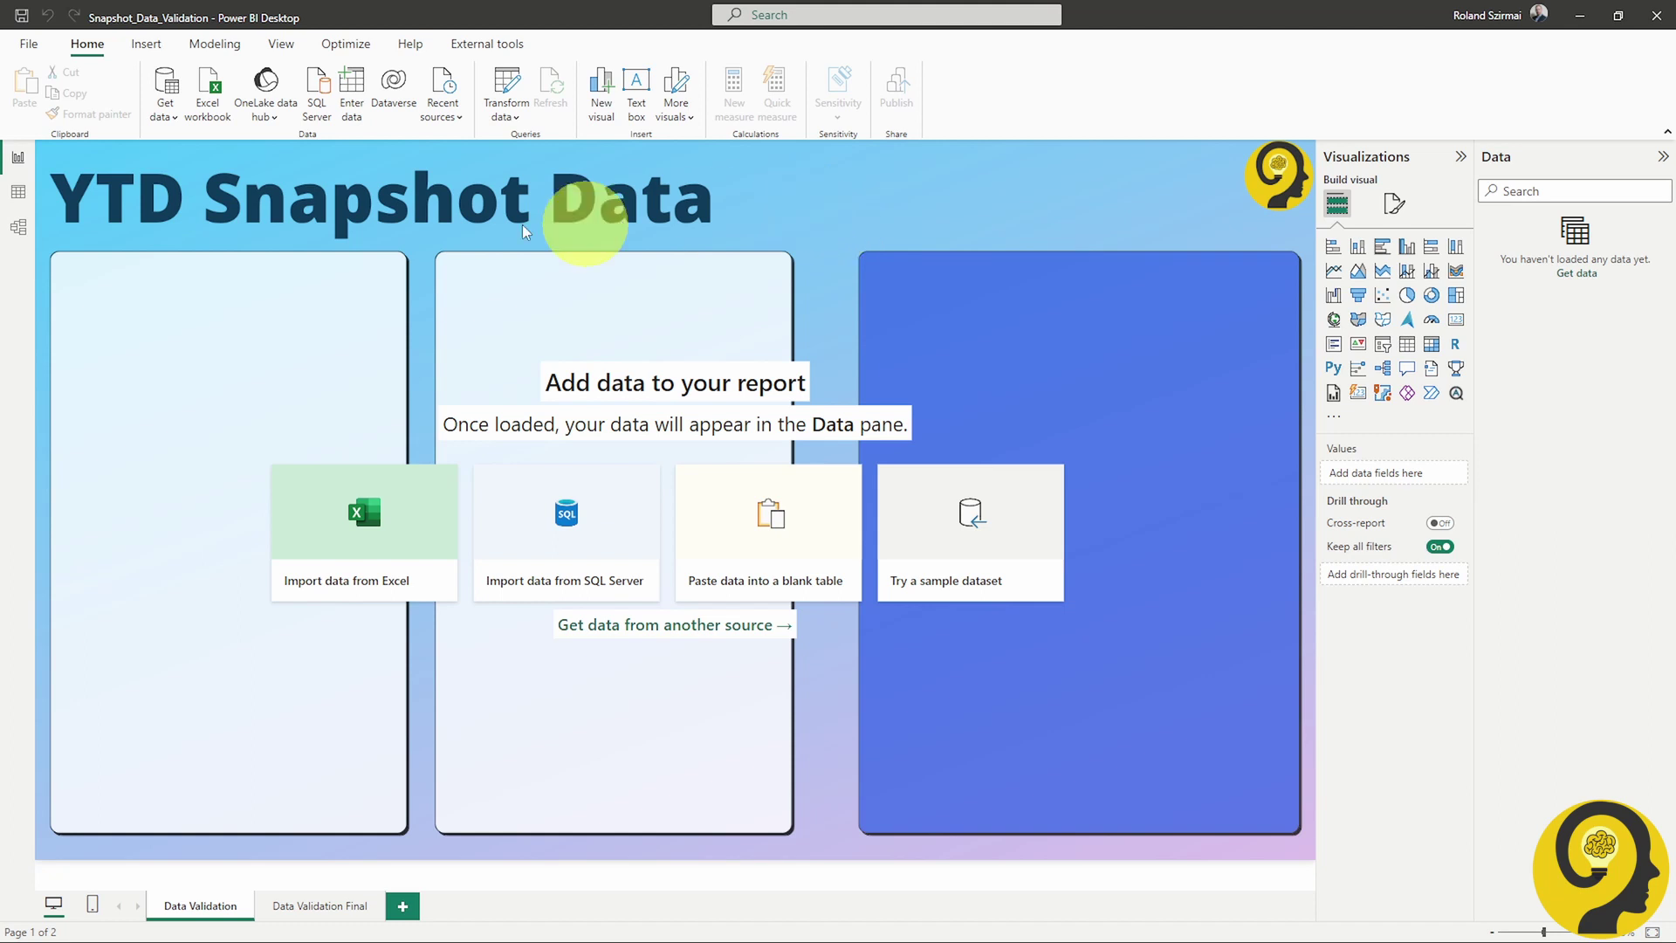
Connect to the SharePoint folder by its pasted site address and combine & transform its files.
{"action": "left_click", "coordinate": [165, 96]}
{"action": "left_click", "coordinate": [262, 501]}
{"action": "left_click", "coordinate": [768, 464]}
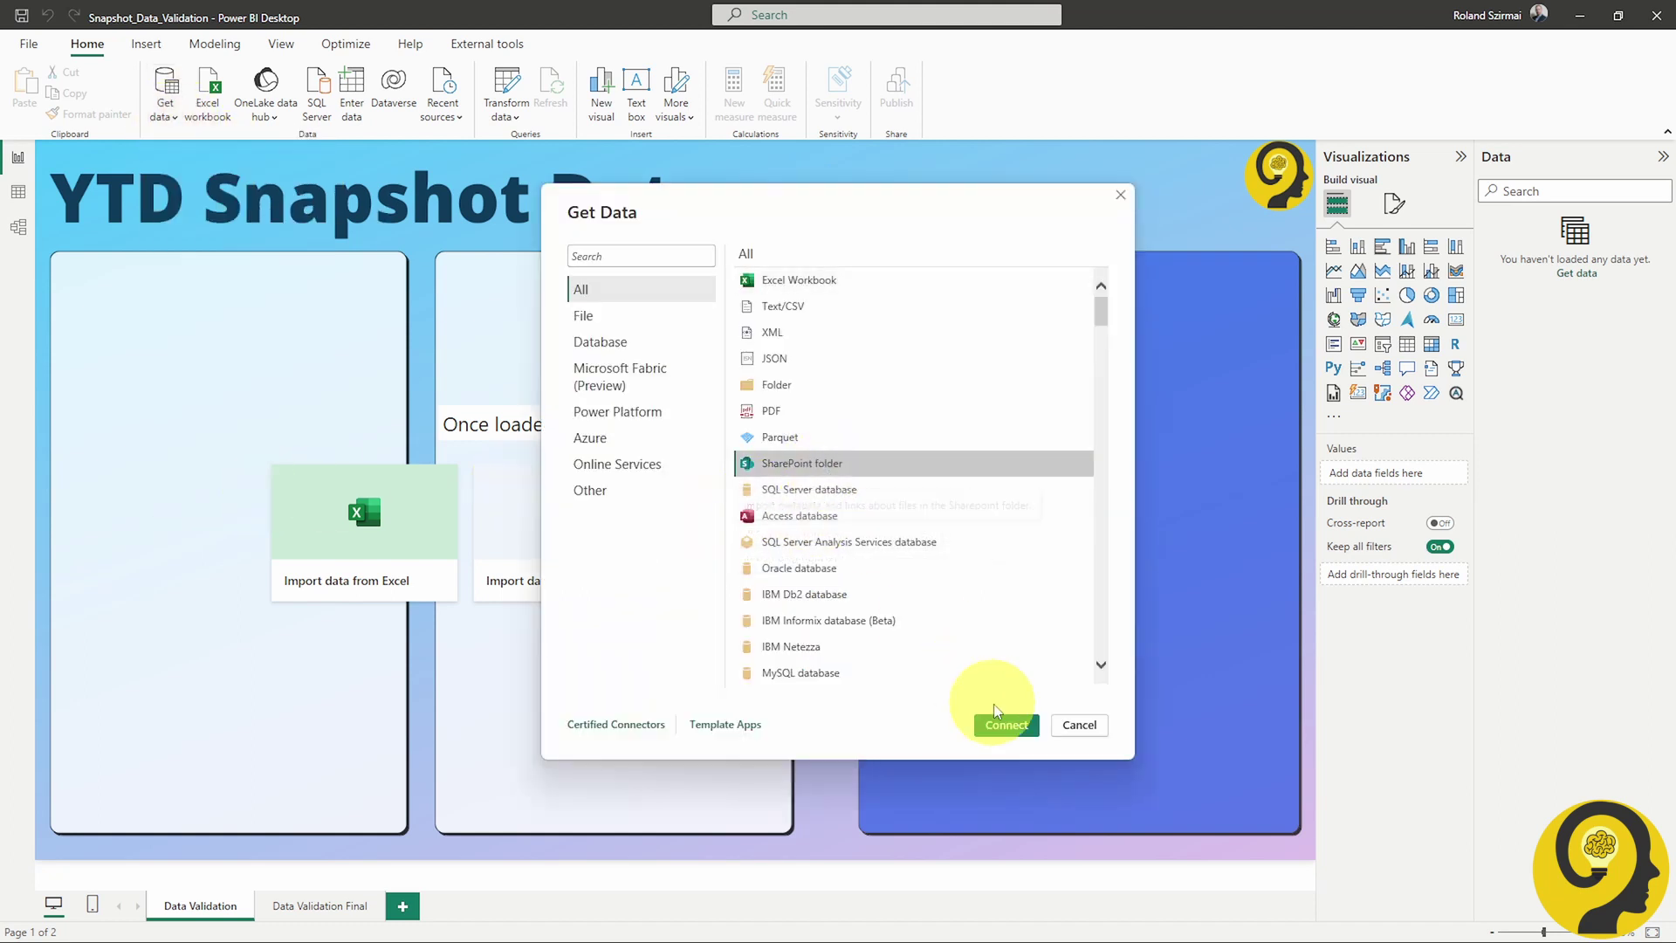
{"action": "left_click", "coordinate": [1000, 720]}
{"action": "type", "text": "https://bilingualanalytics.sharepoint.com/sites/BILADataSnapshot/"}
{"action": "left_click", "coordinate": [1027, 529]}
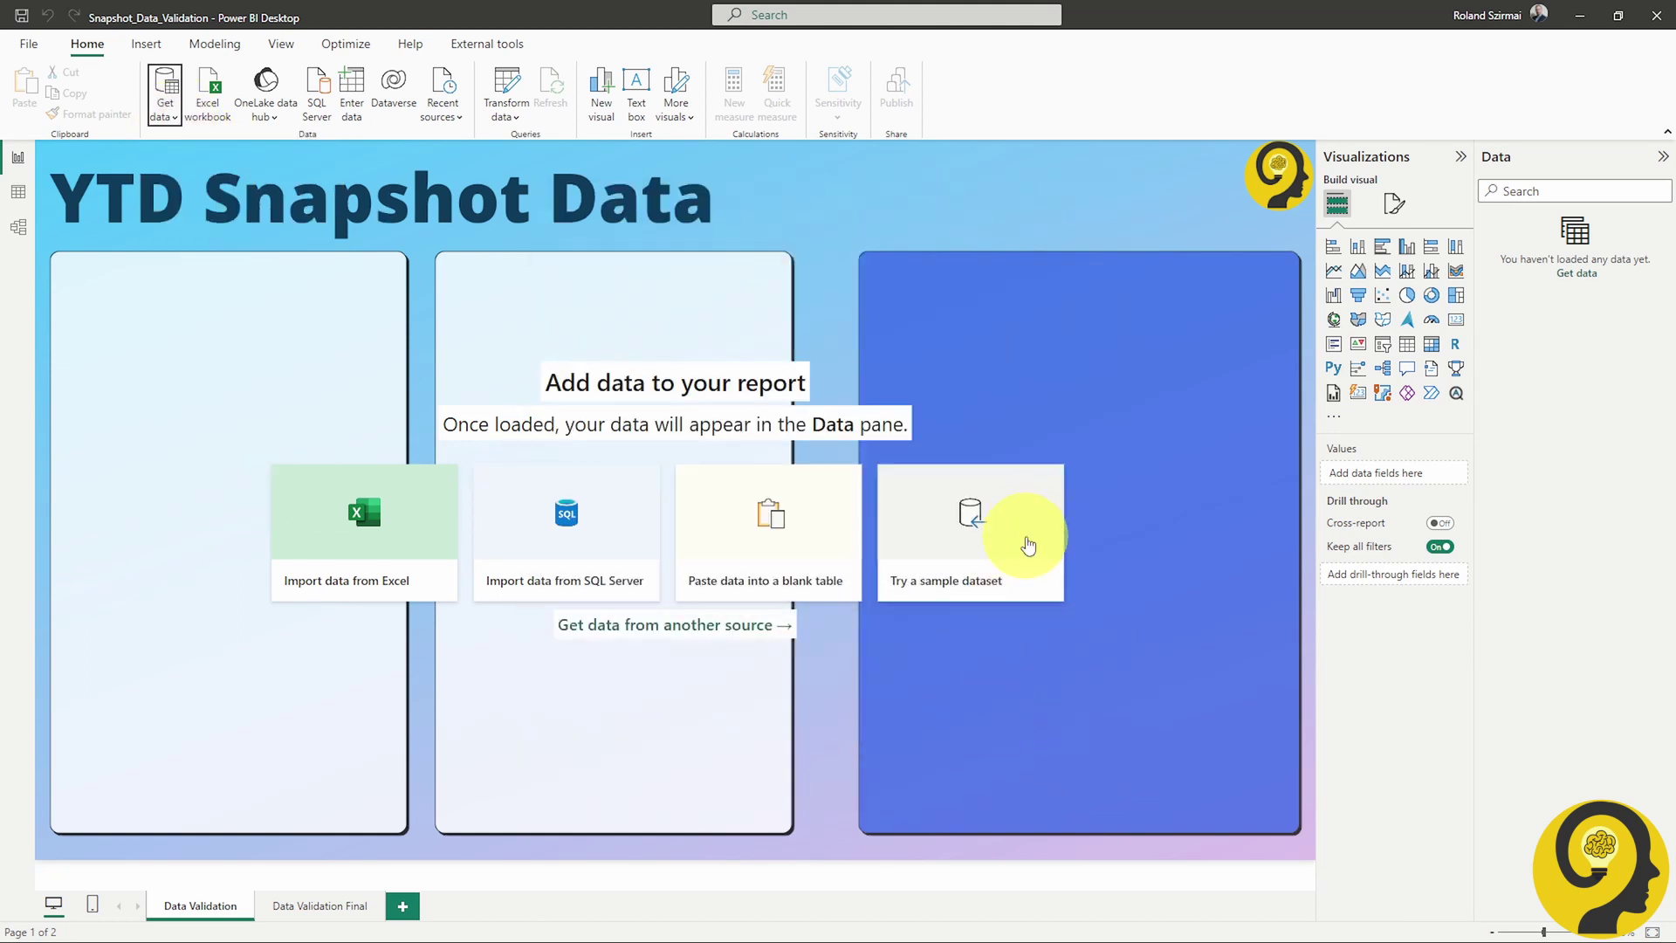
{"action": "left_click", "coordinate": [945, 725]}
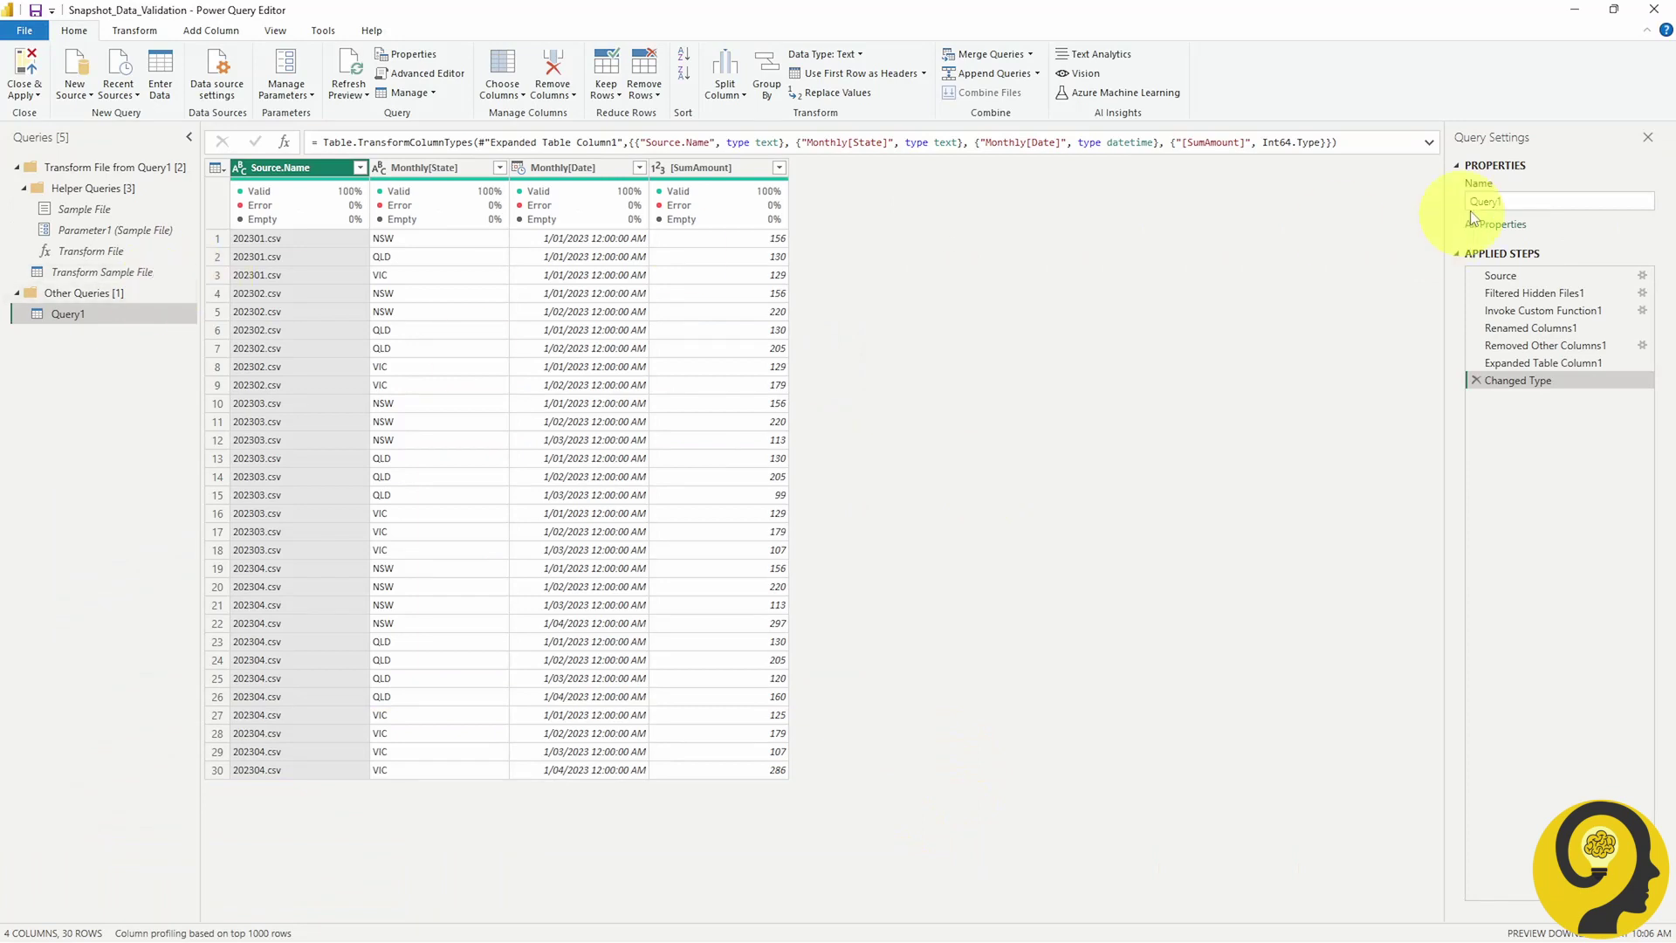
Name the query 'Data Validation' and extract Source.Name text before '.' to drop .csv.
{"action": "left_click", "coordinate": [1471, 206]}
{"action": "type", "text": "Data Validation"}
{"action": "key", "text": "Return"}
{"action": "left_click", "coordinate": [315, 175]}
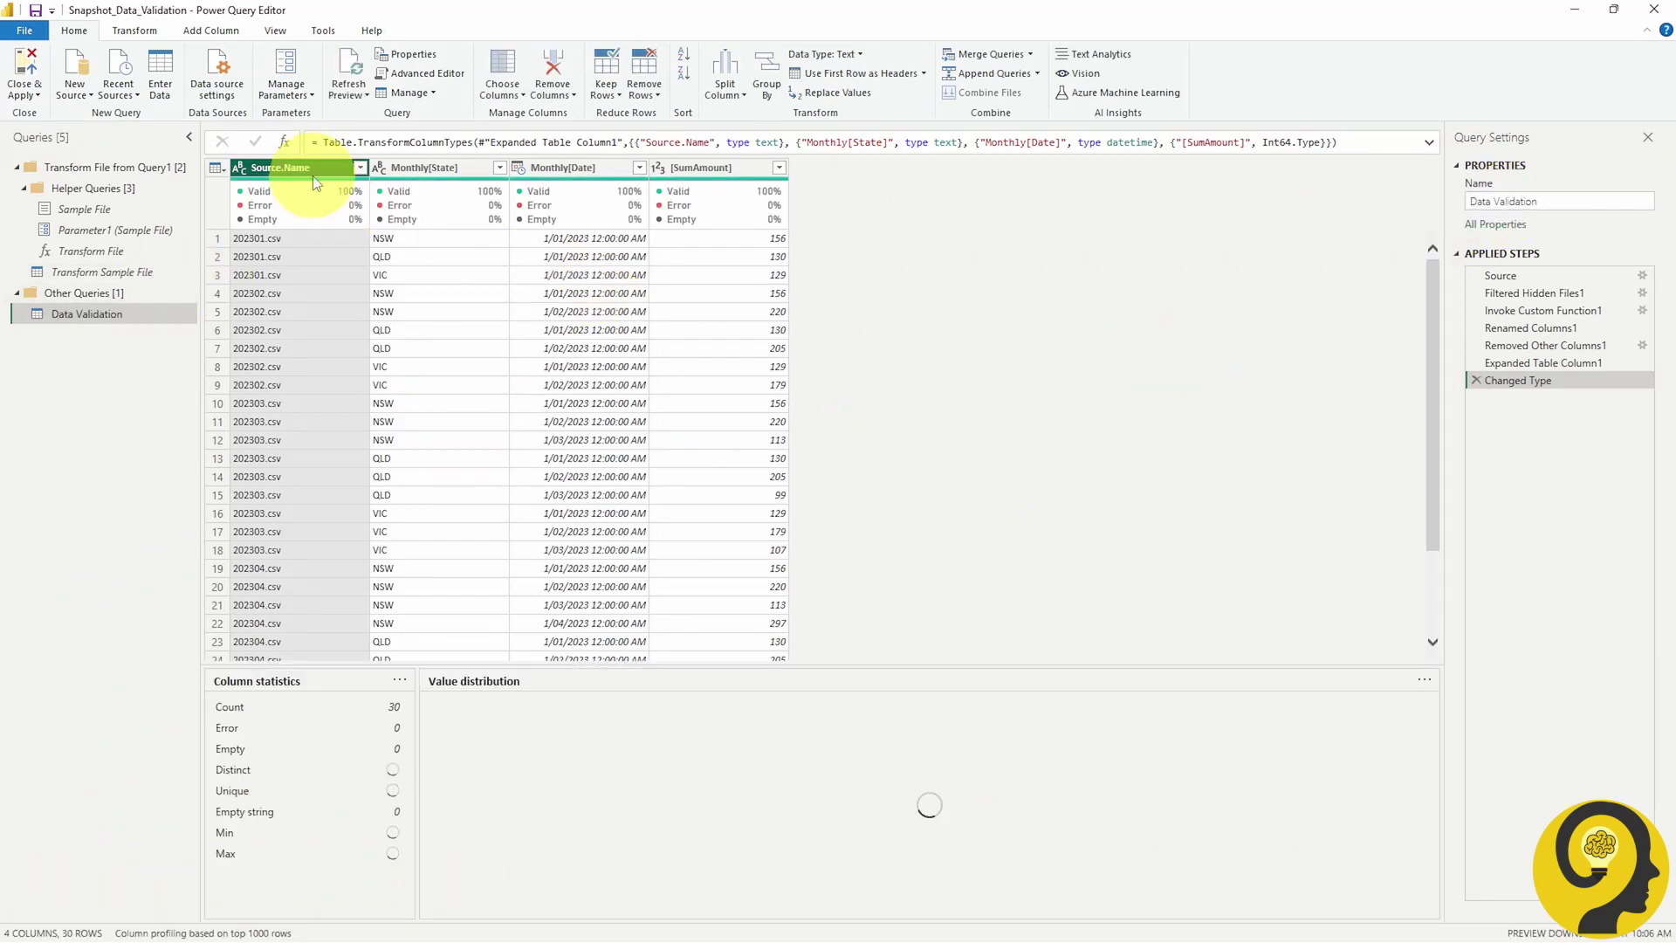
{"action": "left_click", "coordinate": [153, 32]}
{"action": "left_click", "coordinate": [648, 76]}
{"action": "left_click", "coordinate": [690, 166]}
{"action": "type", "text": "."}
{"action": "key", "text": "Return"}
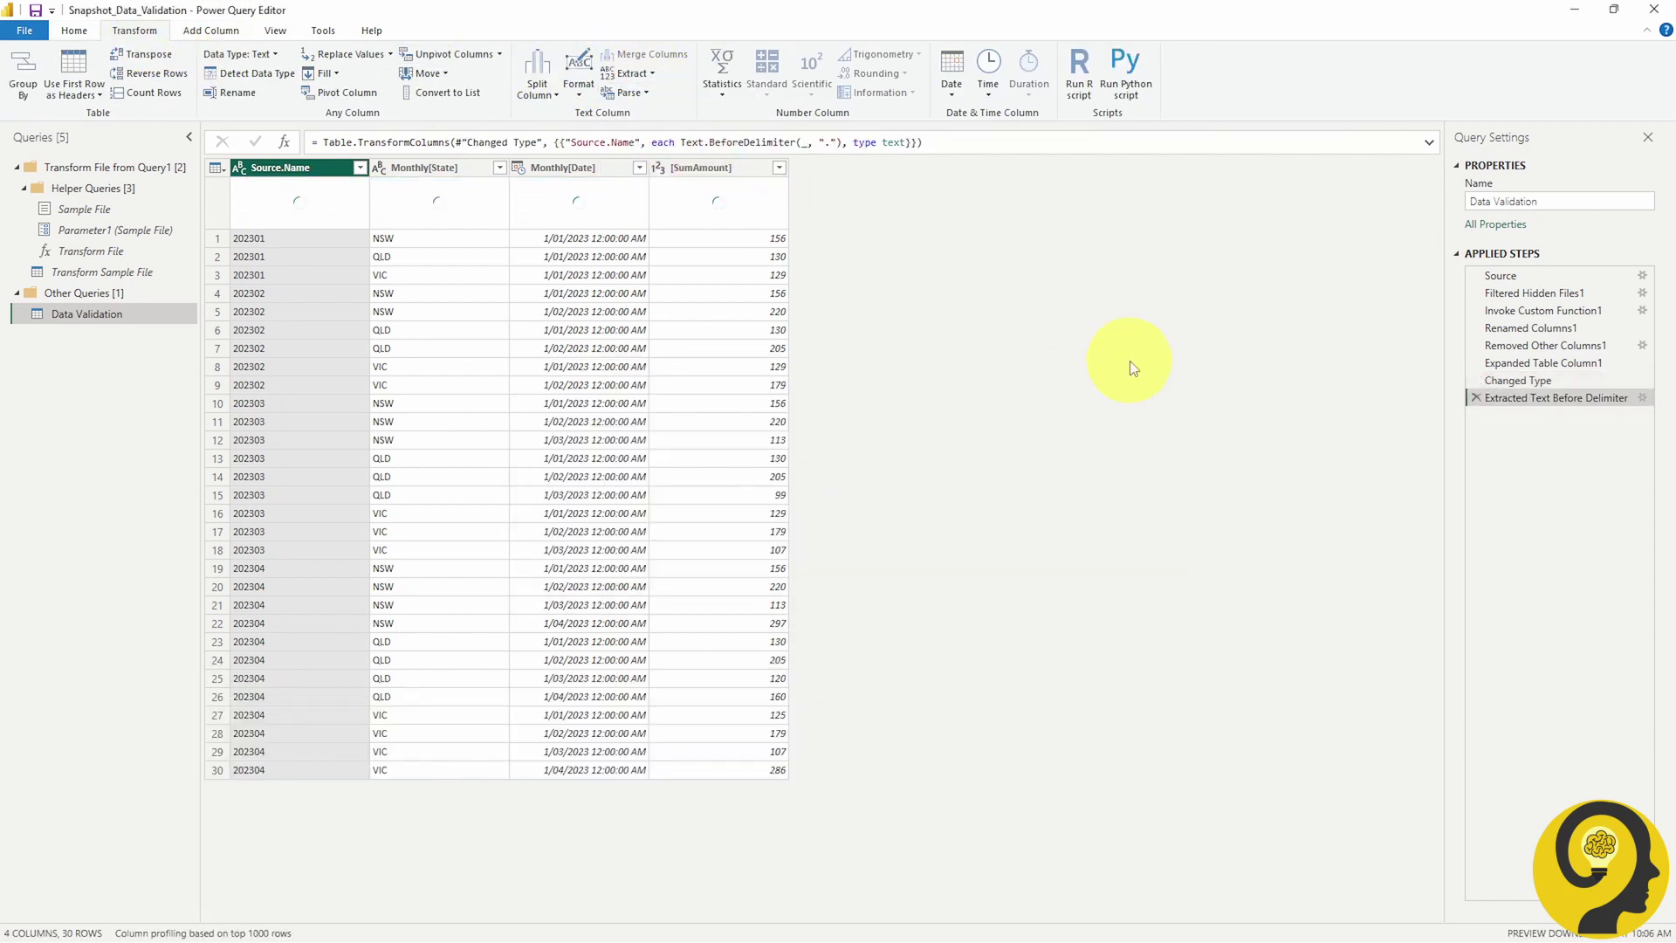
Rename the columns to Version, State, Date and Amount.
{"action": "double_click", "coordinate": [279, 167]}
{"action": "type", "text": "Version"}
{"action": "key", "text": "Return"}
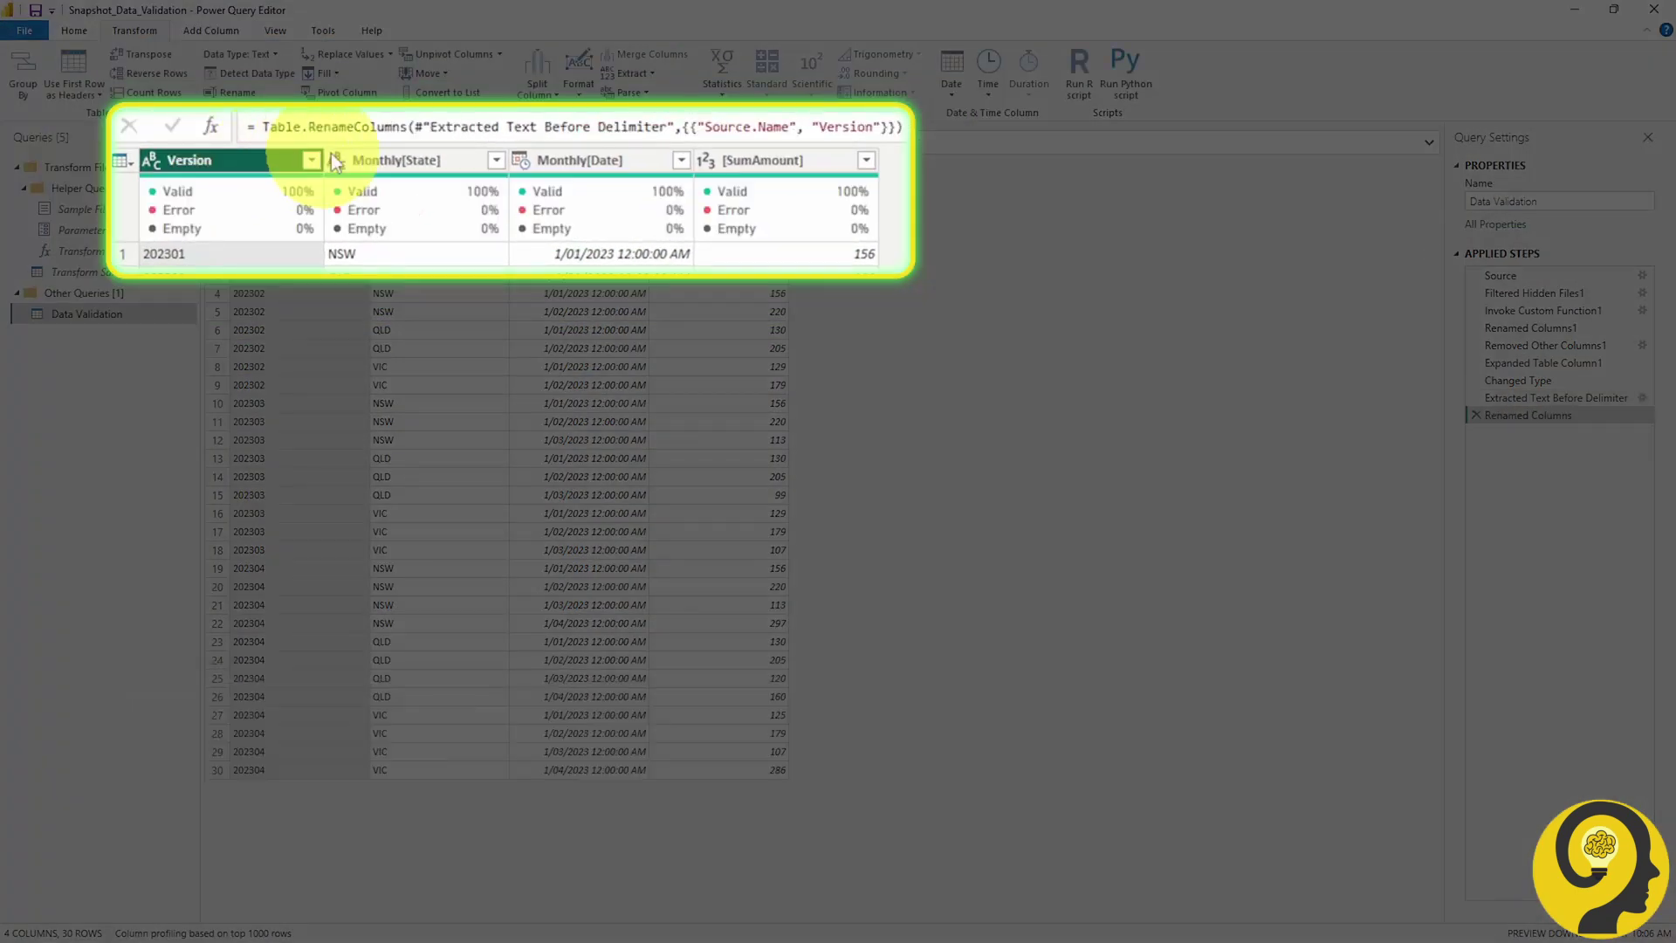
{"action": "double_click", "coordinate": [334, 163]}
{"action": "type", "text": "State"}
{"action": "key", "text": "Return"}
{"action": "double_click", "coordinate": [588, 165]}
{"action": "type", "text": "Date"}
{"action": "key", "text": "Return"}
{"action": "double_click", "coordinate": [775, 163]}
{"action": "type", "text": "Amount"}
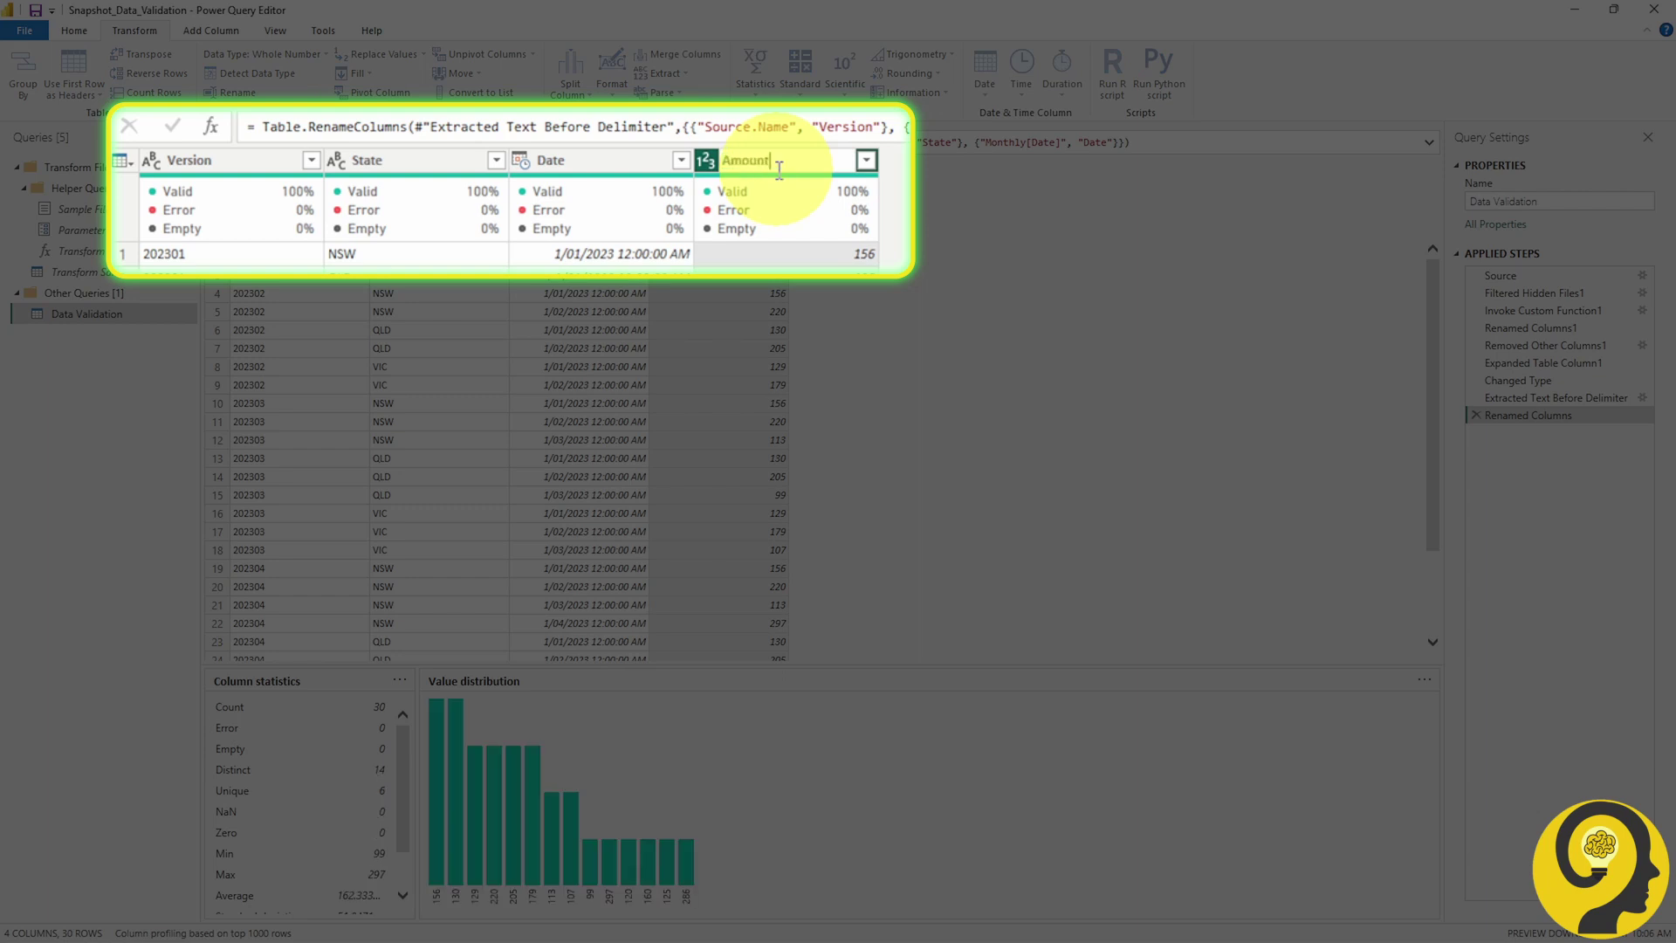
{"action": "key", "text": "Return"}
Set Amount to fixed decimal, Date to date, and Version to whole number.
{"action": "left_click", "coordinate": [707, 158]}
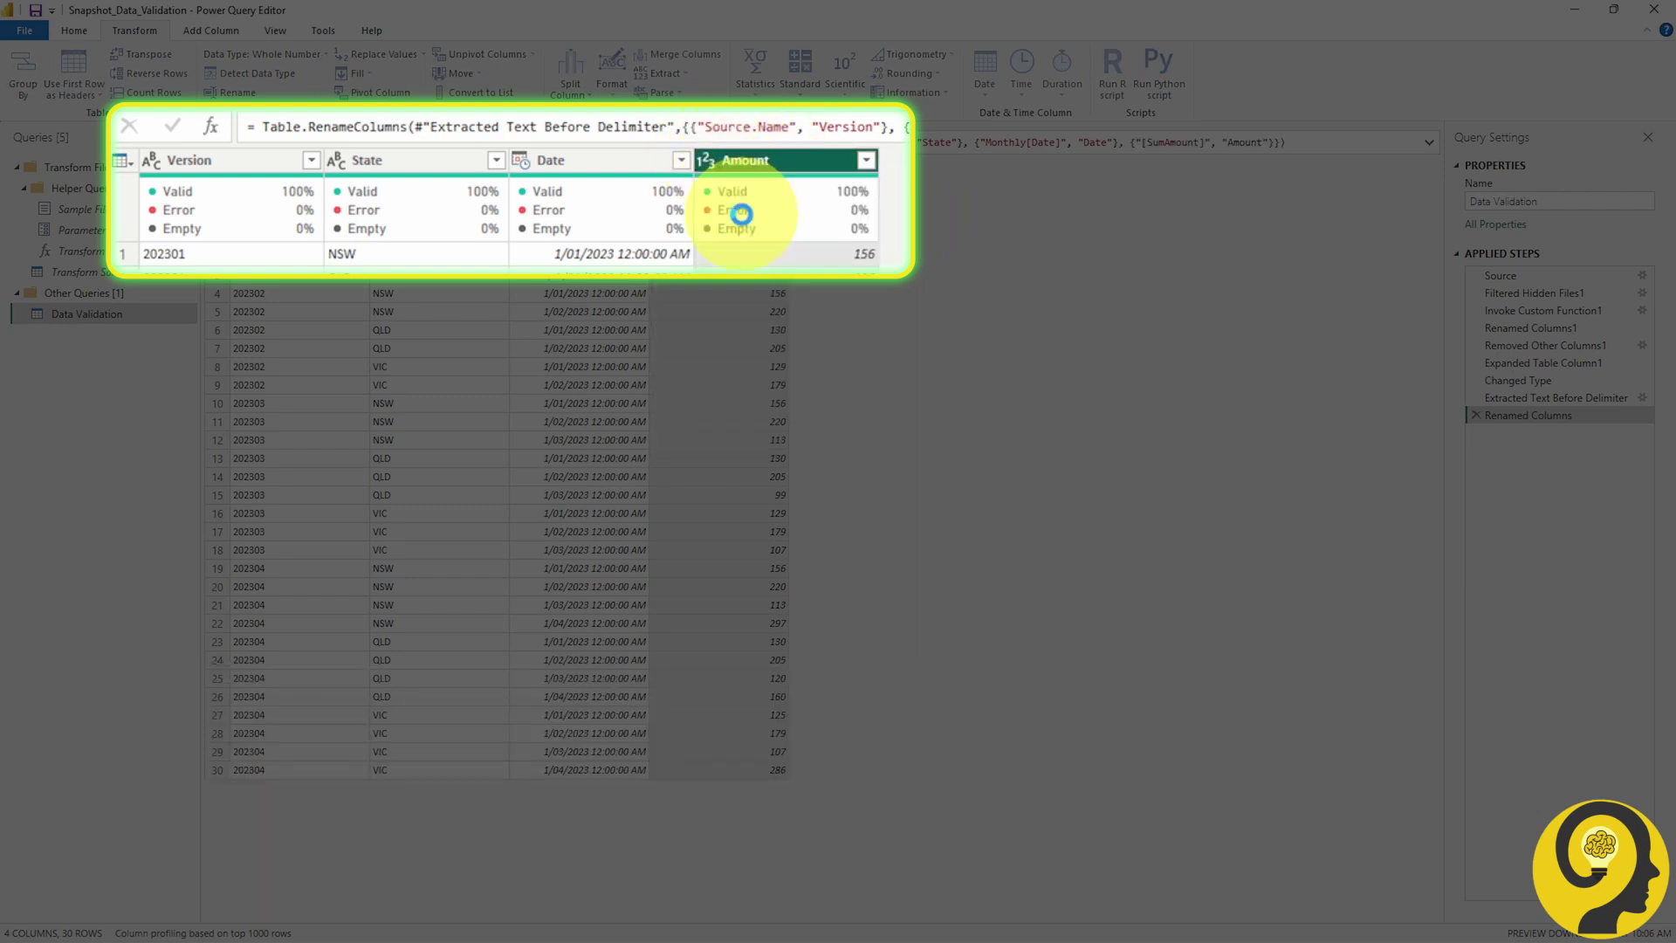
{"action": "left_click", "coordinate": [769, 210]}
{"action": "left_click", "coordinate": [522, 160]}
{"action": "left_click", "coordinate": [559, 288]}
{"action": "left_click", "coordinate": [148, 159]}
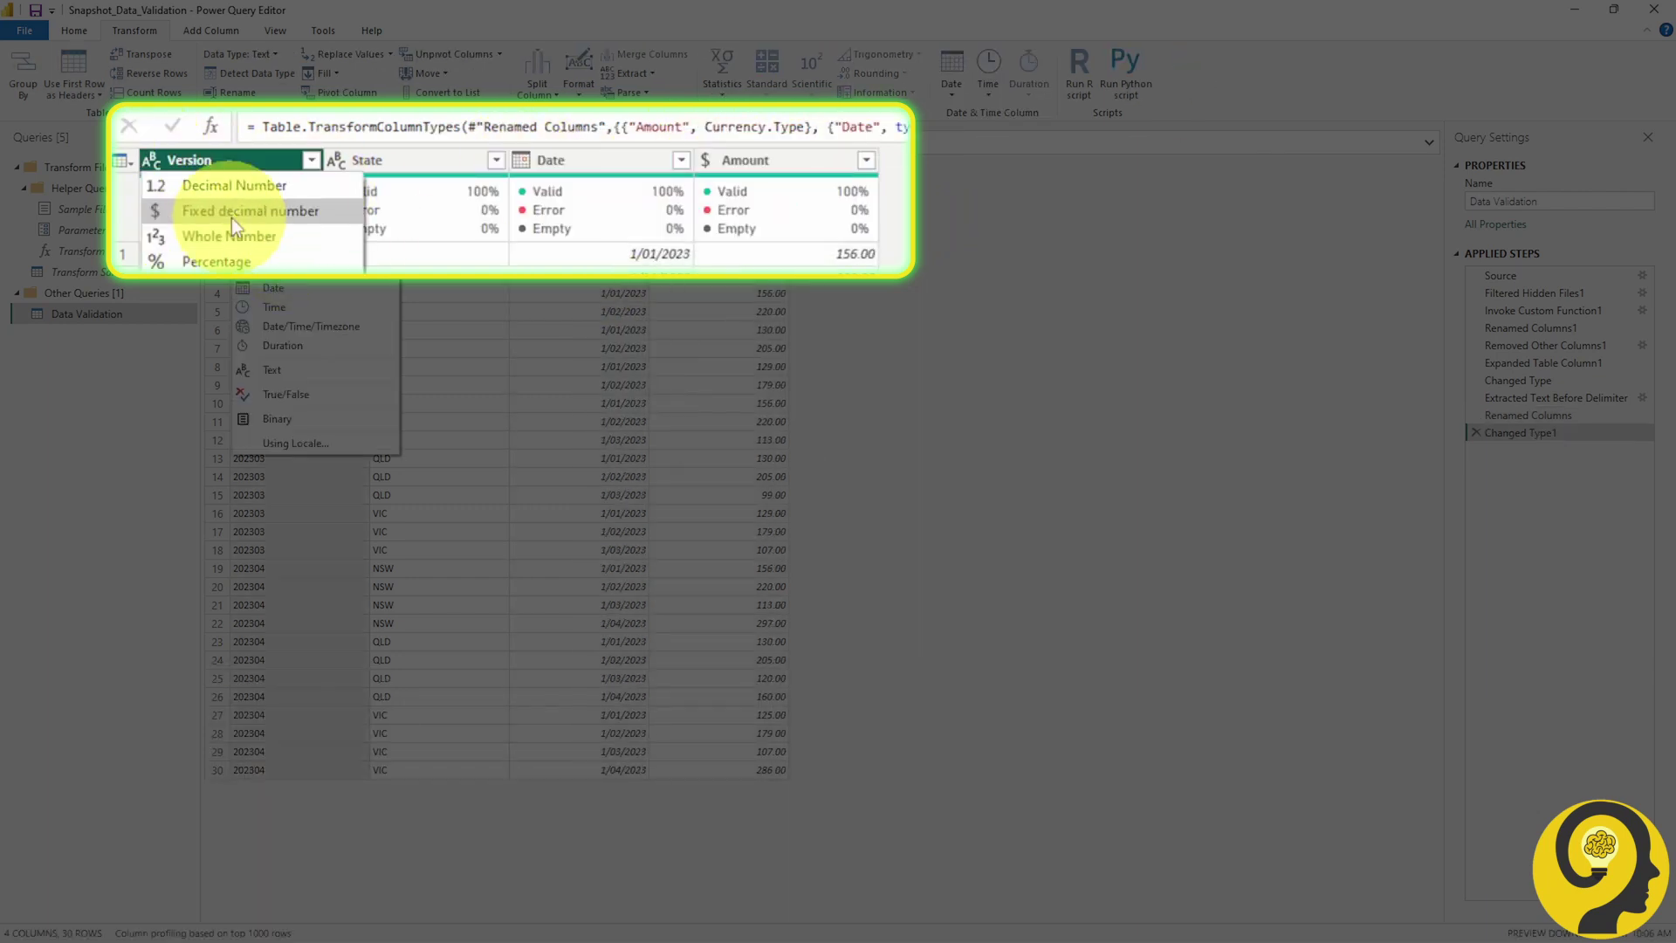
{"action": "left_click", "coordinate": [233, 186]}
{"action": "left_click", "coordinate": [157, 165]}
{"action": "left_click", "coordinate": [192, 223]}
{"action": "left_click", "coordinate": [864, 512]}
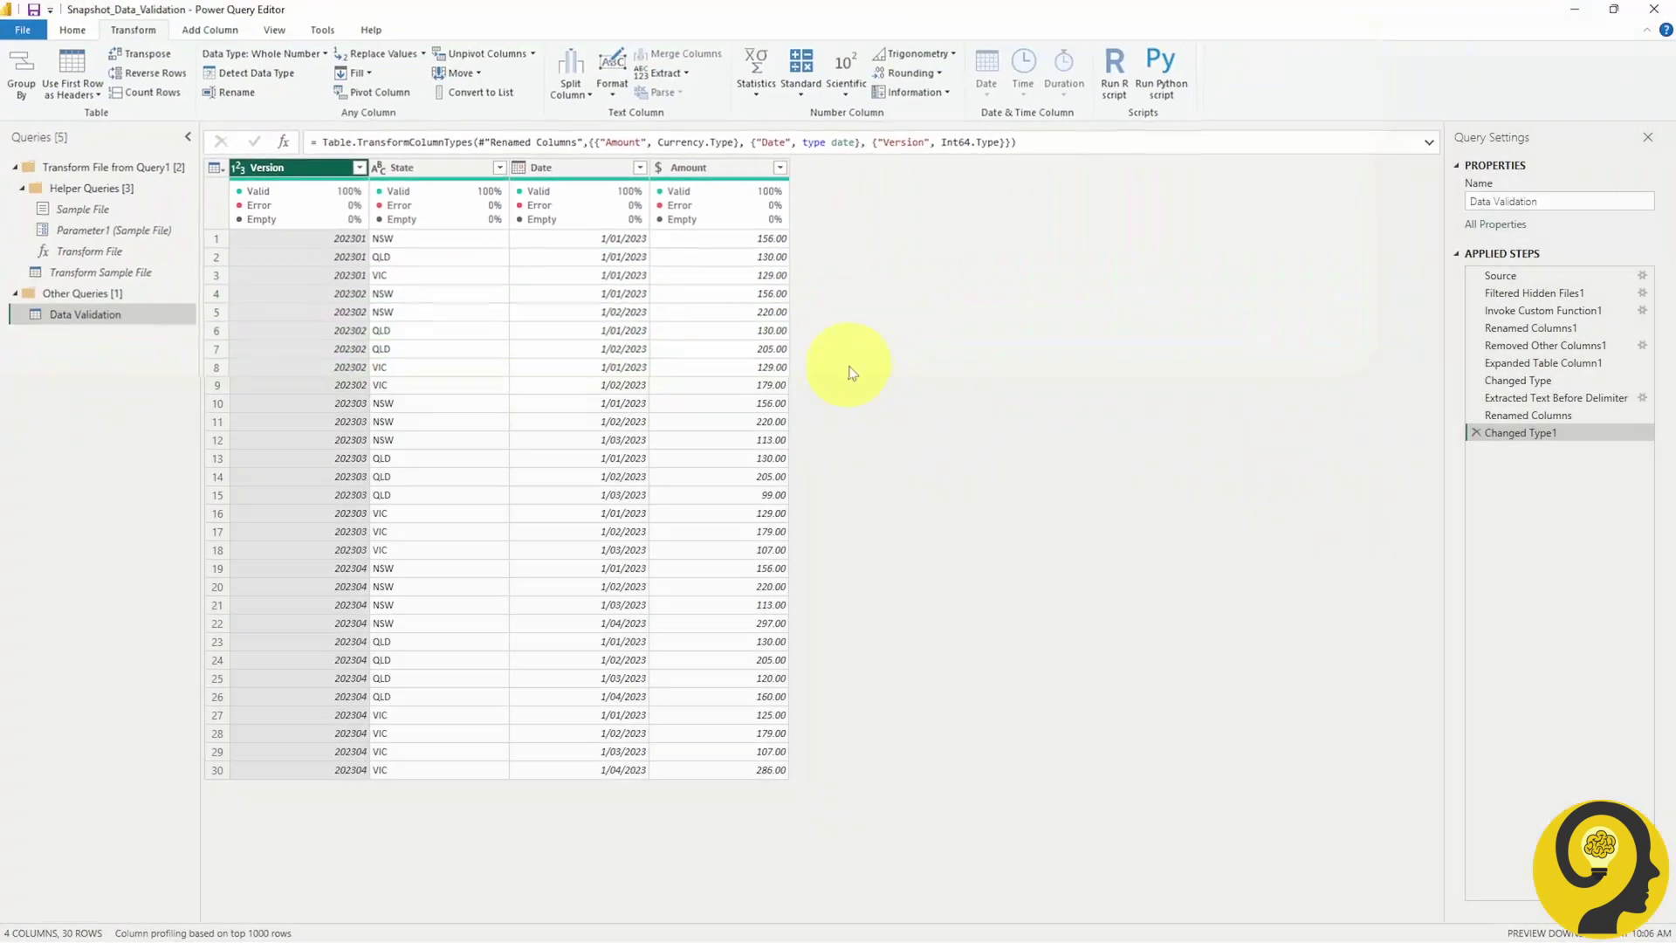
{"action": "left_click", "coordinate": [68, 31]}
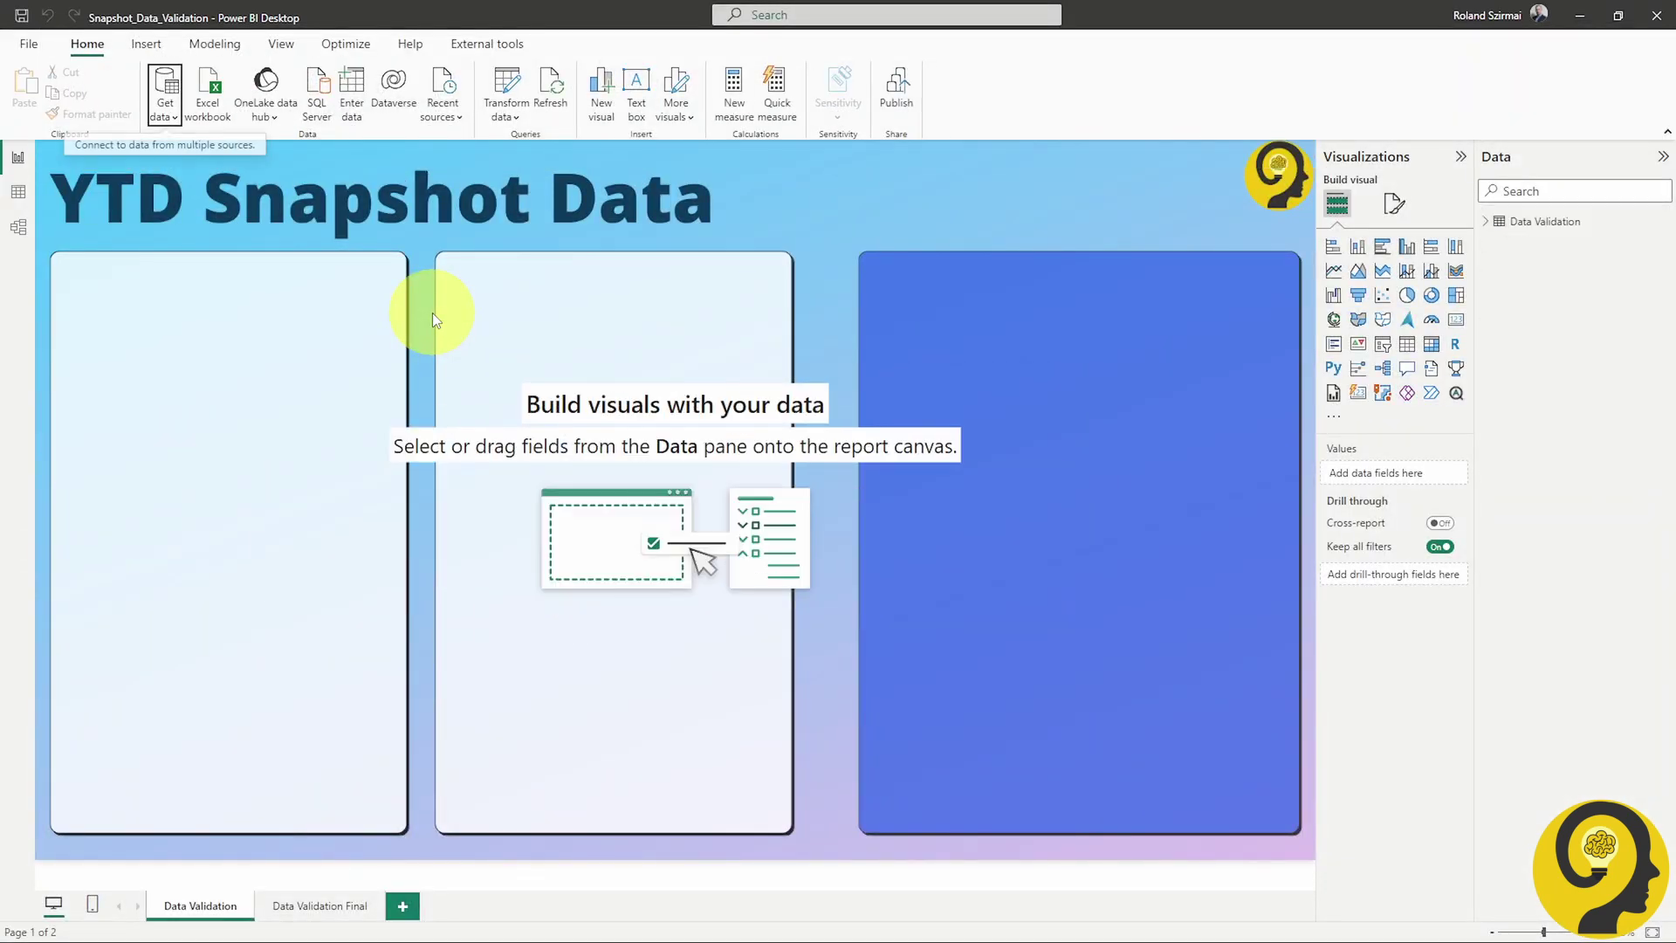
Create the measure Total Amount = SUM(Amount) in Data Validation.
{"action": "right_click", "coordinate": [1491, 225]}
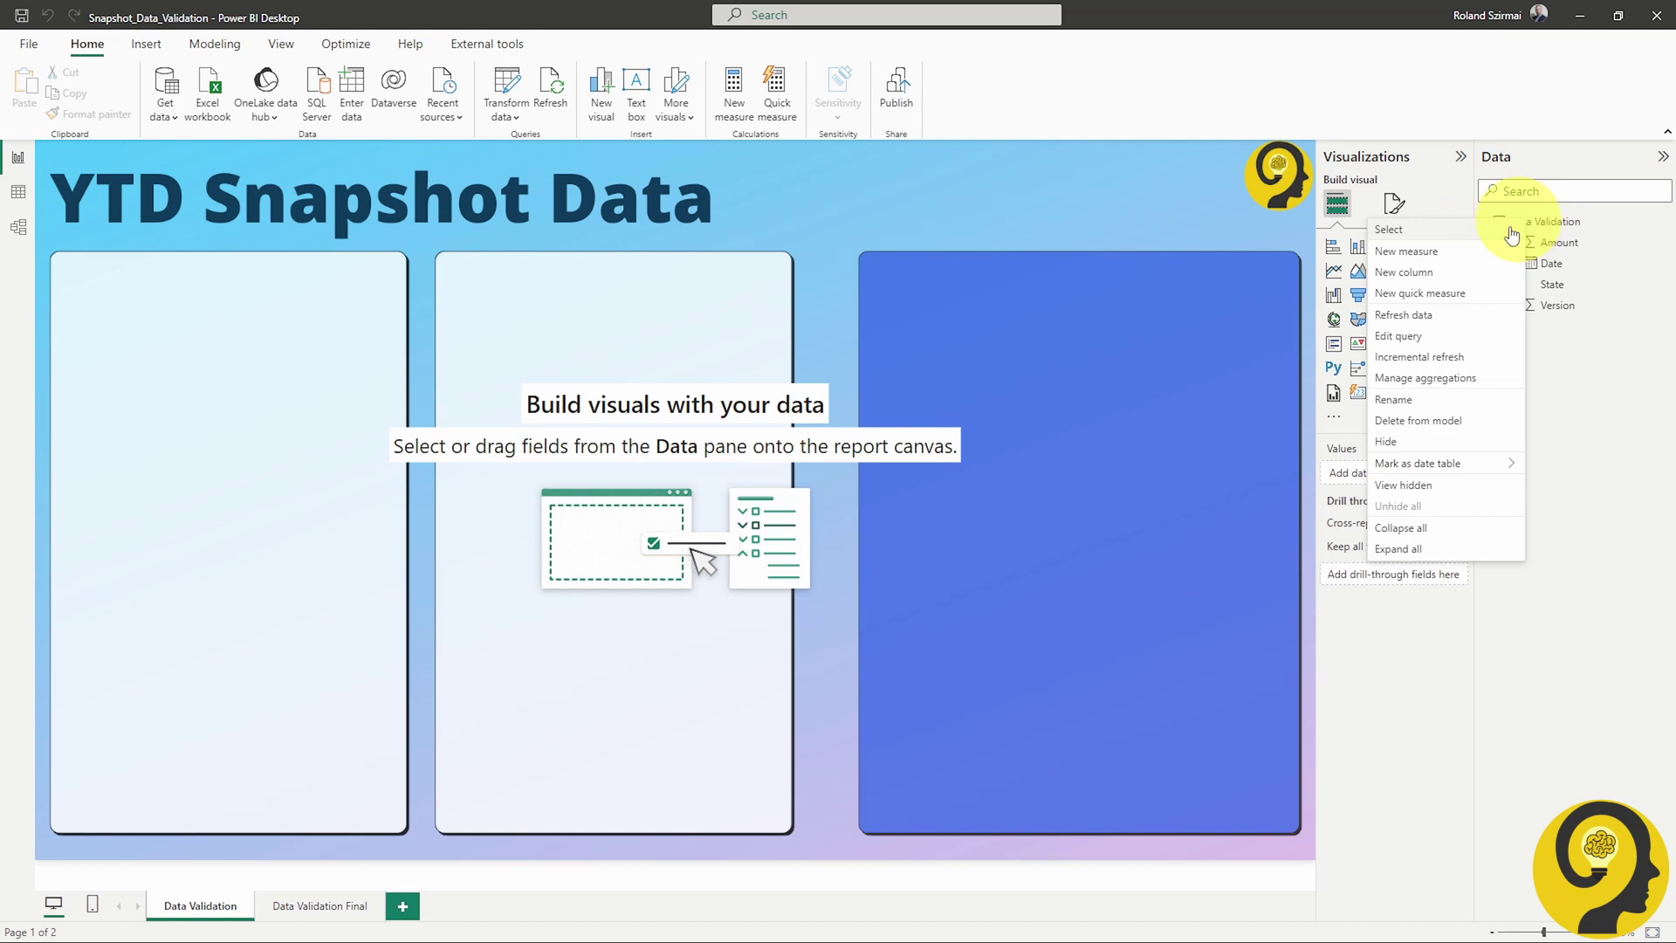
{"action": "left_click", "coordinate": [1465, 254]}
{"action": "type", "text": "Total Amount ="}
{"action": "key", "text": "shift+Return"}
{"action": "type", "text": "SUM("}
{"action": "key", "text": "Tab"}
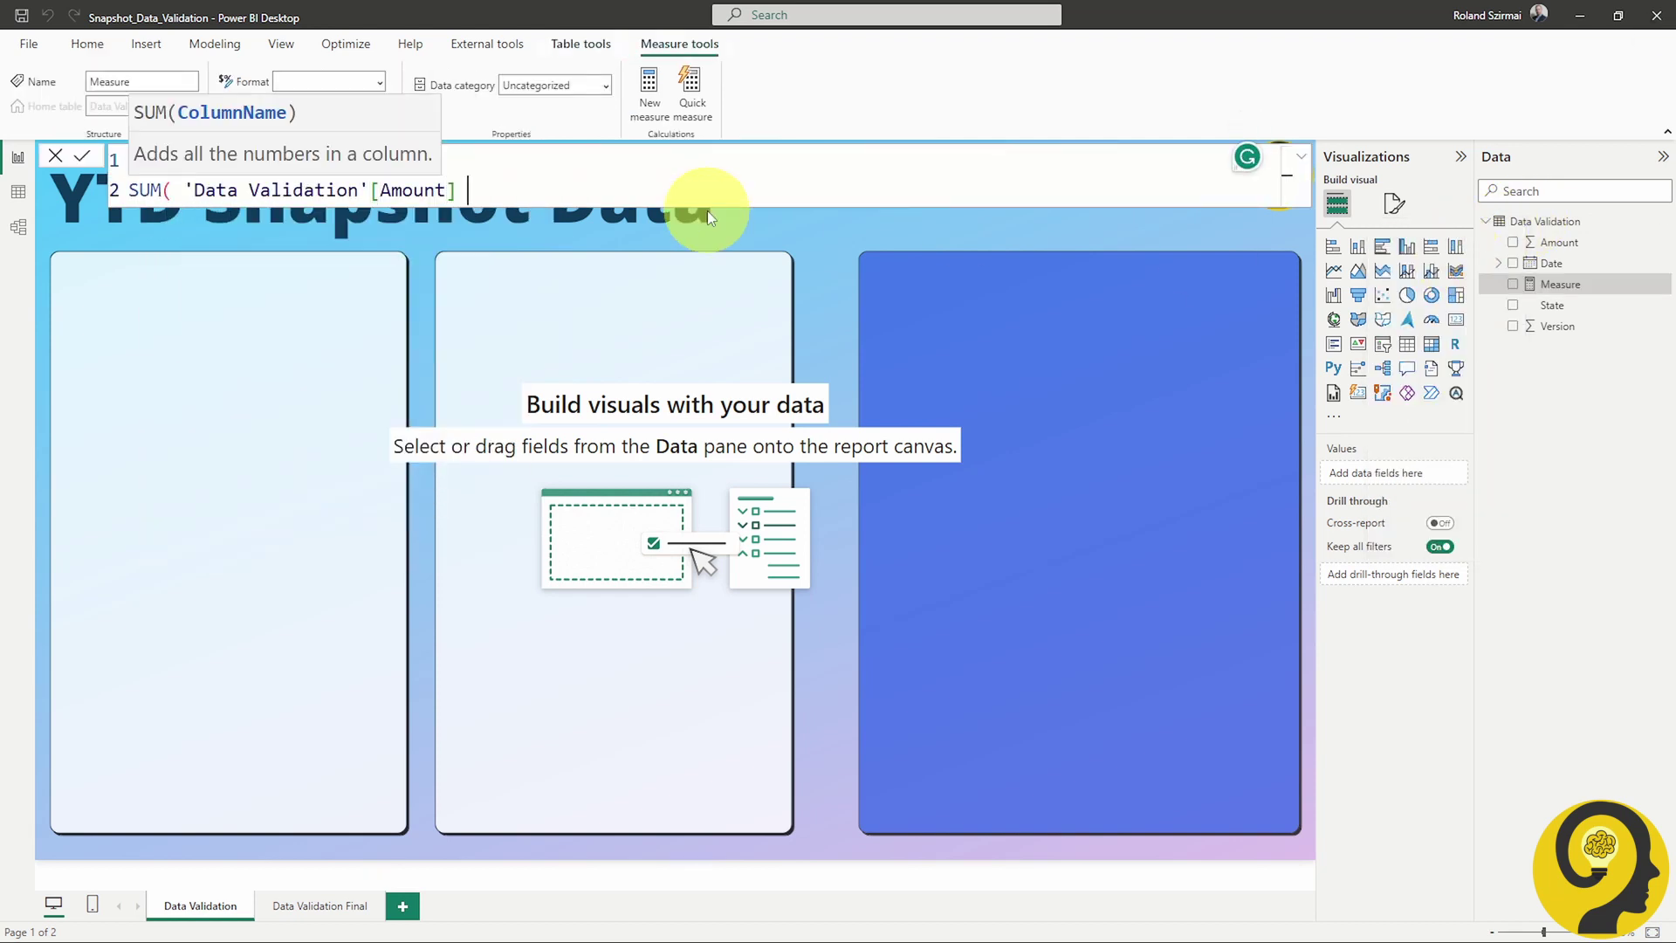
{"action": "type", "text": ")"}
{"action": "key", "text": "Return"}
{"action": "left_click", "coordinate": [342, 386]}
Add a left-panel matrix of Total Amount by State, with Date and Version rows expanded.
{"action": "left_click", "coordinate": [1431, 343]}
{"action": "left_click", "coordinate": [169, 421]}
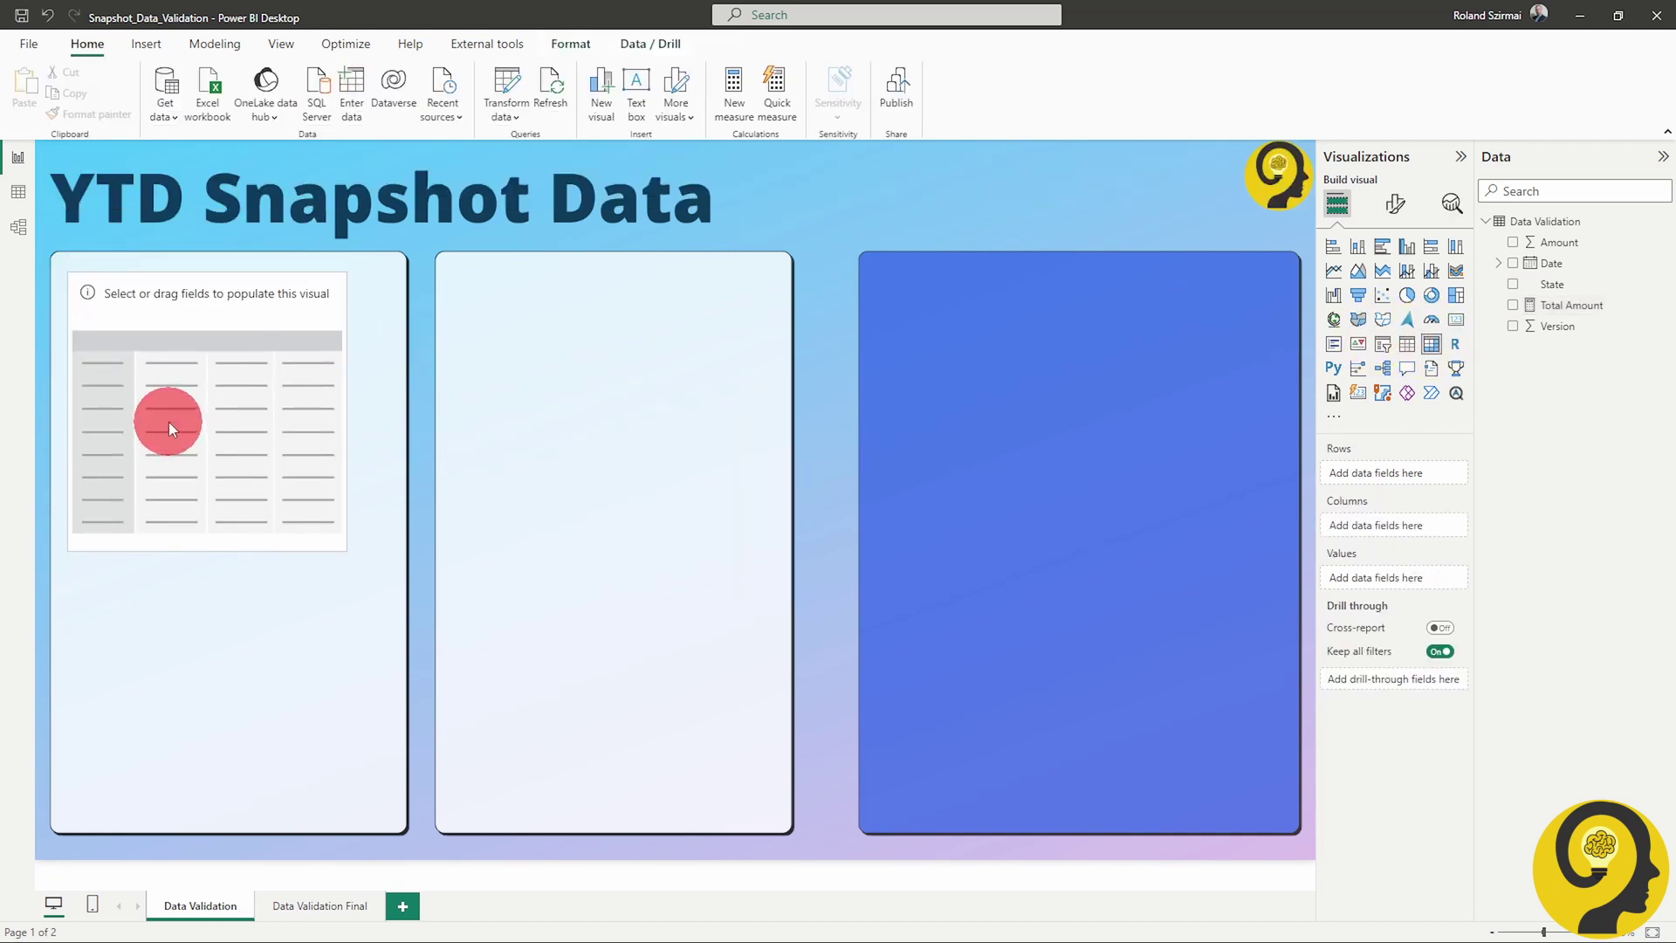
{"action": "left_click_drag", "start_coordinate": [170, 428], "coordinate": [152, 400]}
{"action": "left_click_drag", "start_coordinate": [329, 524], "coordinate": [406, 833]}
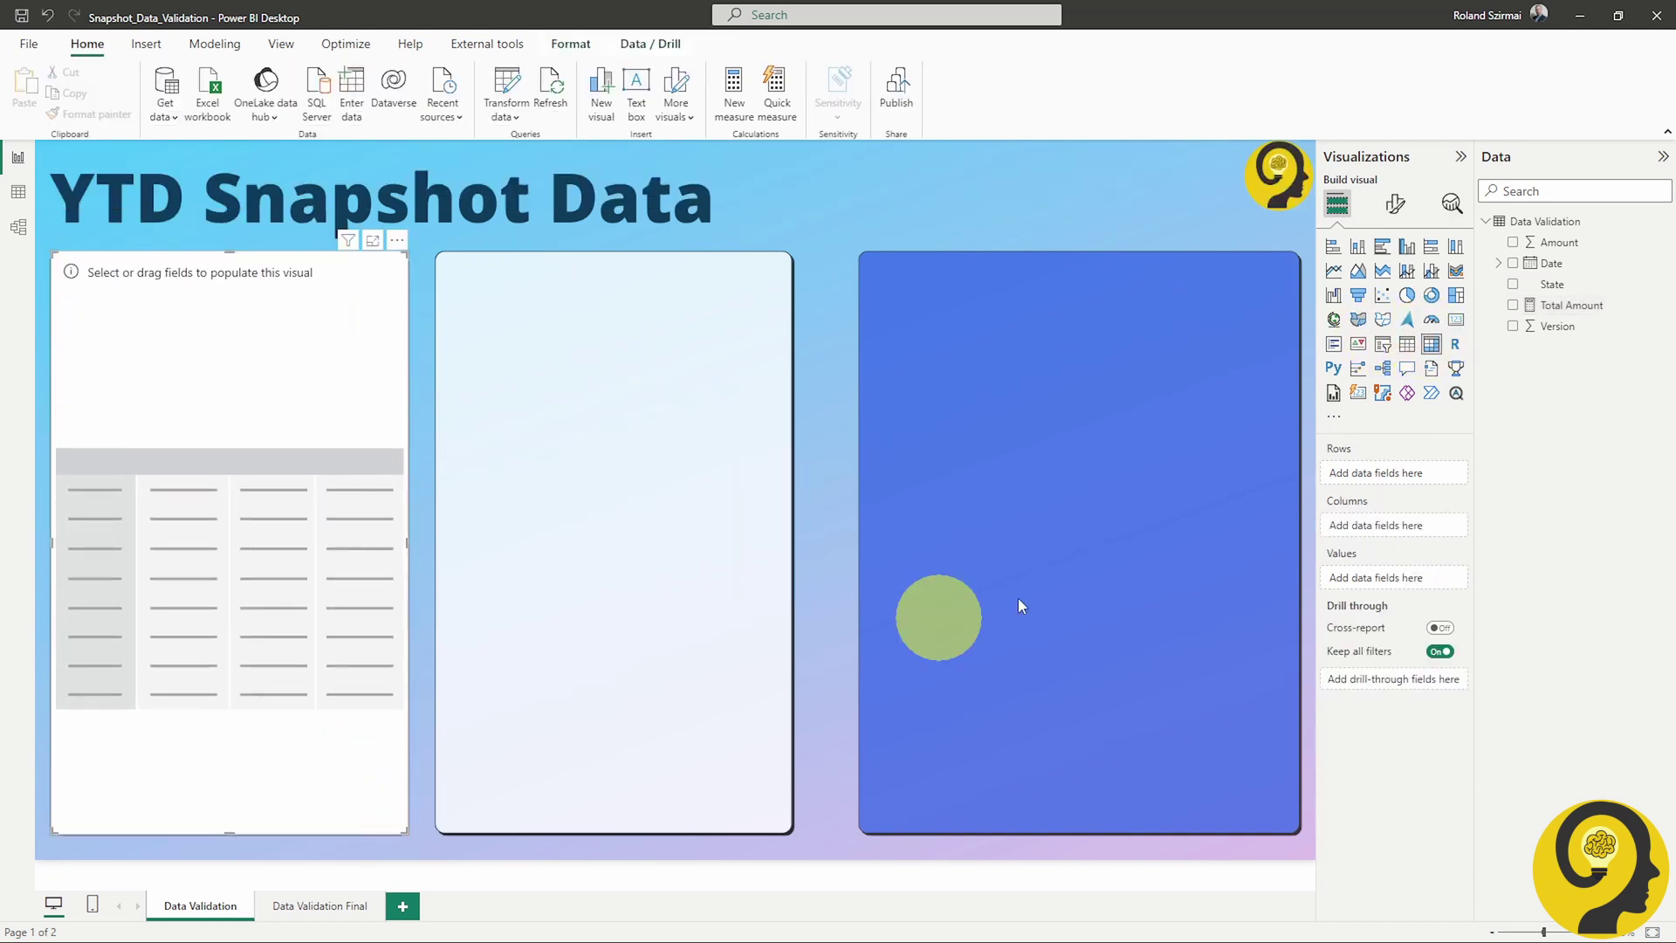
{"action": "left_click_drag", "start_coordinate": [1552, 284], "coordinate": [1396, 523]}
{"action": "left_click", "coordinate": [1513, 264]}
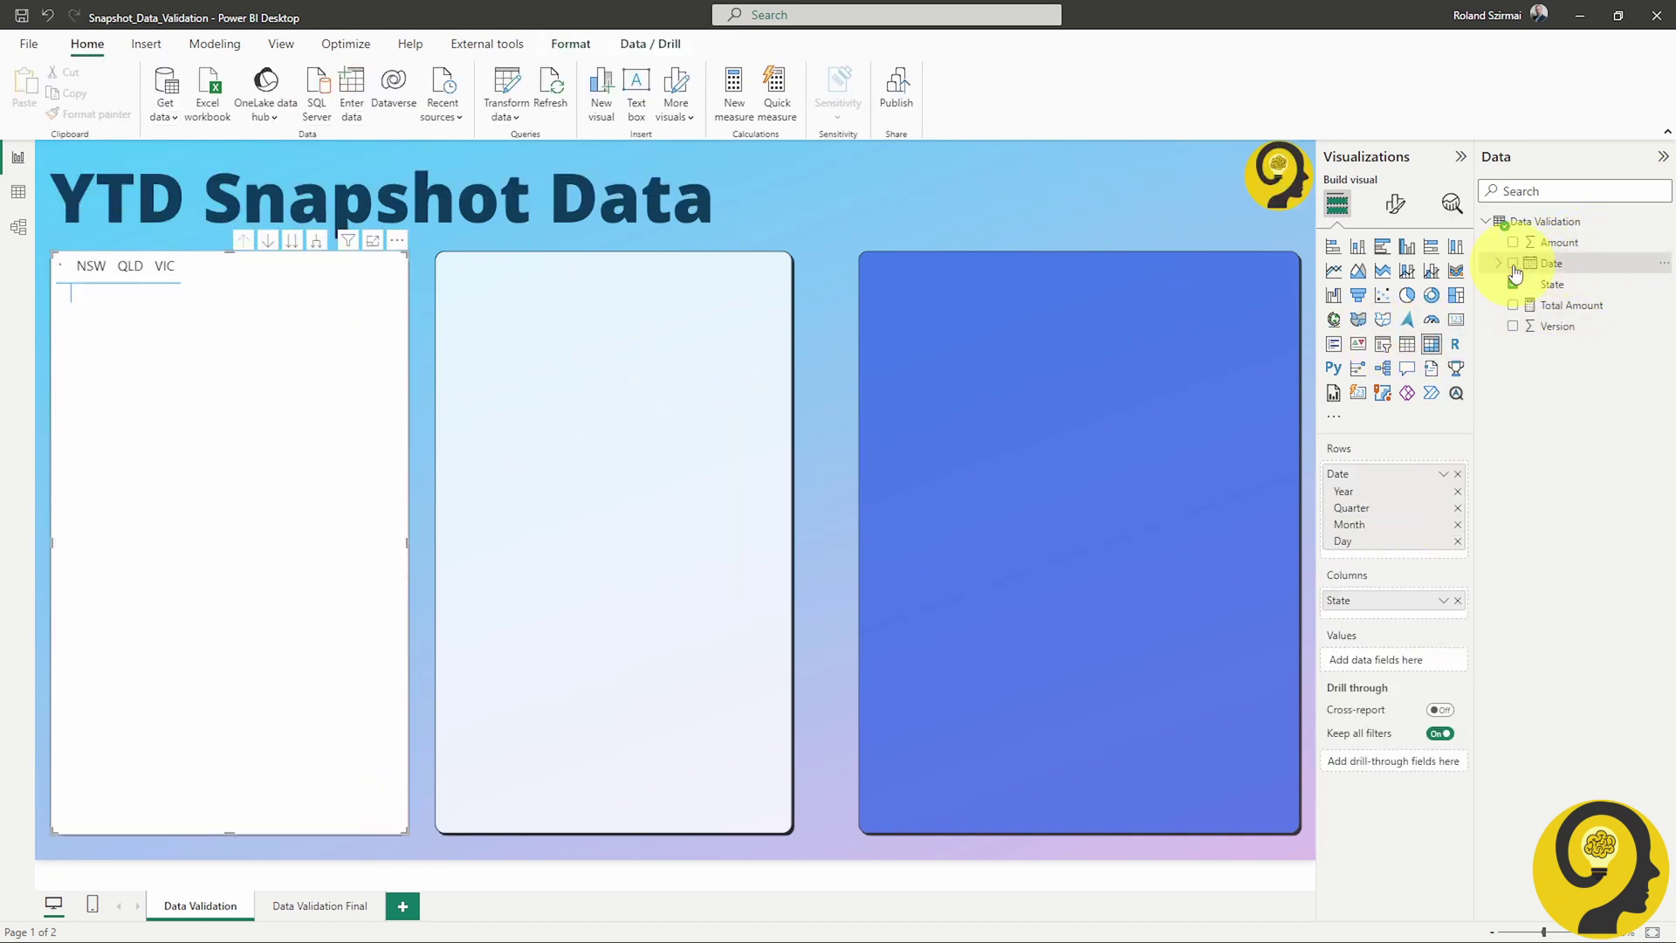
{"action": "left_click", "coordinate": [1513, 304]}
{"action": "left_click_drag", "start_coordinate": [1555, 326], "coordinate": [1421, 545]}
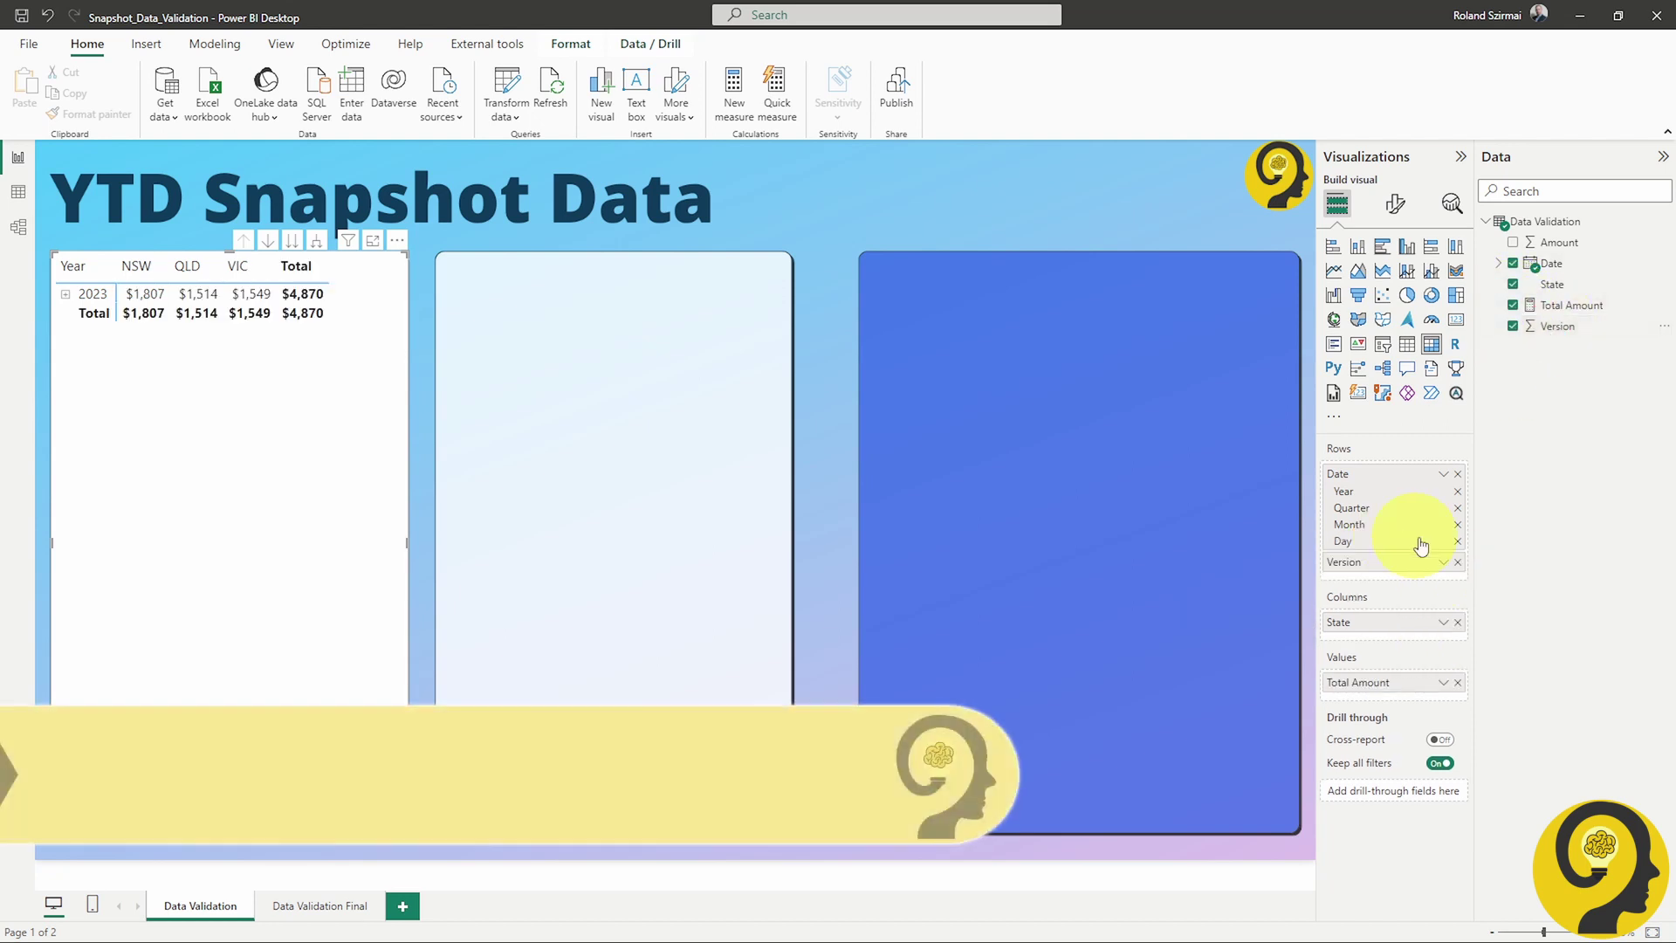
{"action": "left_click", "coordinate": [292, 240]}
{"action": "left_click", "coordinate": [292, 240]}
Apply the Alternating rows style, turn off subtotals, and make the matrix background transparent.
{"action": "left_click", "coordinate": [1395, 203]}
{"action": "left_click", "coordinate": [1394, 366]}
{"action": "left_click", "coordinate": [1388, 436]}
{"action": "left_click", "coordinate": [1451, 580]}
{"action": "left_click", "coordinate": [1451, 616]}
{"action": "left_click", "coordinate": [1394, 282]}
{"action": "left_click", "coordinate": [1440, 437]}
Enlarge the matrix values text and column header font.
{"action": "left_click", "coordinate": [853, 225]}
{"action": "left_click", "coordinate": [341, 611]}
{"action": "left_click", "coordinate": [1352, 473]}
{"action": "left_click", "coordinate": [1456, 486]}
{"action": "left_click", "coordinate": [1376, 432]}
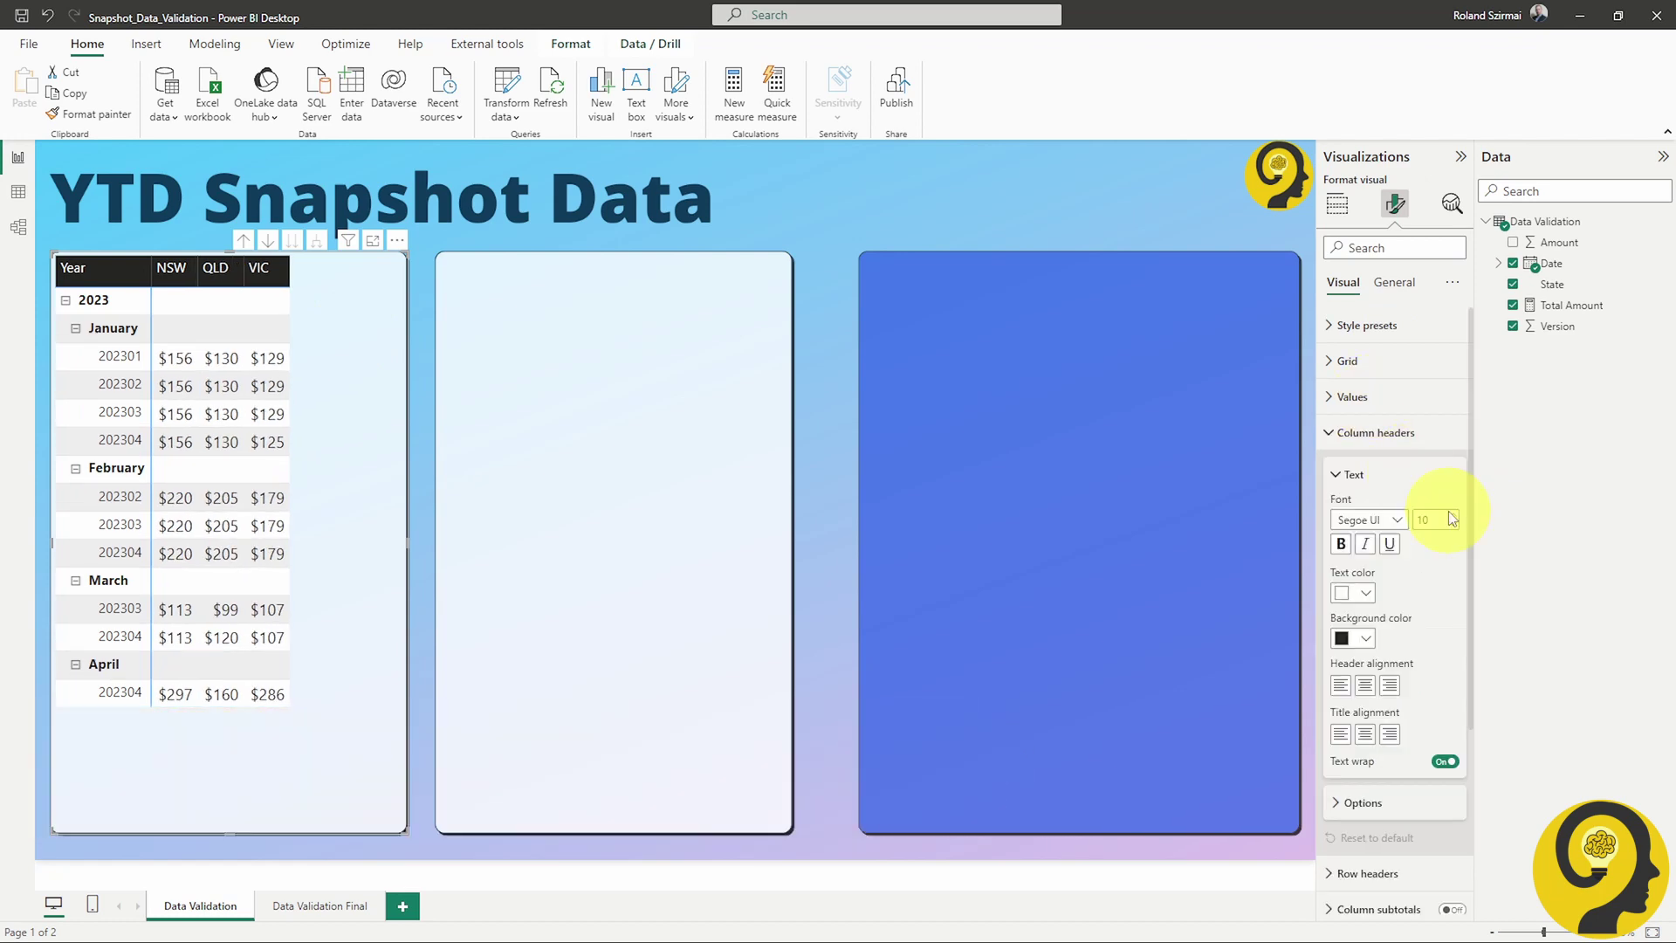
{"action": "left_click", "coordinate": [1452, 518]}
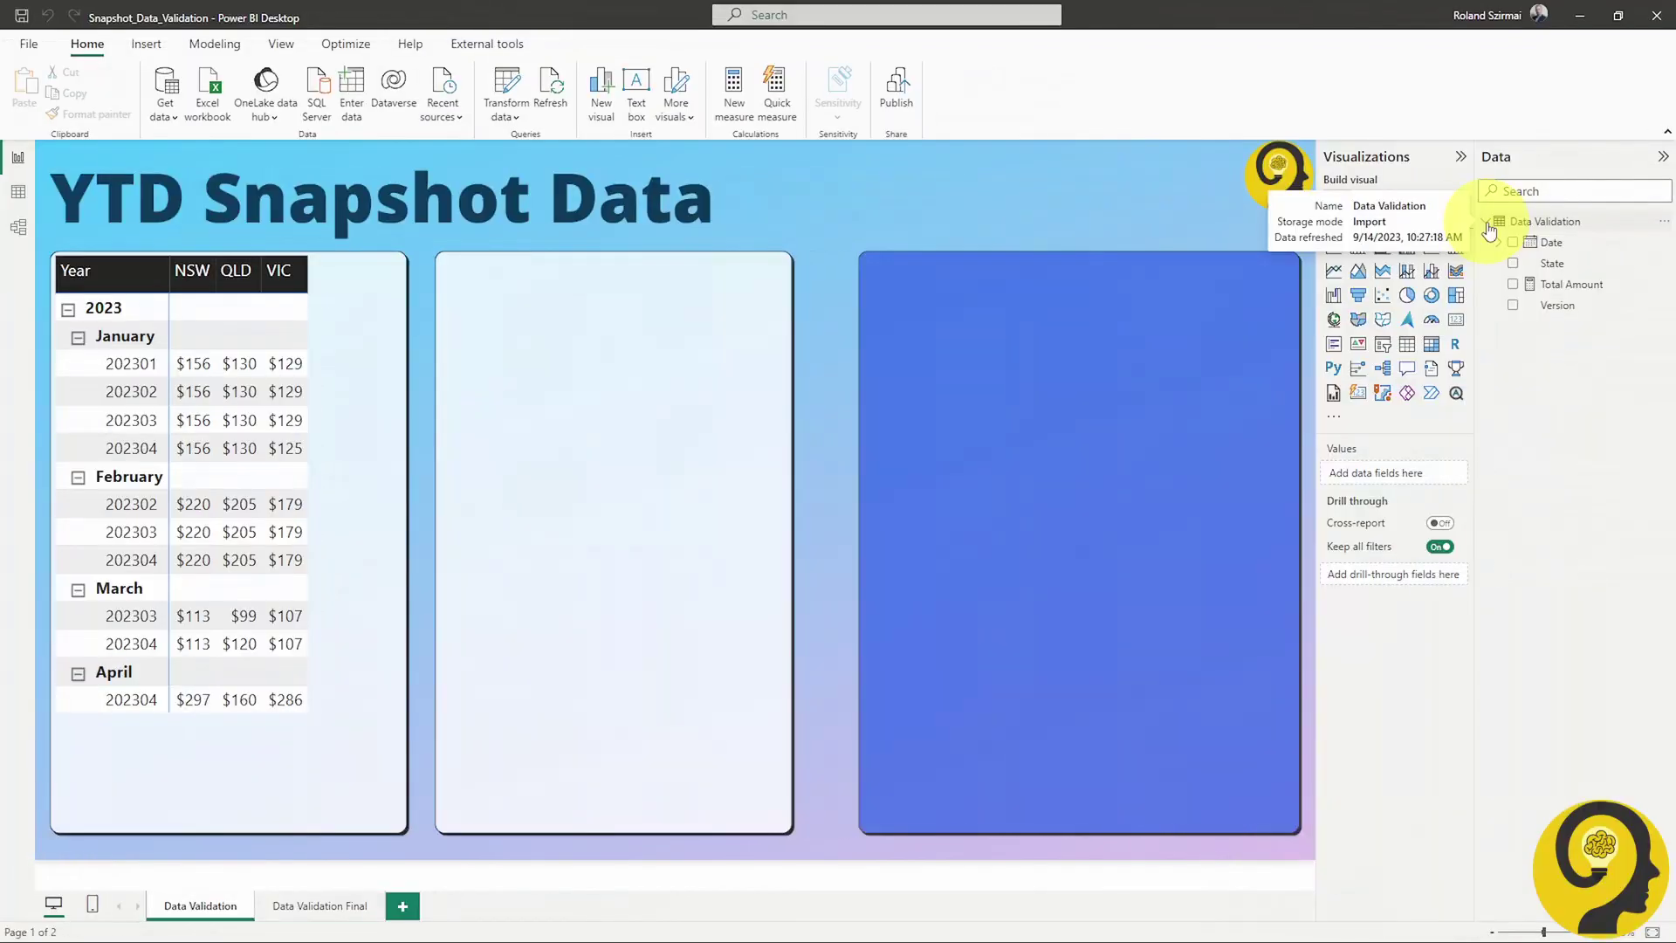
Add a Prev Version Sales measure to Data Validation from the pasted SWITCH/CALCULATE DAX.
{"action": "right_click", "coordinate": [1517, 220]}
{"action": "left_click", "coordinate": [1498, 248]}
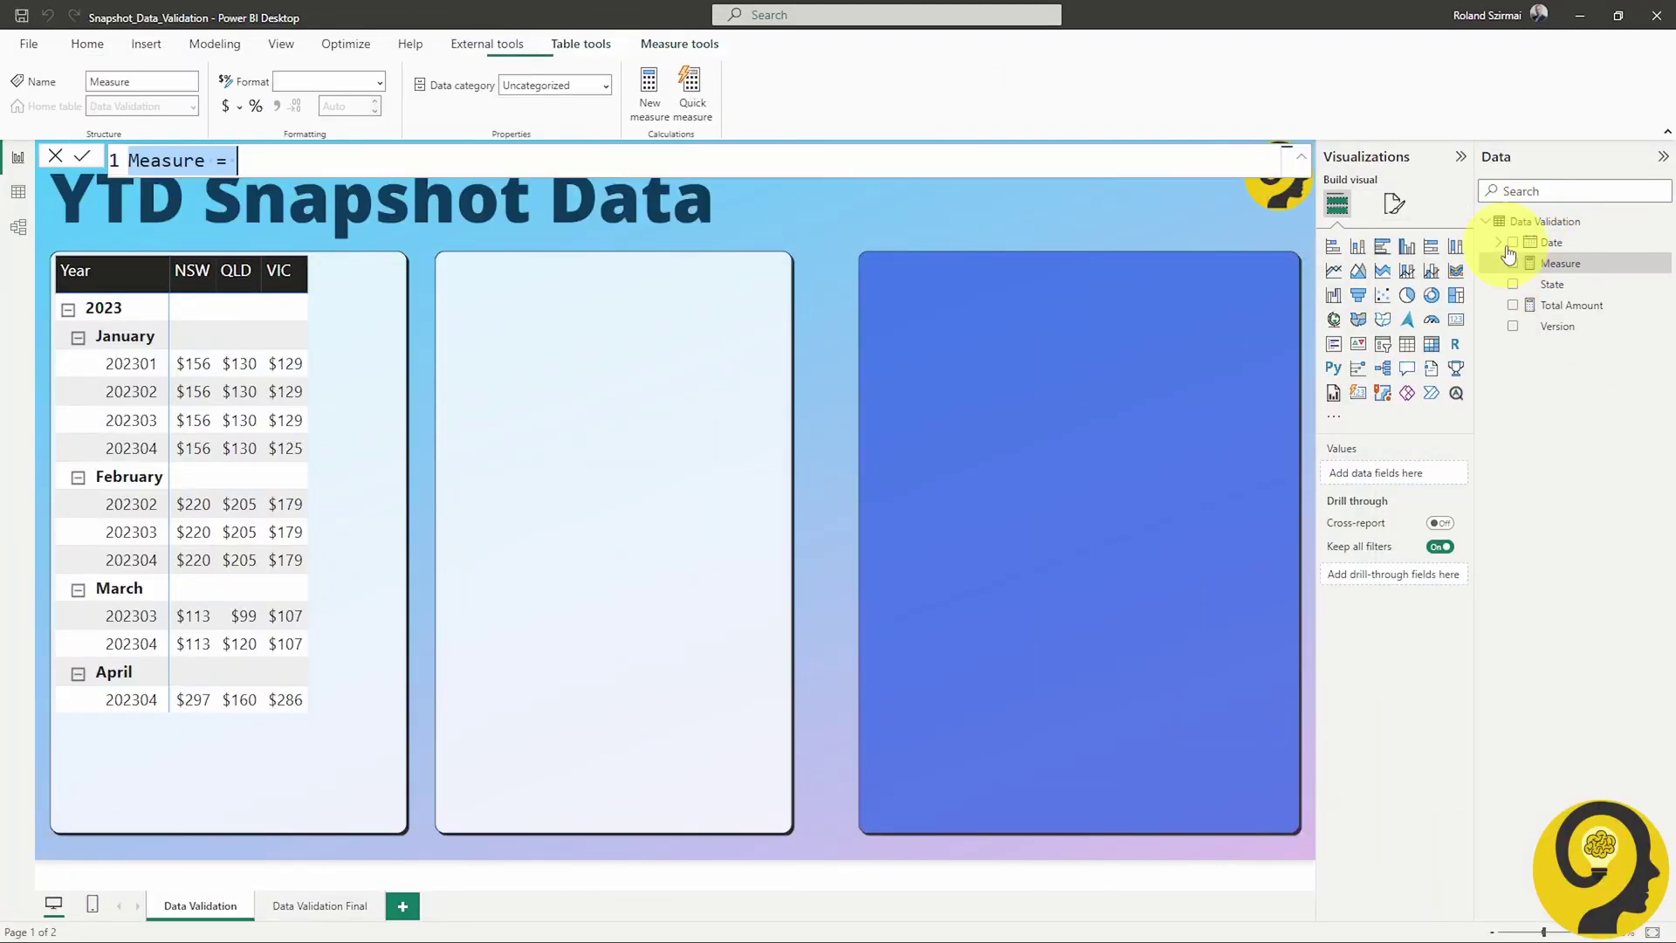
{"action": "key", "text": "ctrl+a"}
{"action": "type", "text": "Prev Version Sales = var _CVersion = SELECTEDVALUE( 'Data Validation'[Version] ) var _MinVersion = CALCULATE( MIN( 'Data Validation'[Version] ), ALL()) var _PVersion = SWITCH(     TRUE(),     _CVersion = _MinVersion , BLANK(),     _CVersion > _MinVersion, _CVersion -1 ) var _Result = CALCULATE(     [Total Amount],     FILTER(         ALL( 'Data Validation'[Version] ),         'Data Validation'[Version] = _PVersion     ) ) return _Result"}
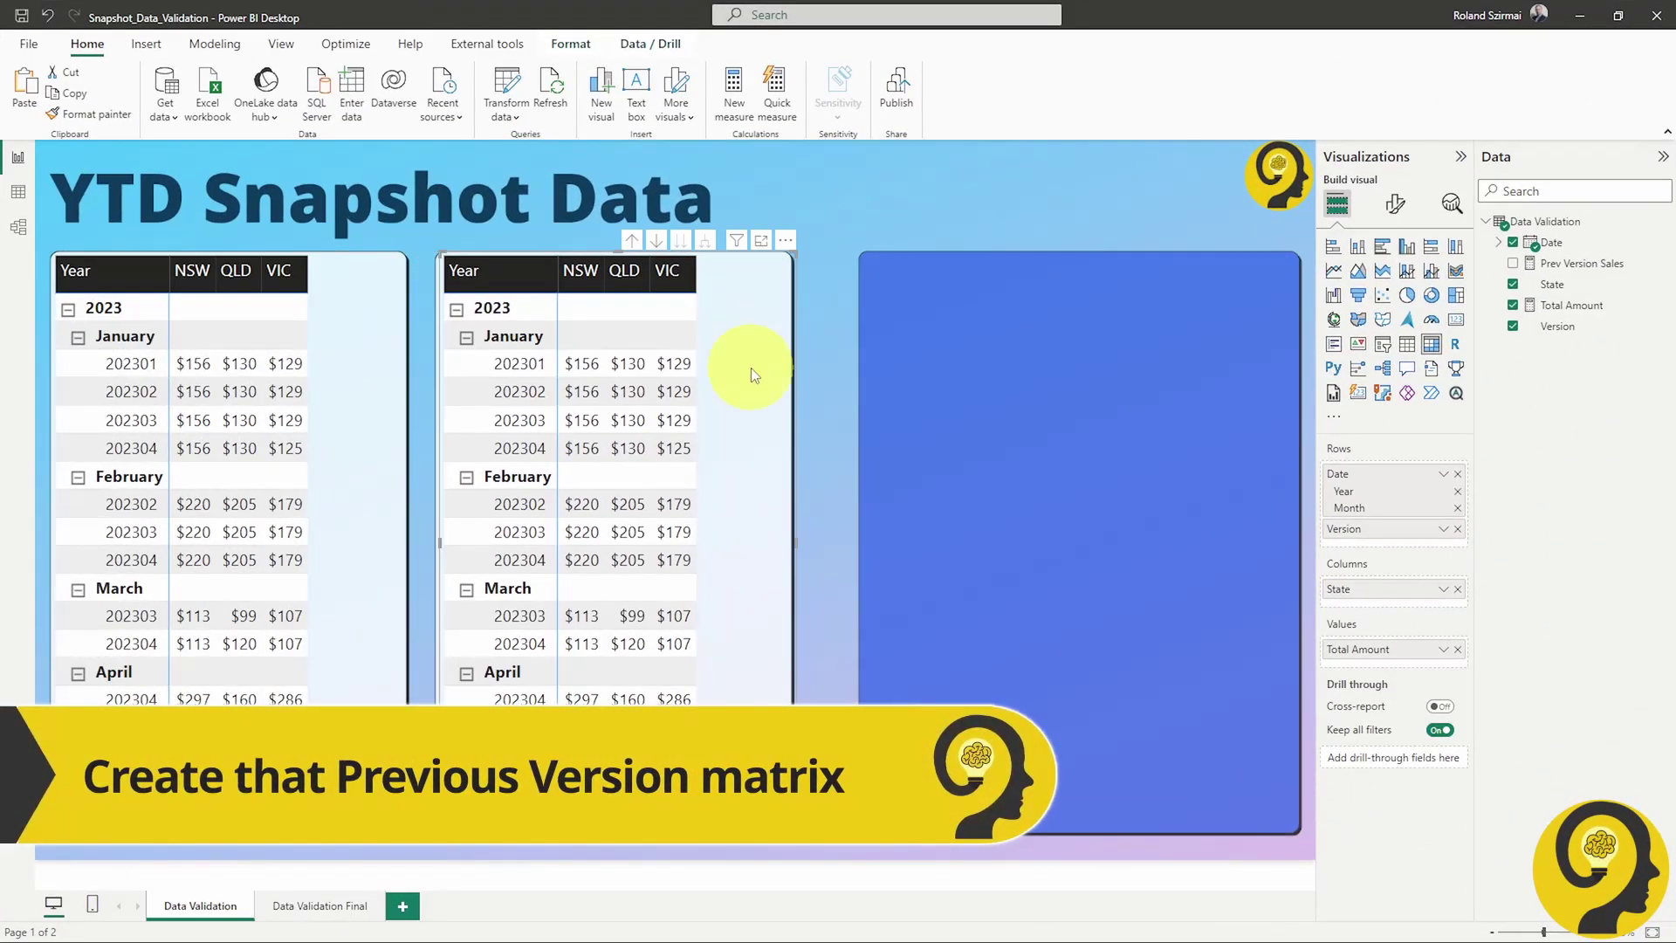
Show Prev Version Sales in the middle matrix, titled 'Previous Version'.
{"action": "left_click", "coordinate": [1513, 305]}
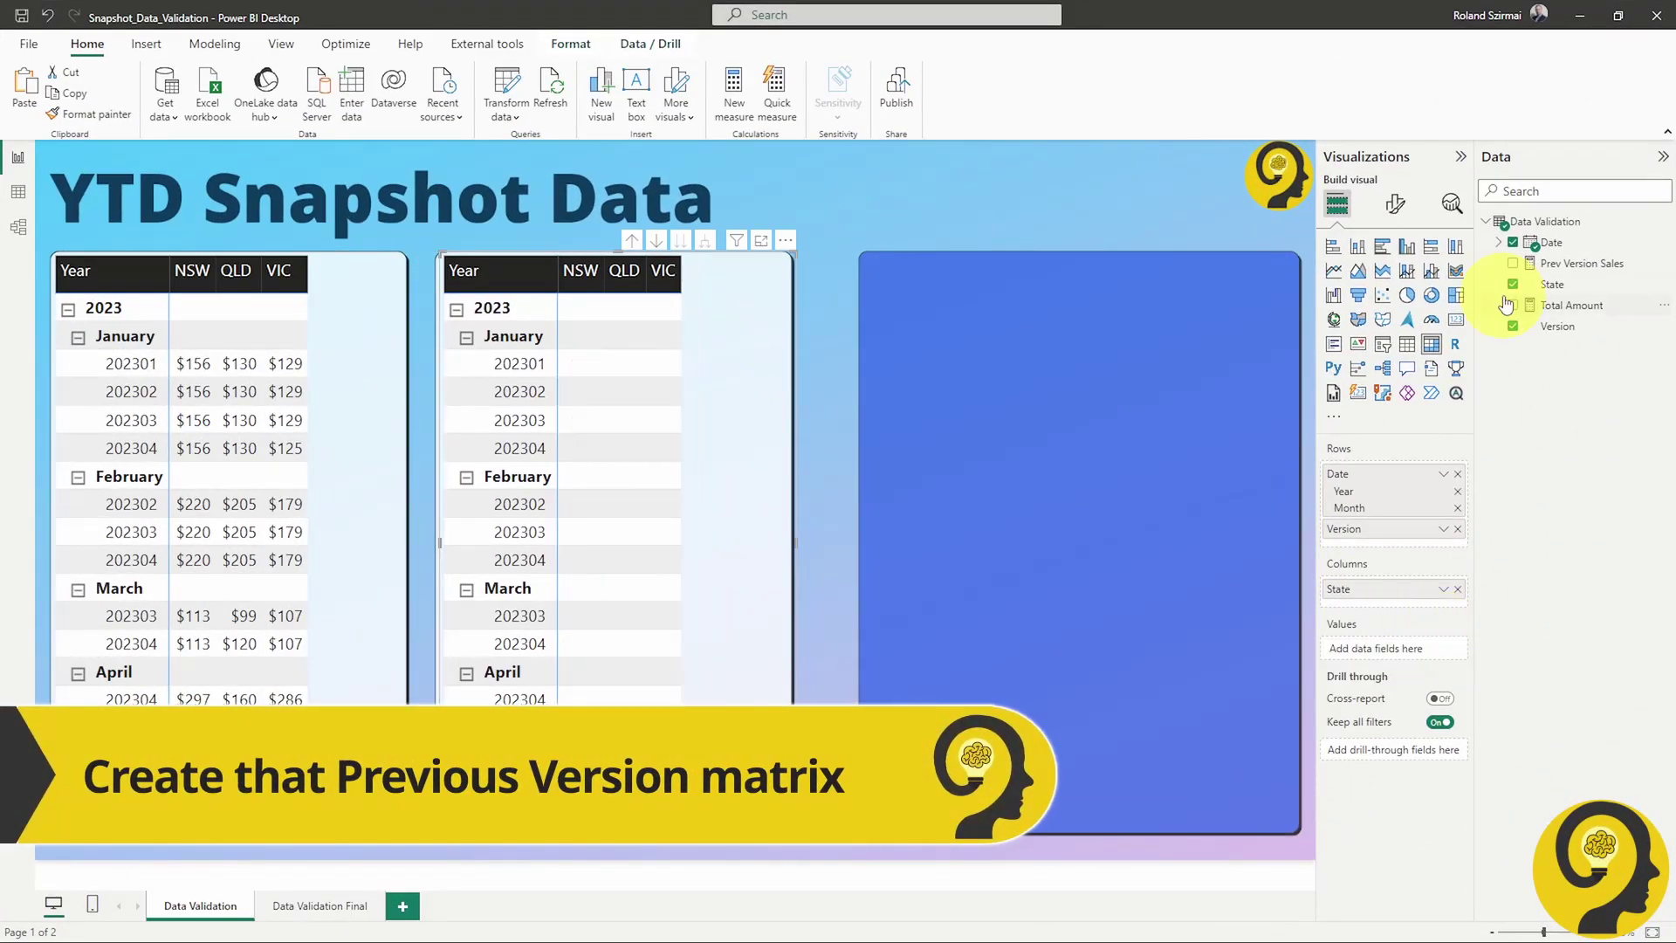
{"action": "left_click", "coordinate": [1513, 262]}
{"action": "left_click", "coordinate": [1395, 203]}
{"action": "left_click", "coordinate": [1394, 282]}
{"action": "left_click", "coordinate": [1448, 363]}
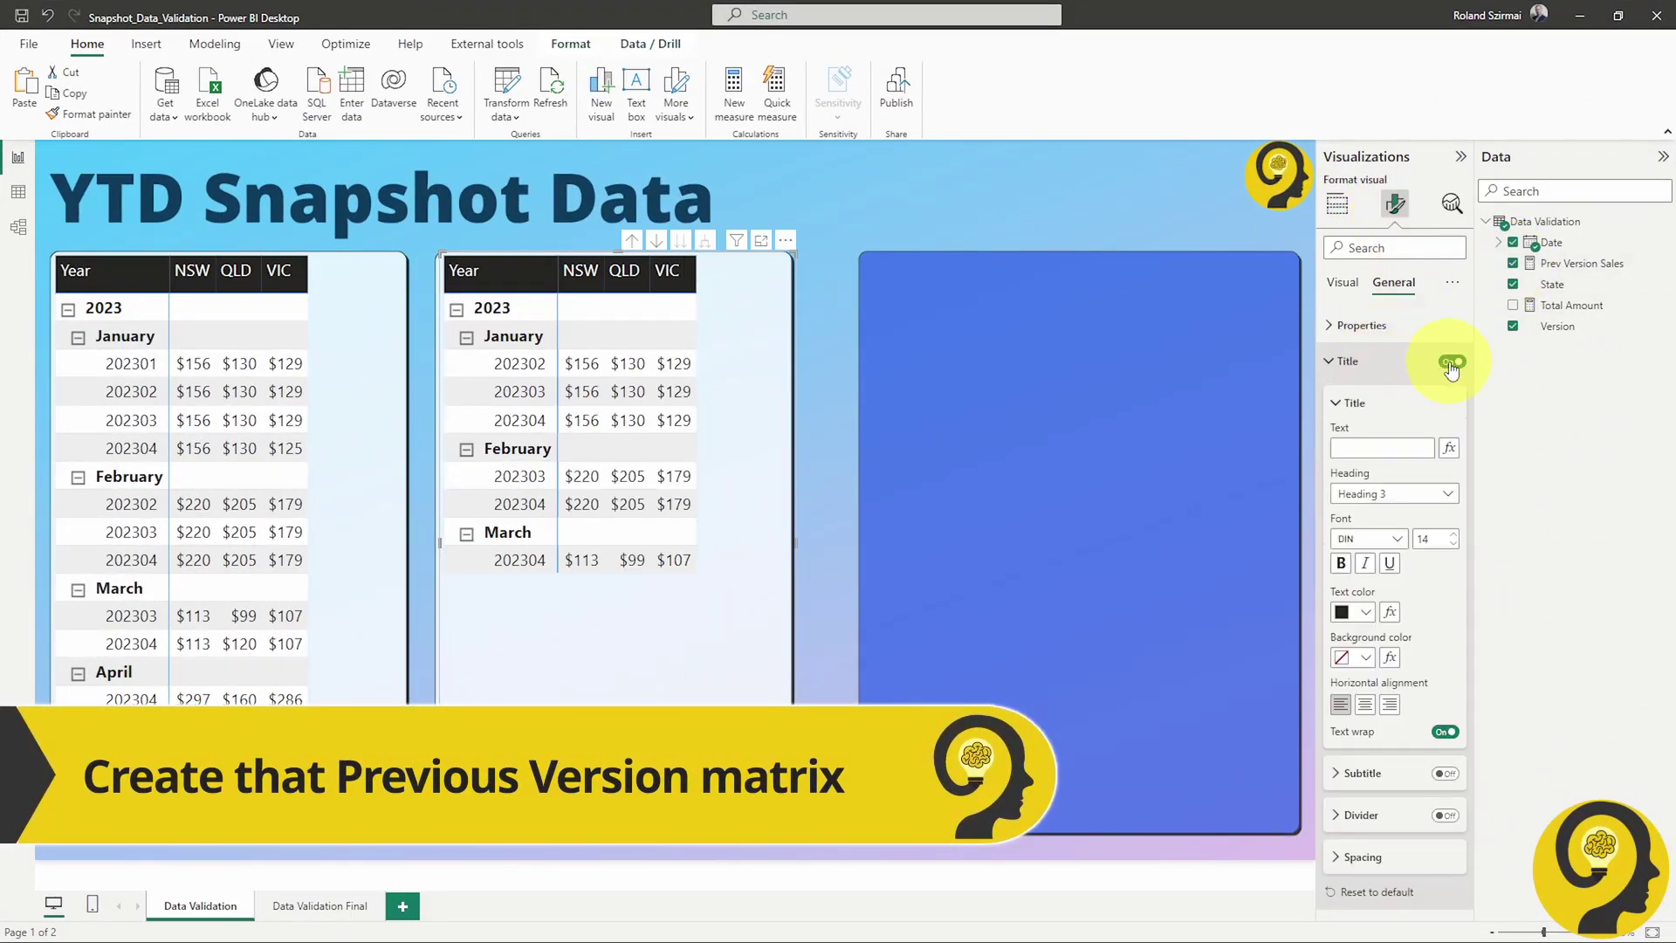
{"action": "left_click", "coordinate": [1396, 442]}
{"action": "type", "text": "Previous Version"}
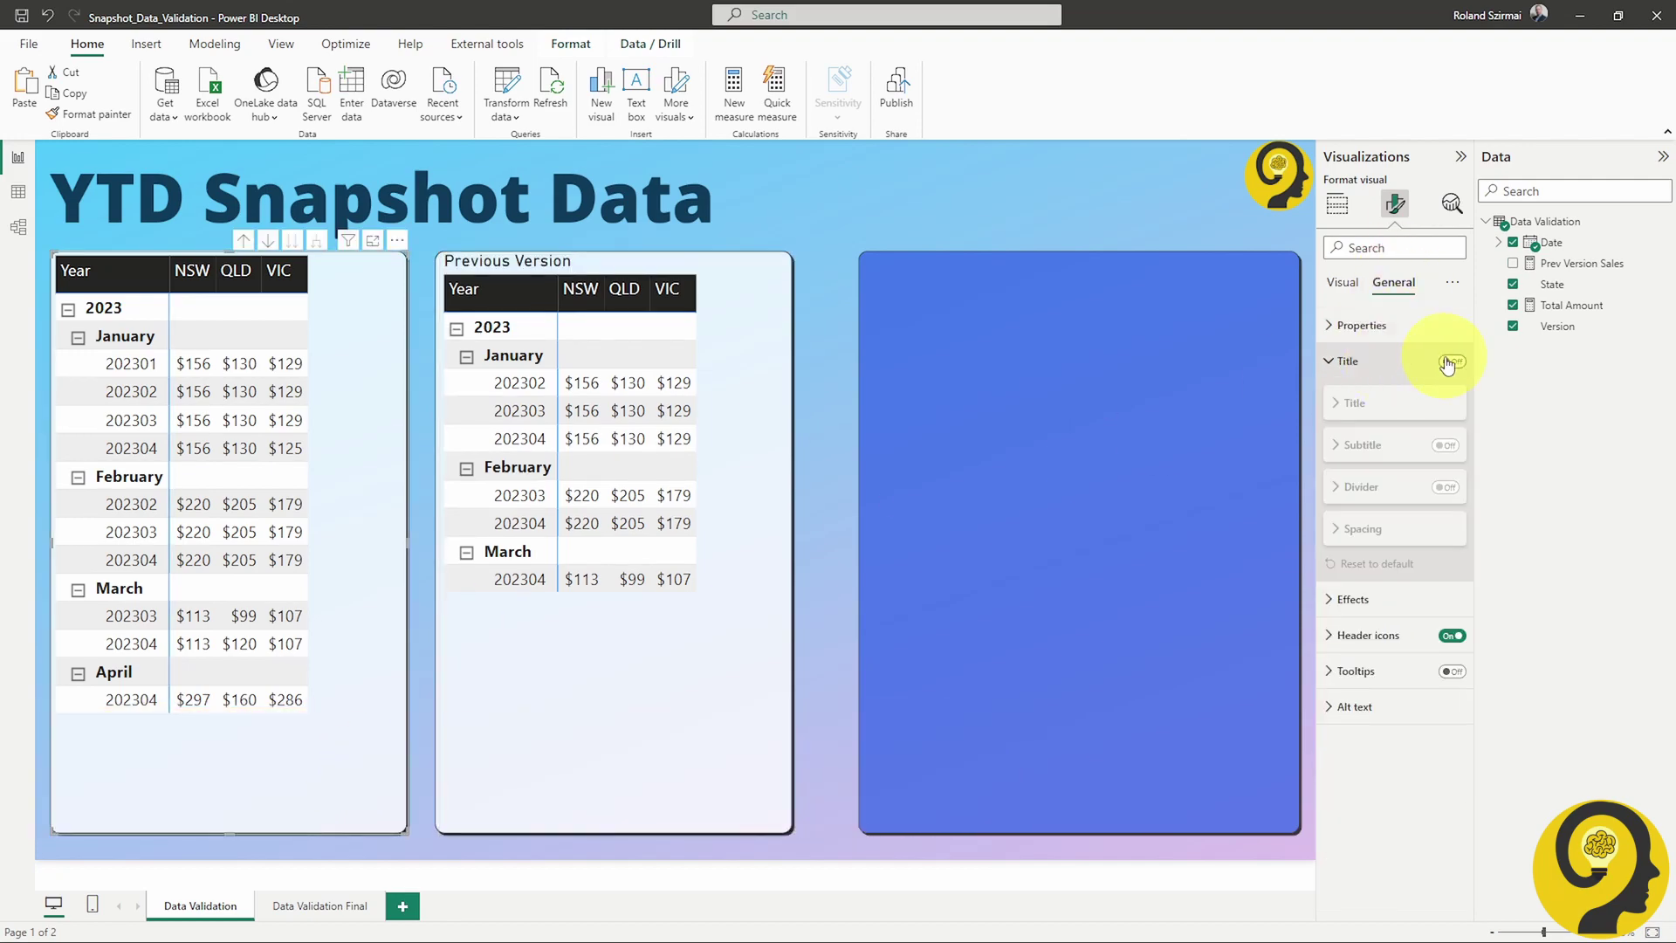
{"action": "left_click", "coordinate": [1443, 363]}
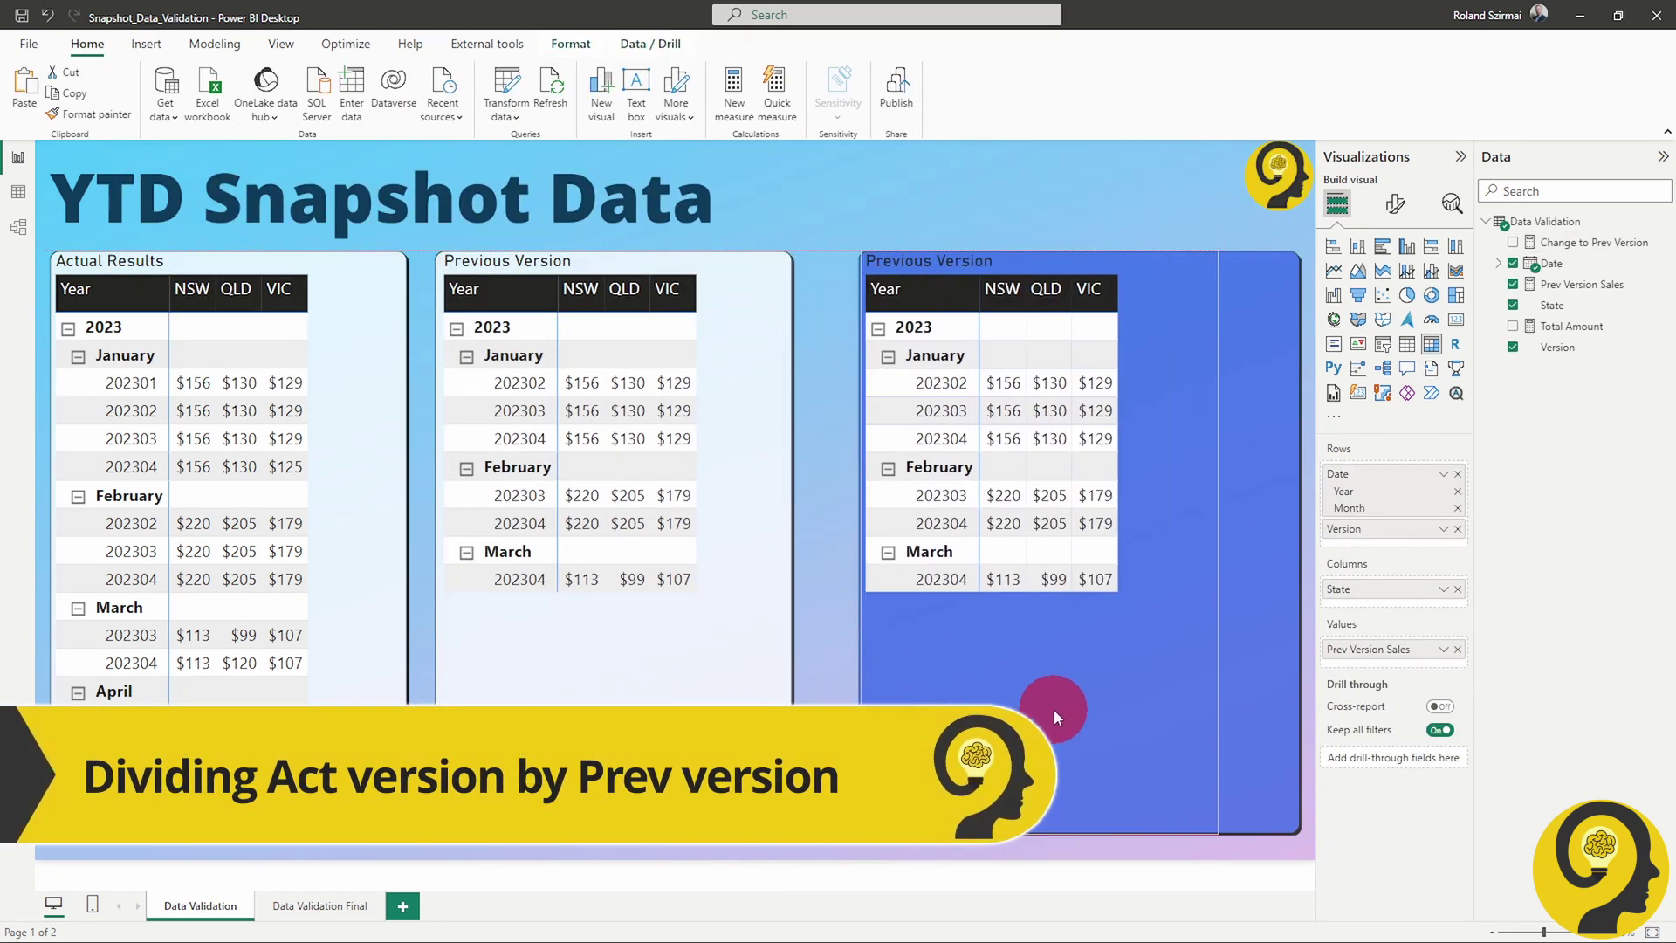
Show Change to Prev Version in the right matrix, titled 'Change to Previous Version' in white.
{"action": "mouse_move", "coordinate": [1301, 545]}
{"action": "left_mouse_down"}
{"action": "mouse_move", "coordinate": [1217, 546]}
{"action": "mouse_move", "coordinate": [1300, 545]}
{"action": "left_mouse_up"}
{"action": "left_click", "coordinate": [1458, 649]}
{"action": "left_click", "coordinate": [1512, 244]}
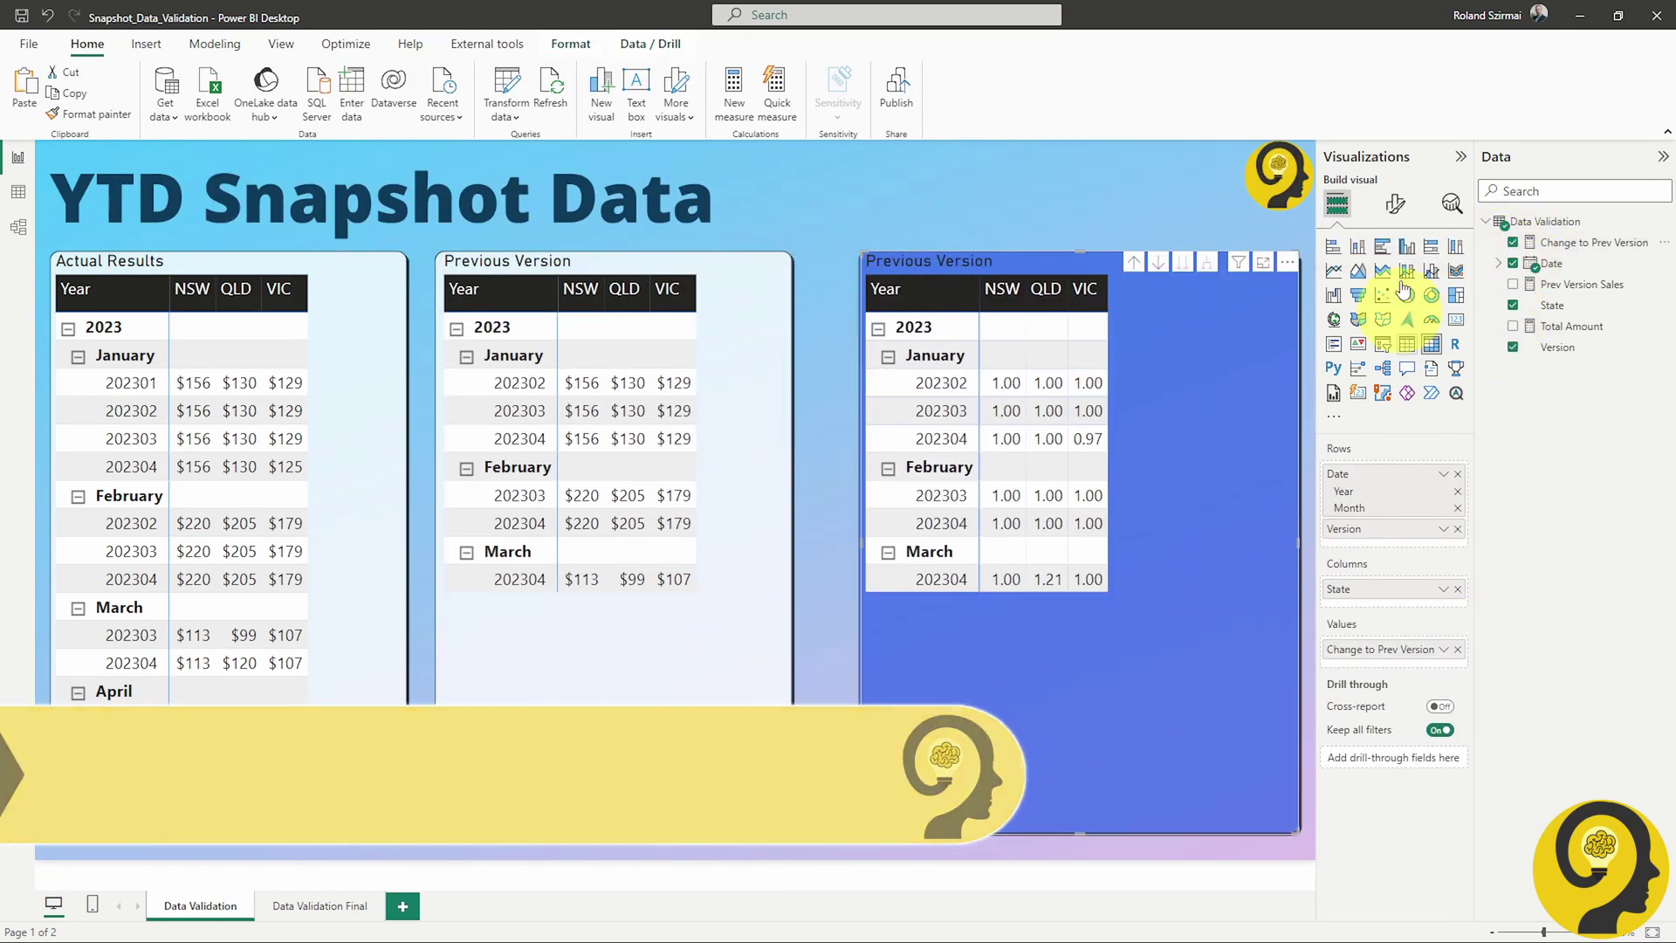
{"action": "left_click", "coordinate": [1395, 204]}
{"action": "left_click", "coordinate": [1391, 282]}
{"action": "left_click", "coordinate": [1391, 361]}
{"action": "type", "text": "Change to Previous"}
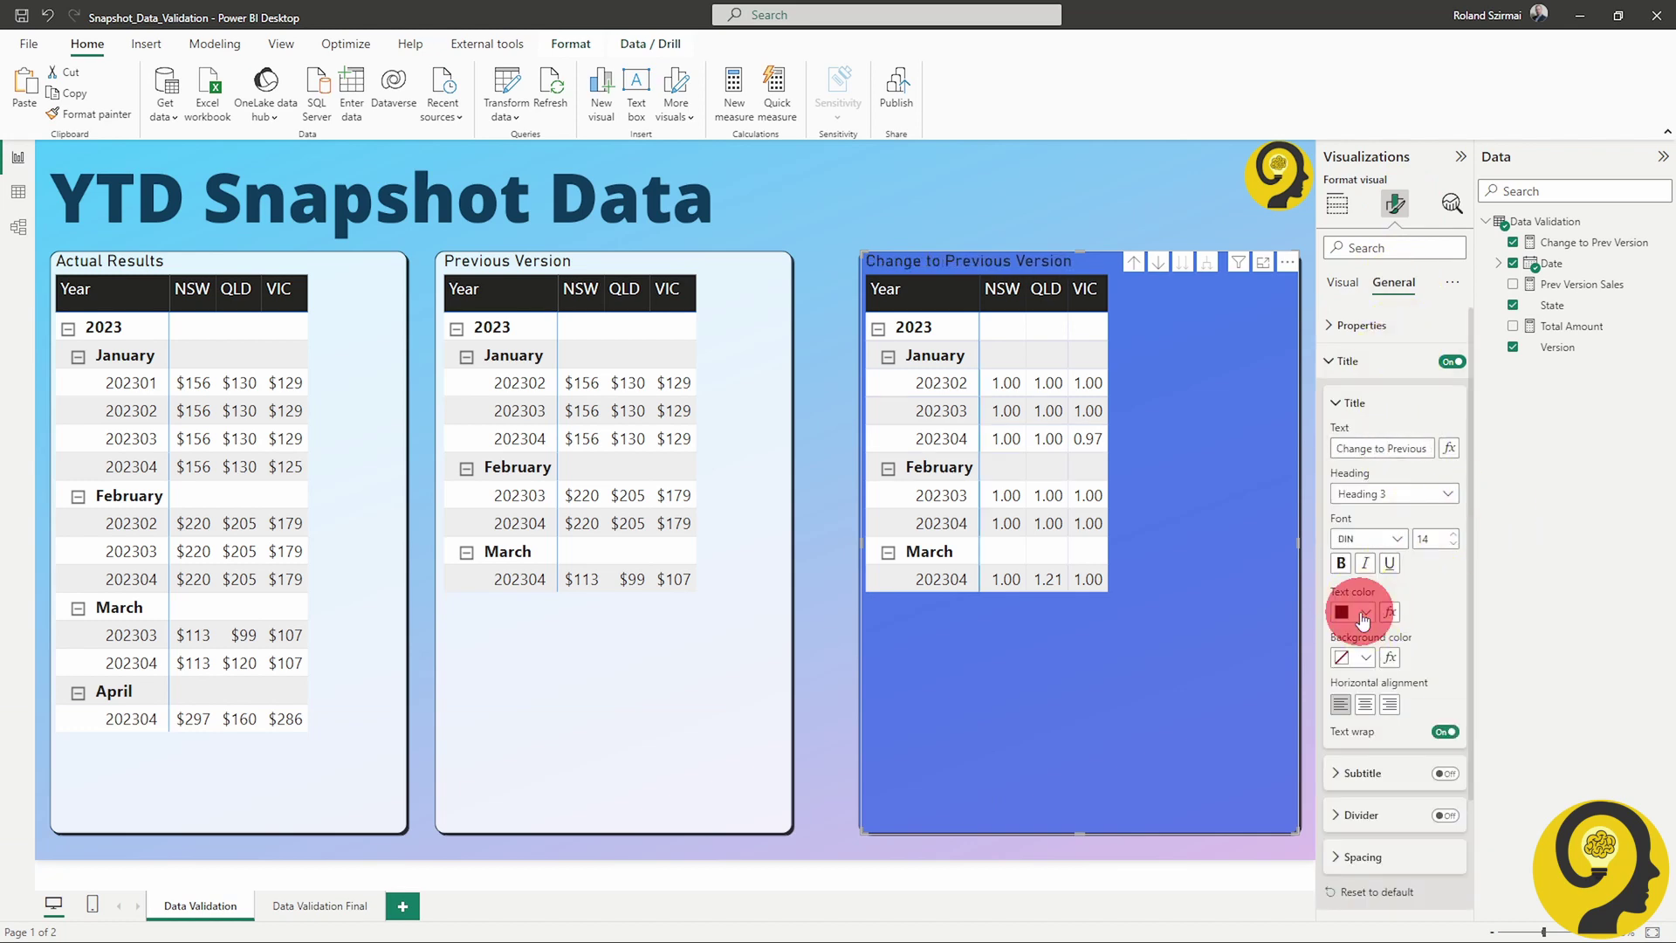
{"action": "left_click", "coordinate": [1355, 611]}
{"action": "left_click", "coordinate": [1229, 215]}
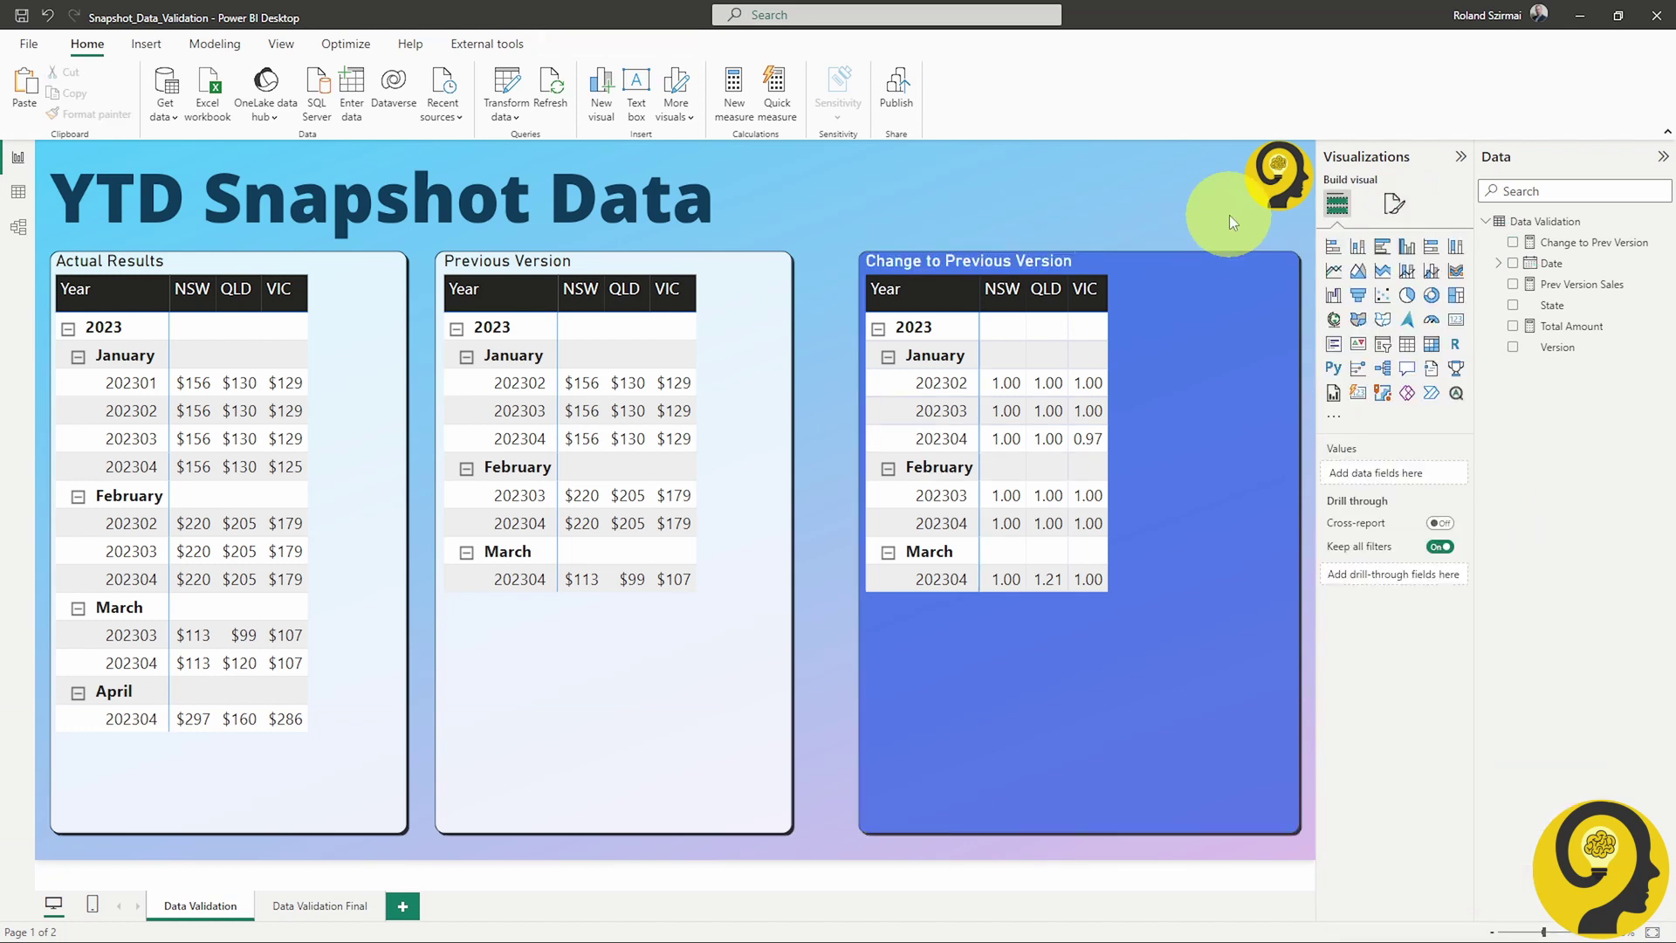
{"action": "right_click", "coordinate": [1540, 221]}
{"action": "left_click", "coordinate": [1598, 237]}
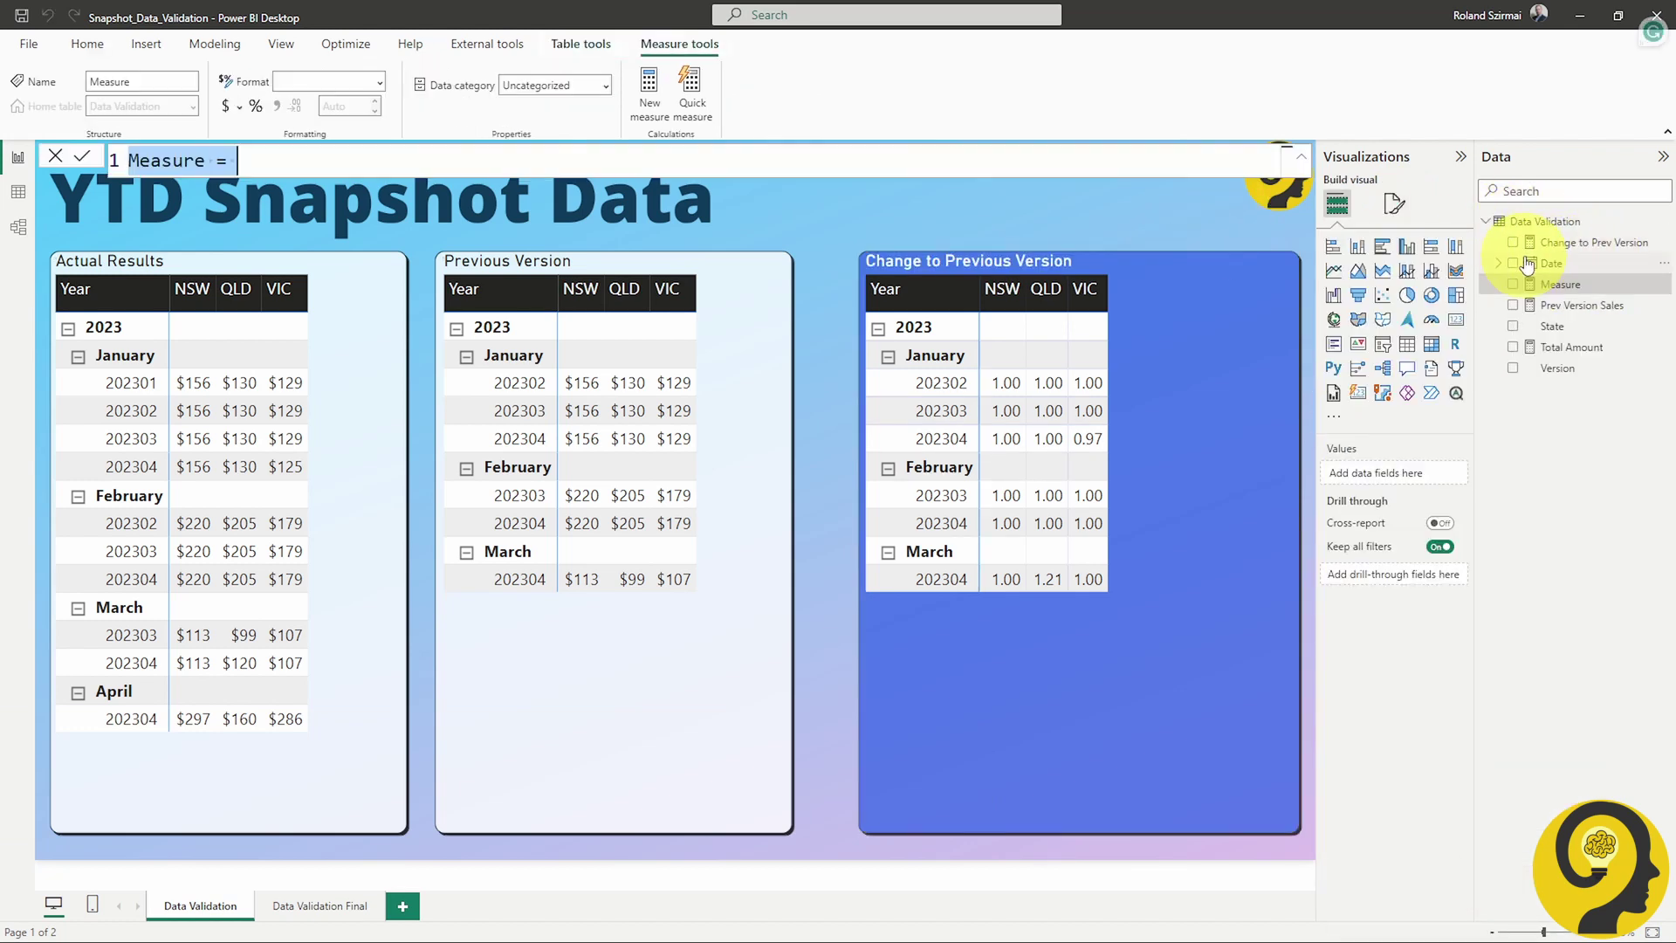
Create the Coloring Change to Prev Version measure from the pasted SWITCH formula.
{"action": "key", "text": "ctrl+a"}
{"action": "type", "text": "Coloring Change to Prev Version = SWITCH(     TRUE(),     [Change to Prev Version] = 1, \"Light Green\",     0.95 <= [Change to Prev Version] && [Change to Prev Version] <= 1.05 ,\"Orange\",     \"Red\" )"}
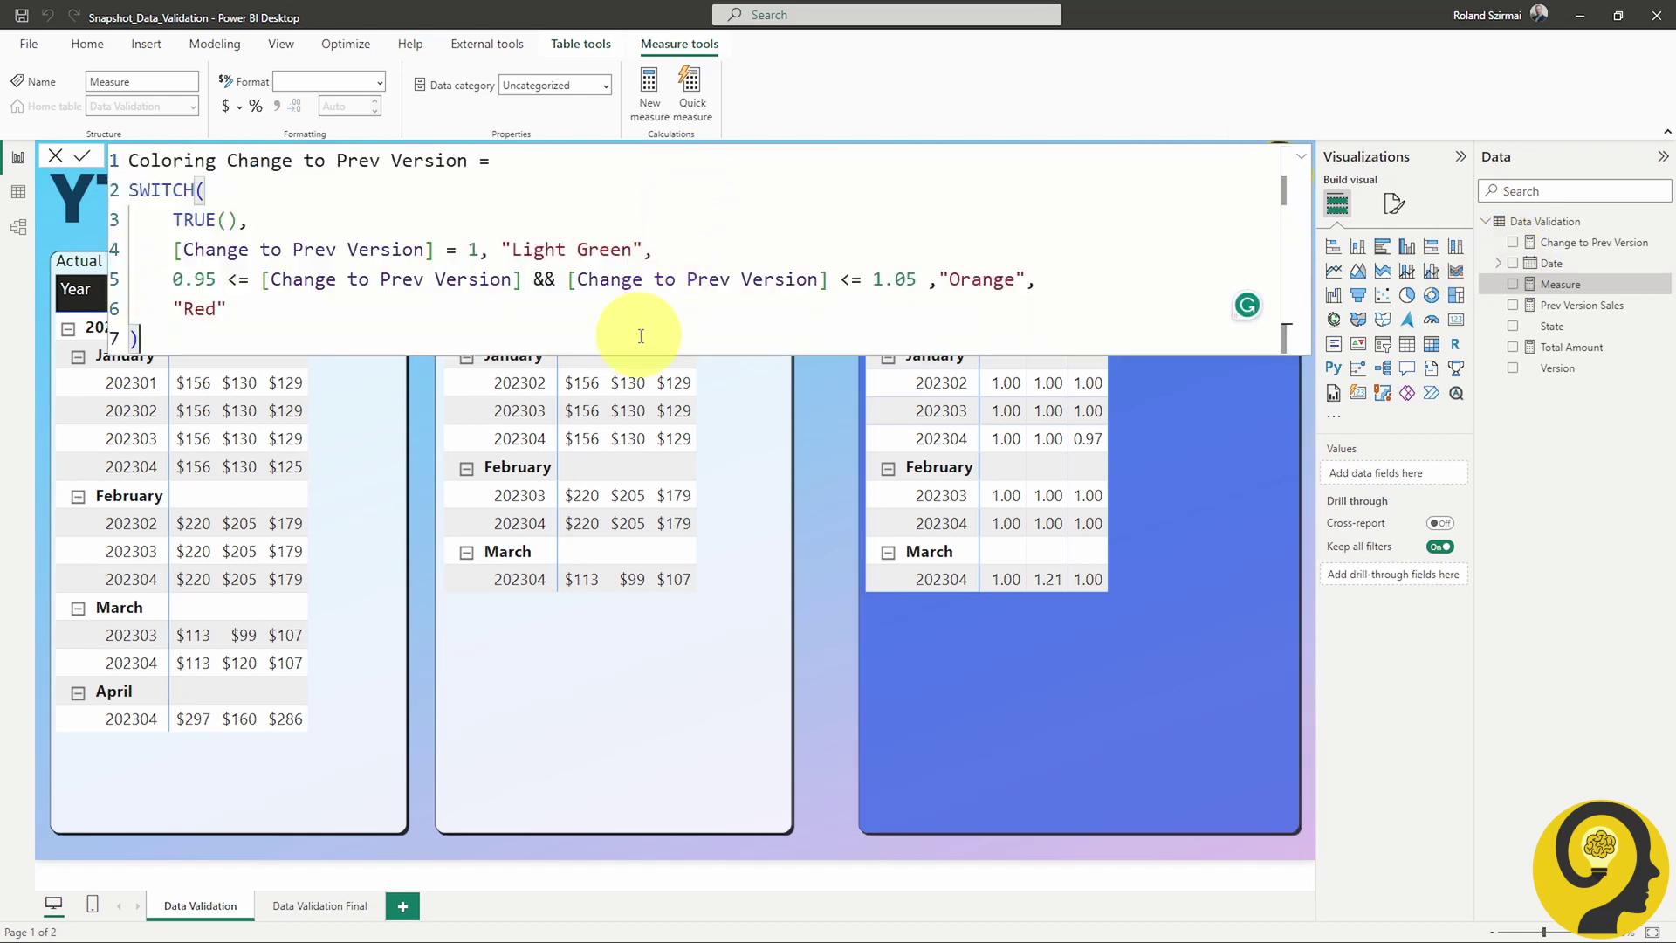
{"action": "key", "text": "Return"}
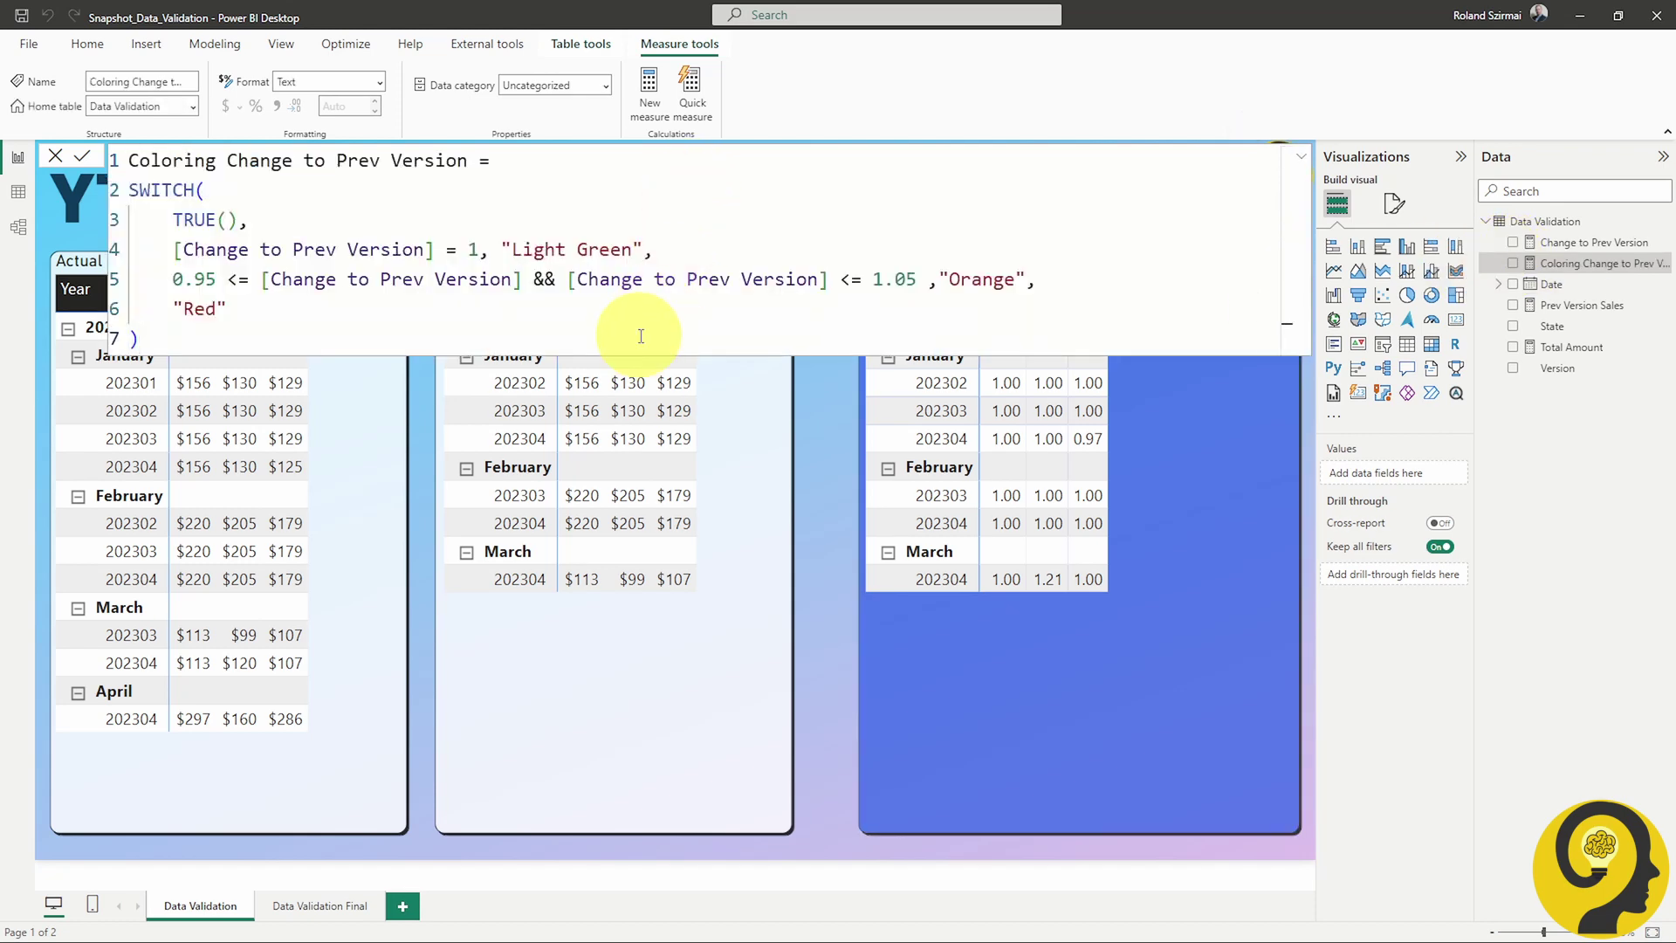
Colour the matrix cell backgrounds by field value using Coloring Change to Prev Version.
{"action": "left_click", "coordinate": [1054, 677]}
{"action": "left_click", "coordinate": [1445, 650]}
{"action": "mouse_move", "coordinate": [1484, 739]}
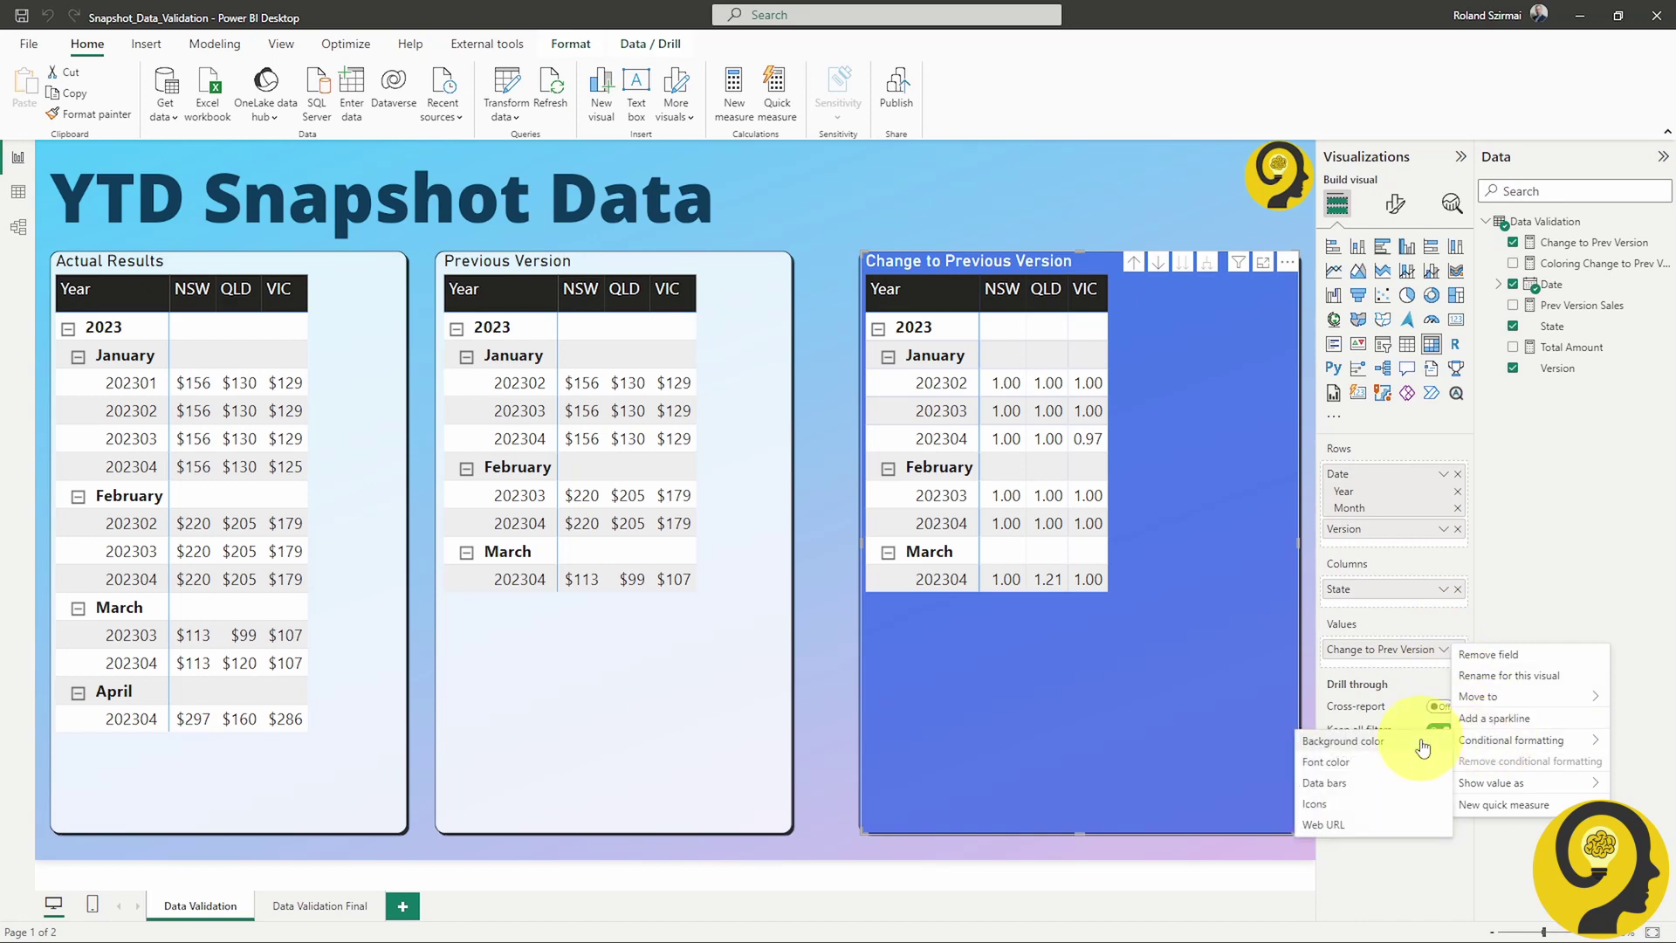
{"action": "left_click", "coordinate": [1335, 738]}
{"action": "left_click", "coordinate": [673, 278]}
{"action": "left_click", "coordinate": [632, 355]}
{"action": "type", "text": "color"}
{"action": "left_click", "coordinate": [610, 429]}
{"action": "left_click", "coordinate": [1129, 727]}
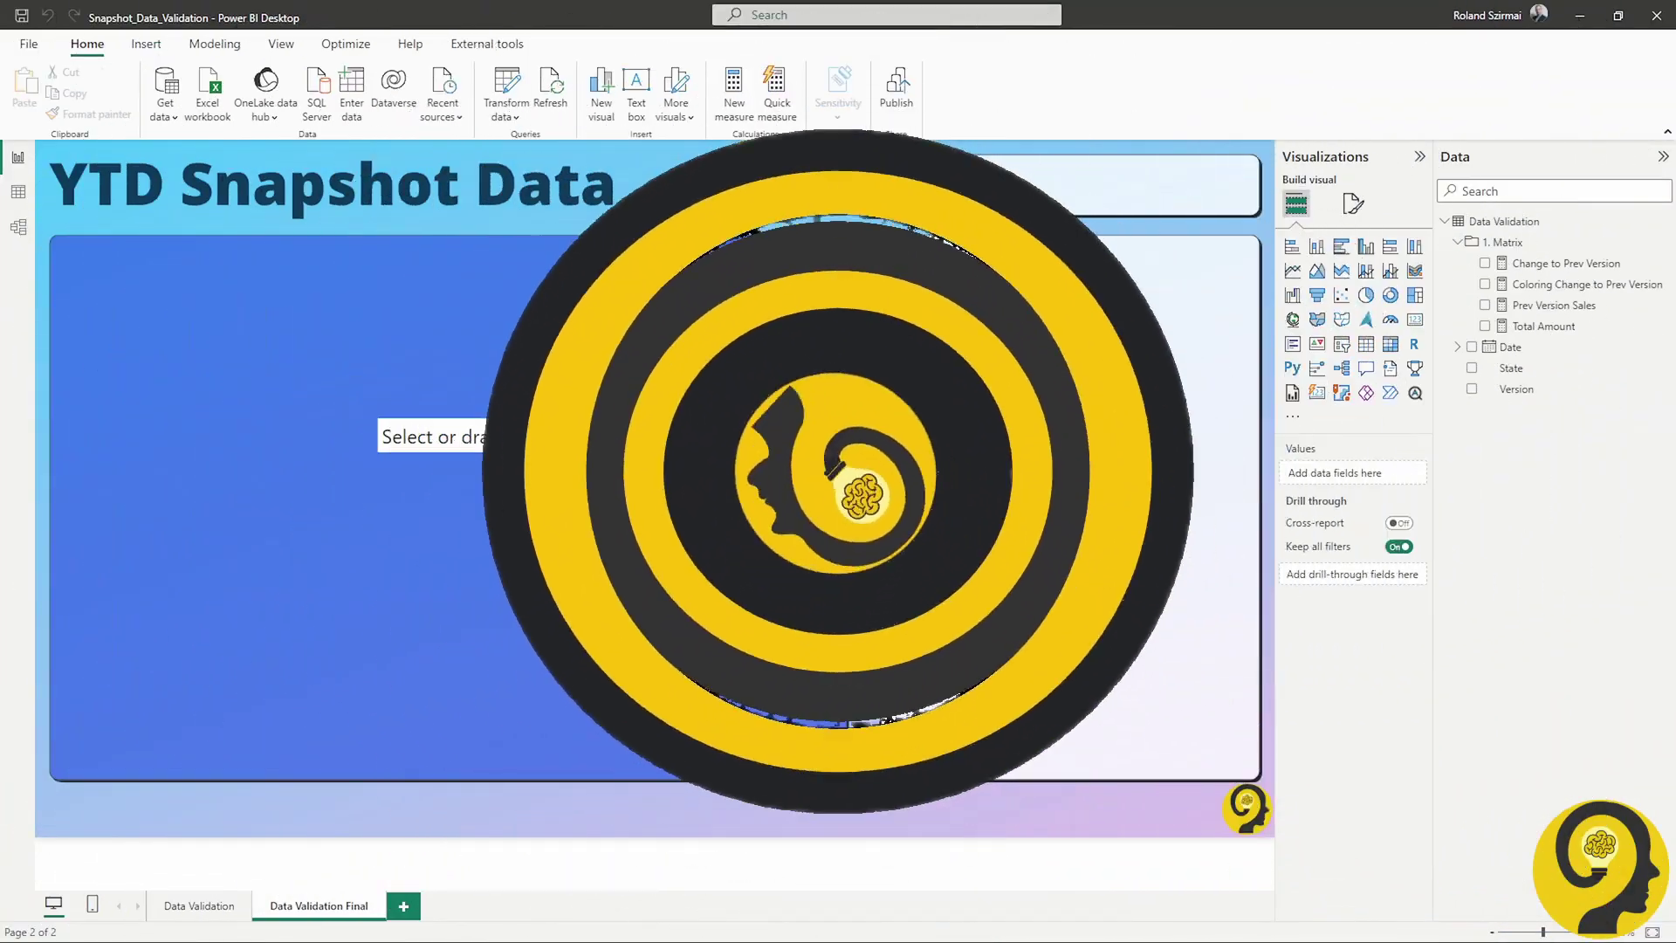
Drag across the empty panels of the Data Validation Final page.
{"action": "left_click_drag", "start_coordinate": [112, 280], "coordinate": [763, 731]}
{"action": "left_click_drag", "start_coordinate": [1223, 758], "coordinate": [783, 191]}
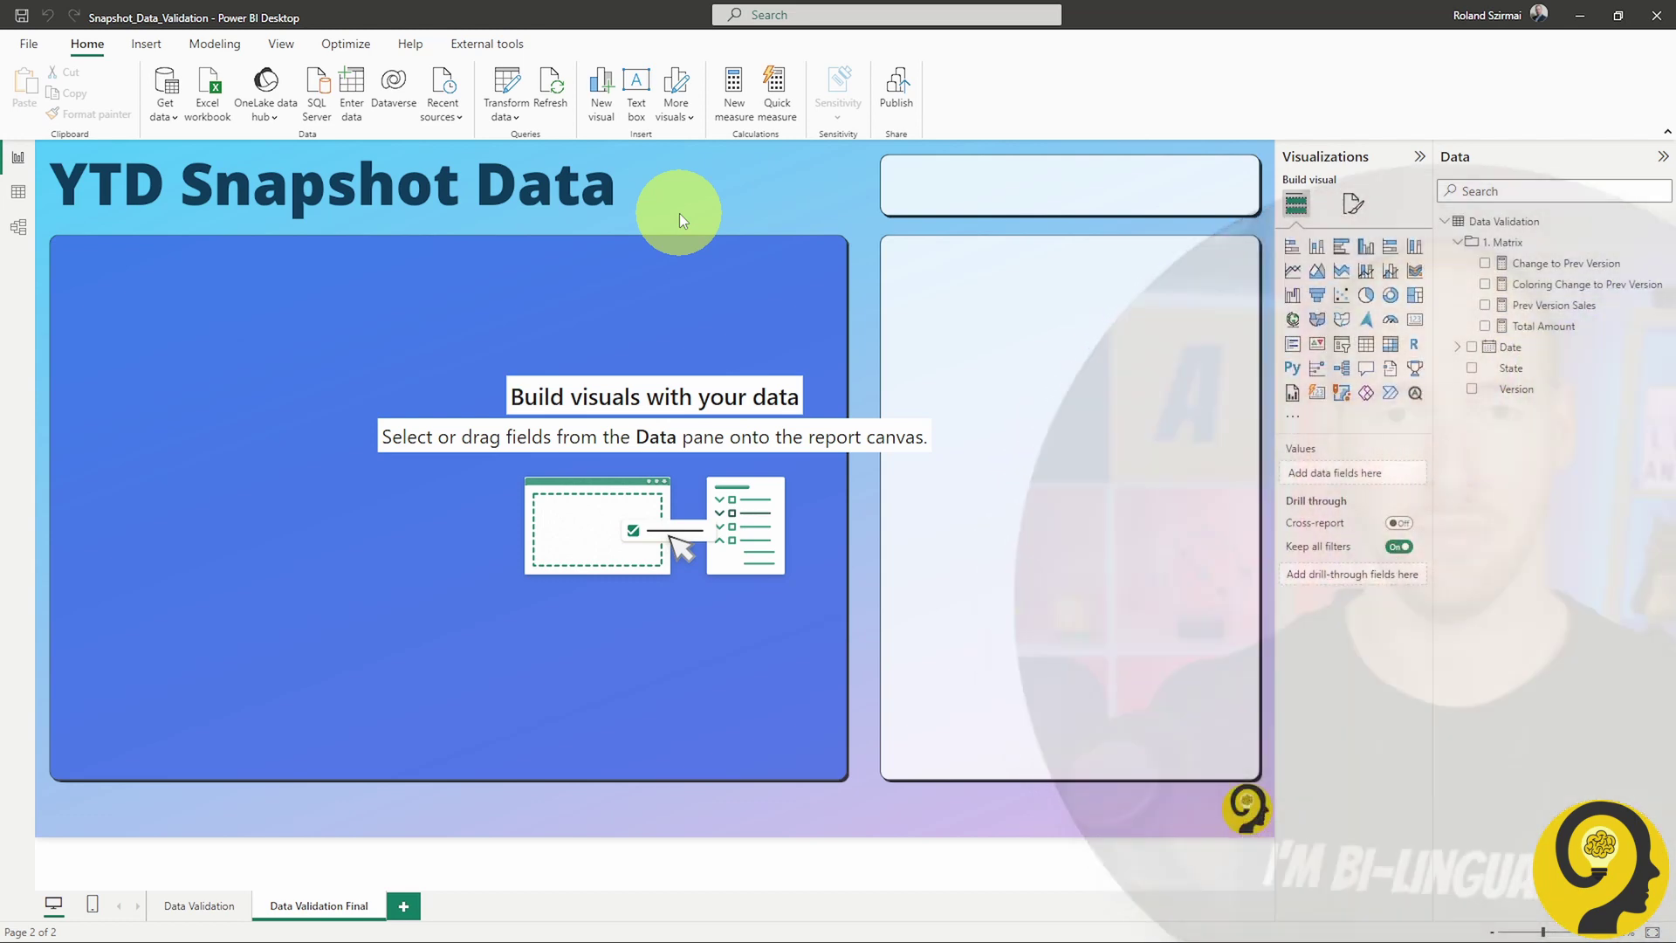
Create the Total Amount II measure from its pasted DAX formula.
{"action": "right_click", "coordinate": [1484, 223]}
{"action": "key", "text": "Escape"}
{"action": "left_click", "coordinate": [734, 88]}
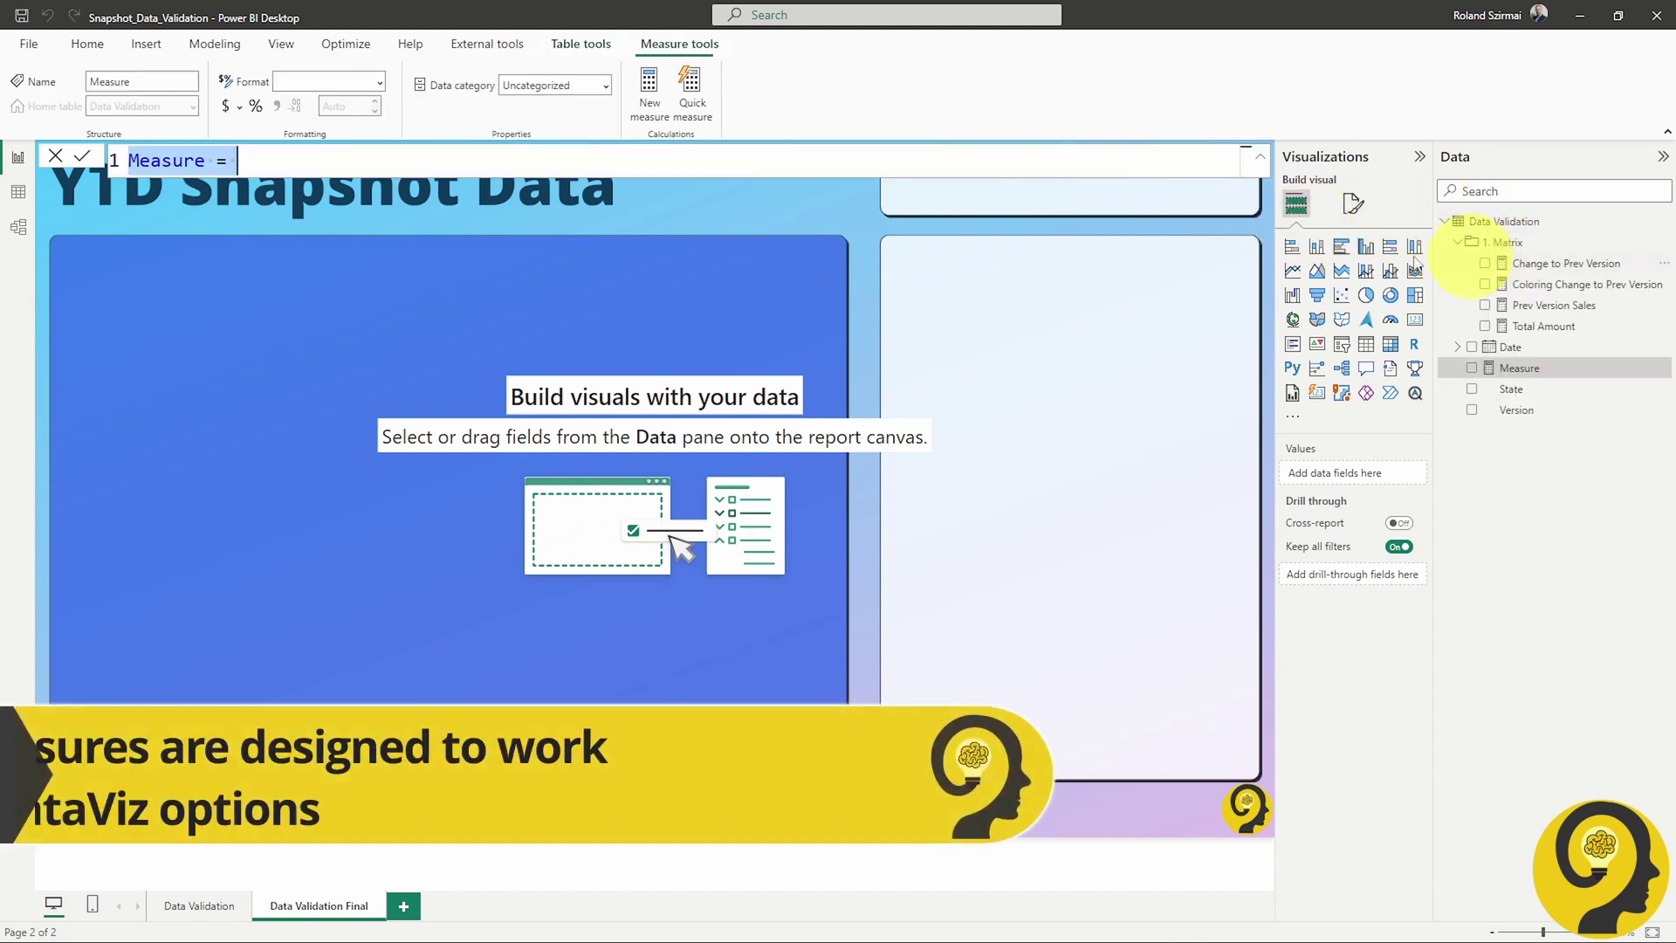
{"action": "type", "text": "Total Amount II = var _MaxDate = MAX( 'Data Validation'[Date] ) var _Result = CALCULATE(     [Total Amount],     FILTER(         VALUES( 'Data Validation'[Date] ),         'Data Validation'[Date] < _MaxDate     ) ) return _Result"}
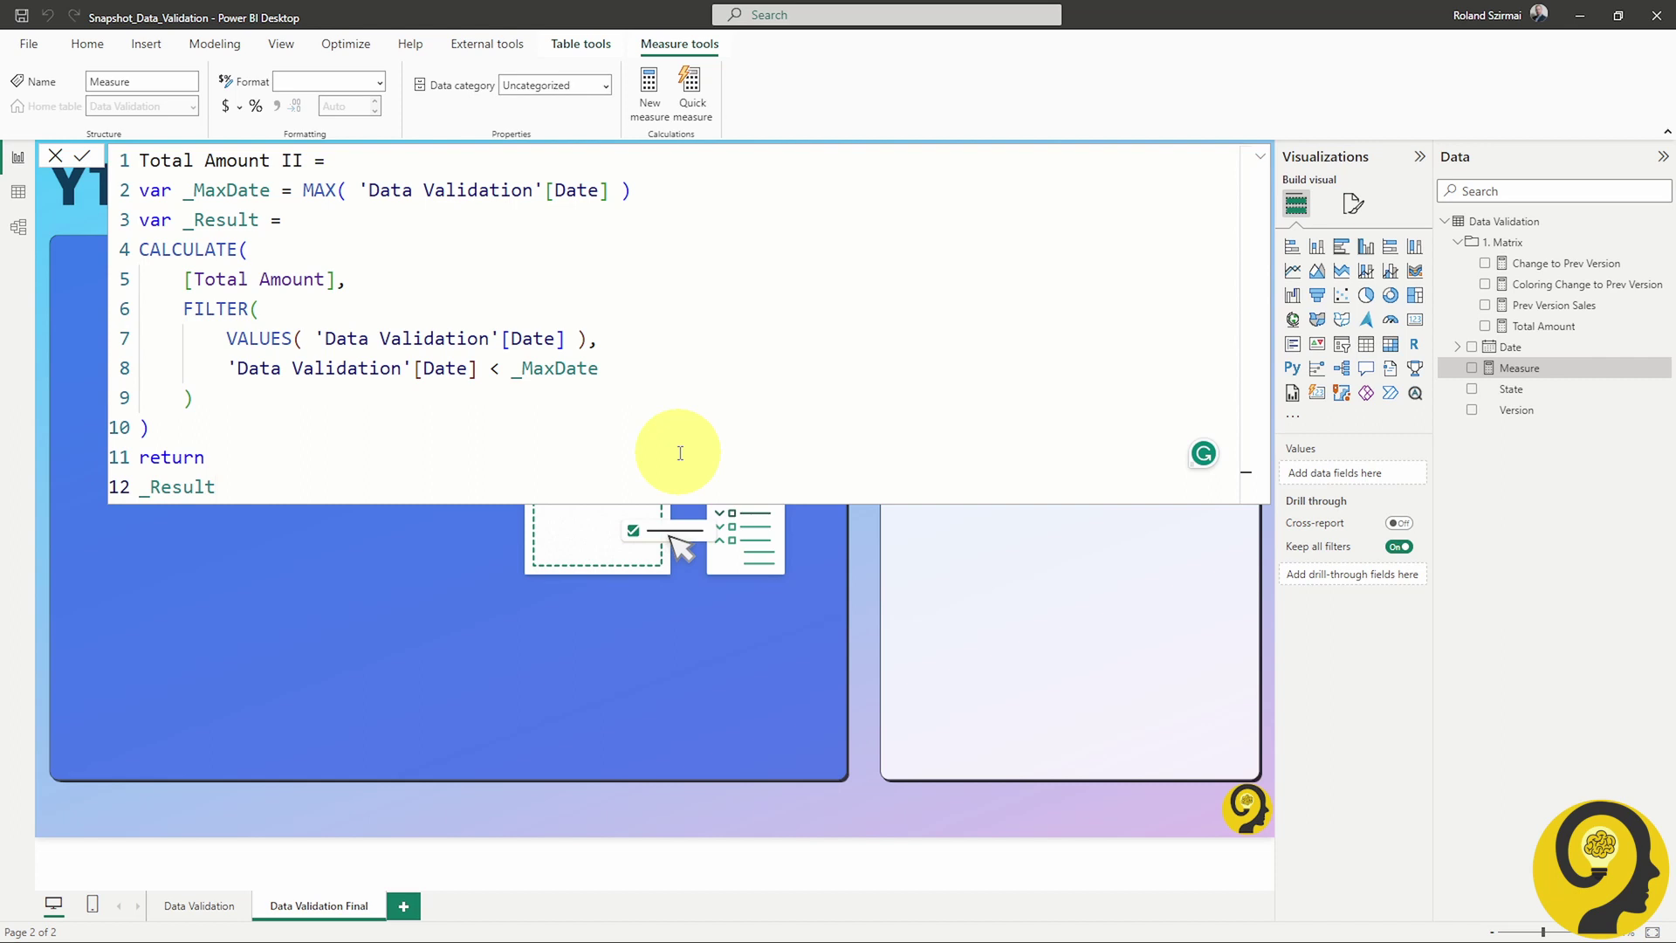
{"action": "key", "text": "Return"}
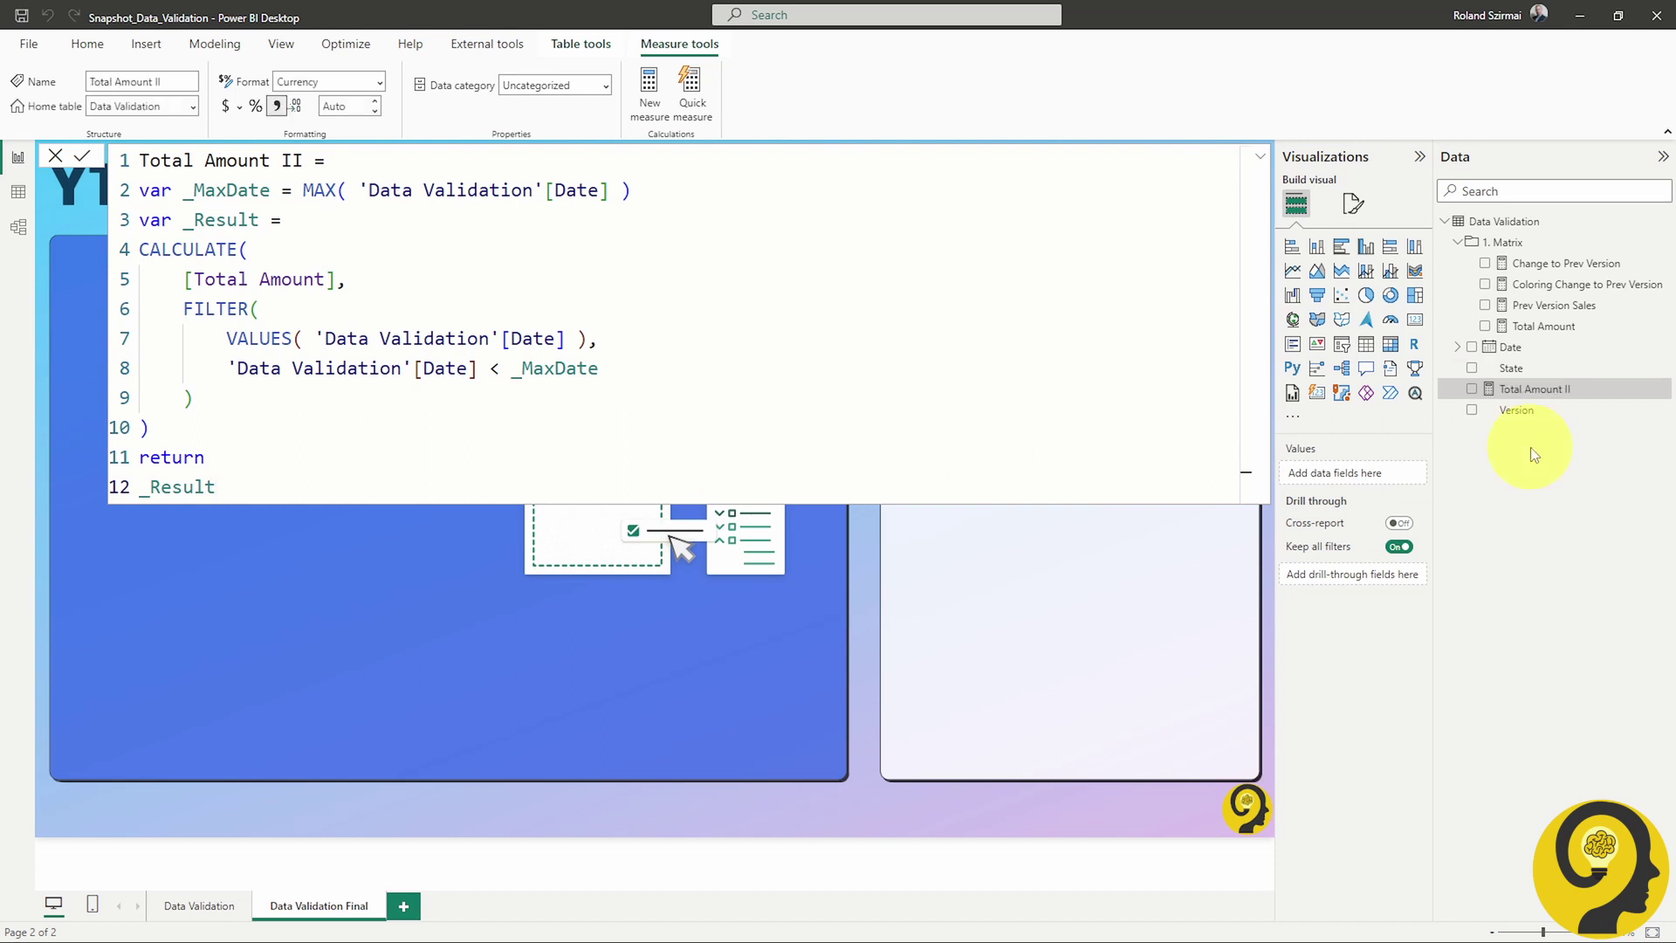
Paste the Change to Prev Version II formula into a new measure and review its SWITCH block.
{"action": "right_click", "coordinate": [1499, 235]}
{"action": "left_click", "coordinate": [1536, 247]}
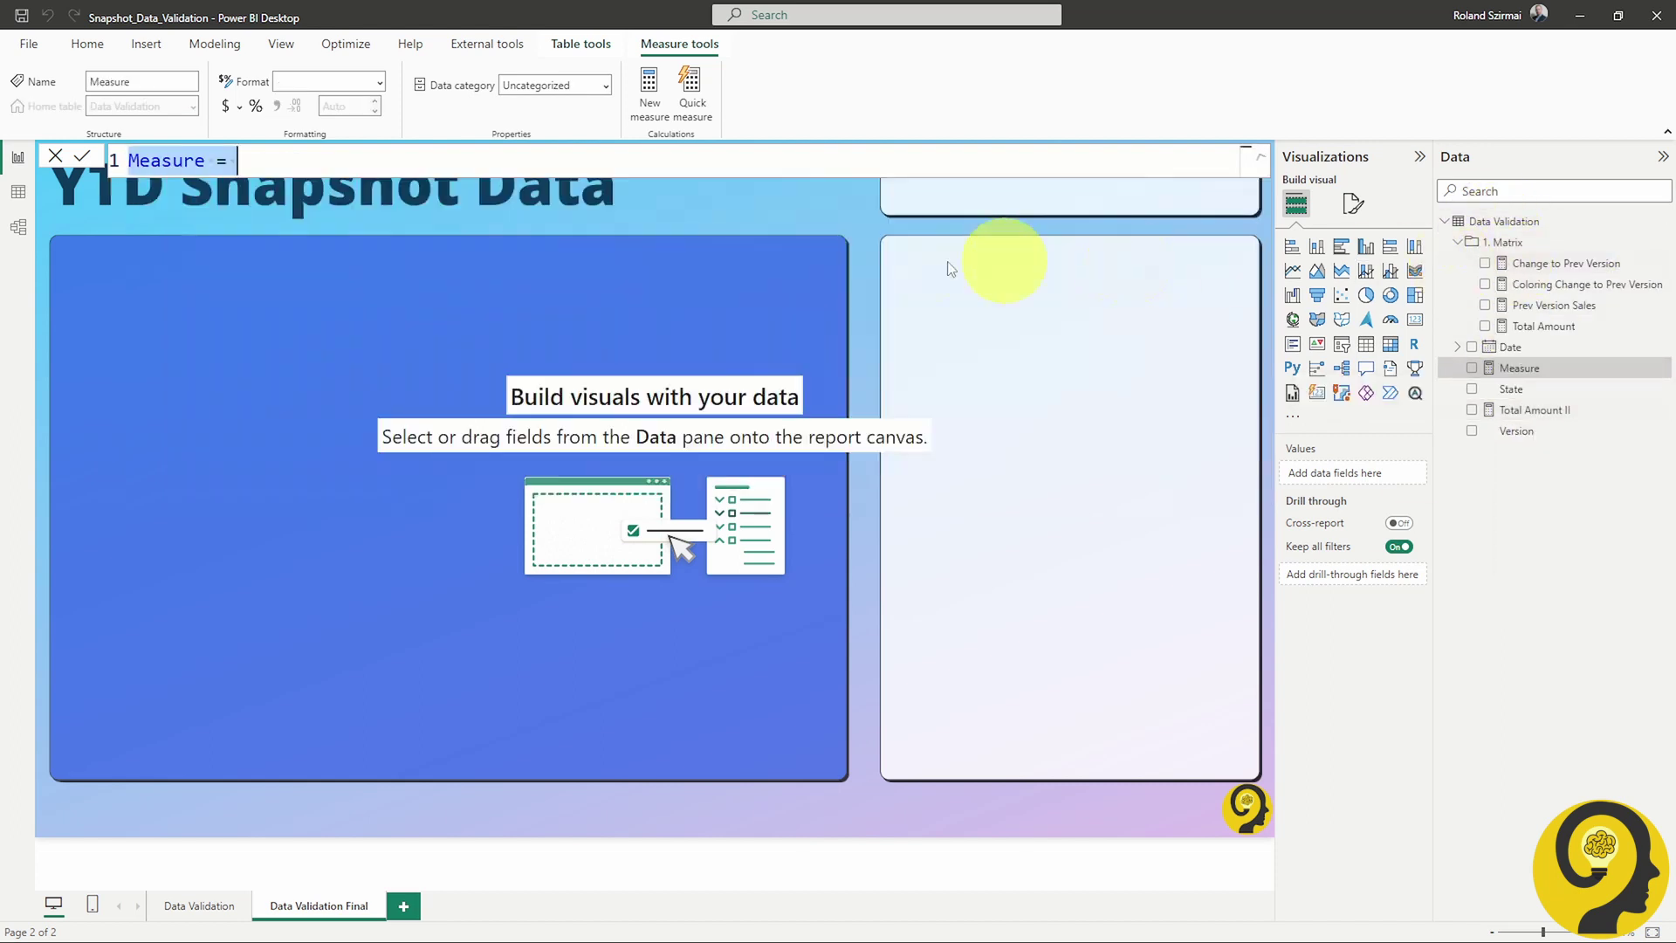
{"action": "key", "text": "ctrl+a"}
{"action": "type", "text": "Change to Prev Version II = var _Measure = ROUND(         DIVIDE(             [Total Amount II] - [Prev Version Sales],             [Prev Version Sales],             BLANK()         ),         4     ) var _Result = SWITCH(     _Measure,     0, BLANK(),     _Measure ) return _Result"}
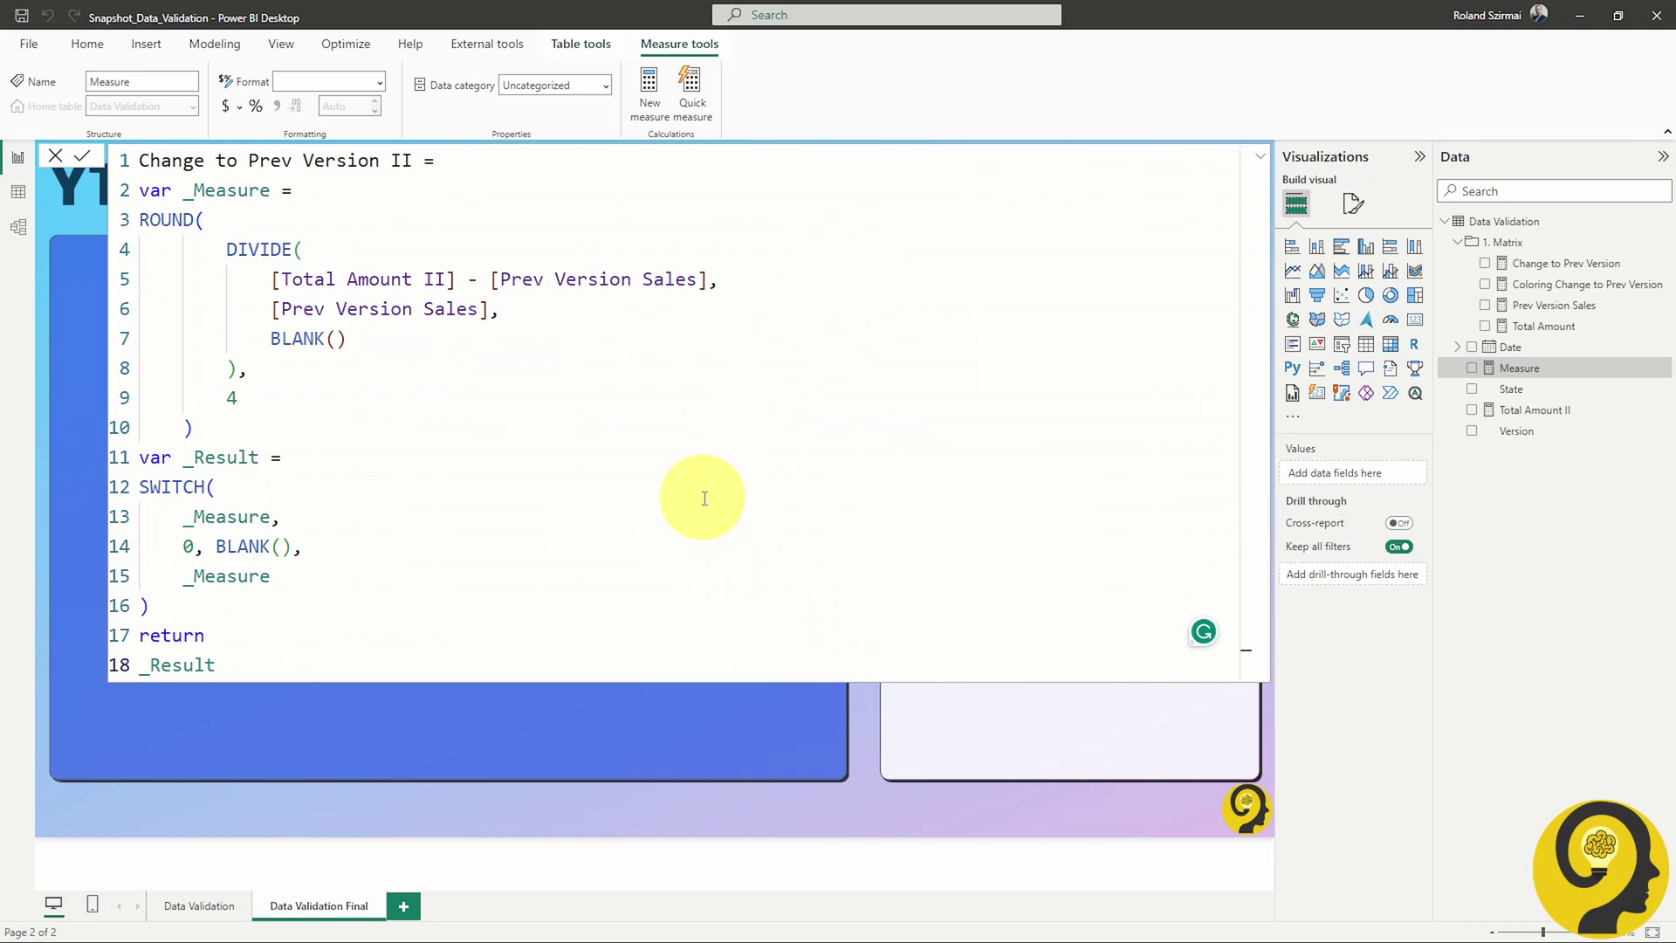
{"action": "left_click_drag", "start_coordinate": [174, 606], "coordinate": [140, 486]}
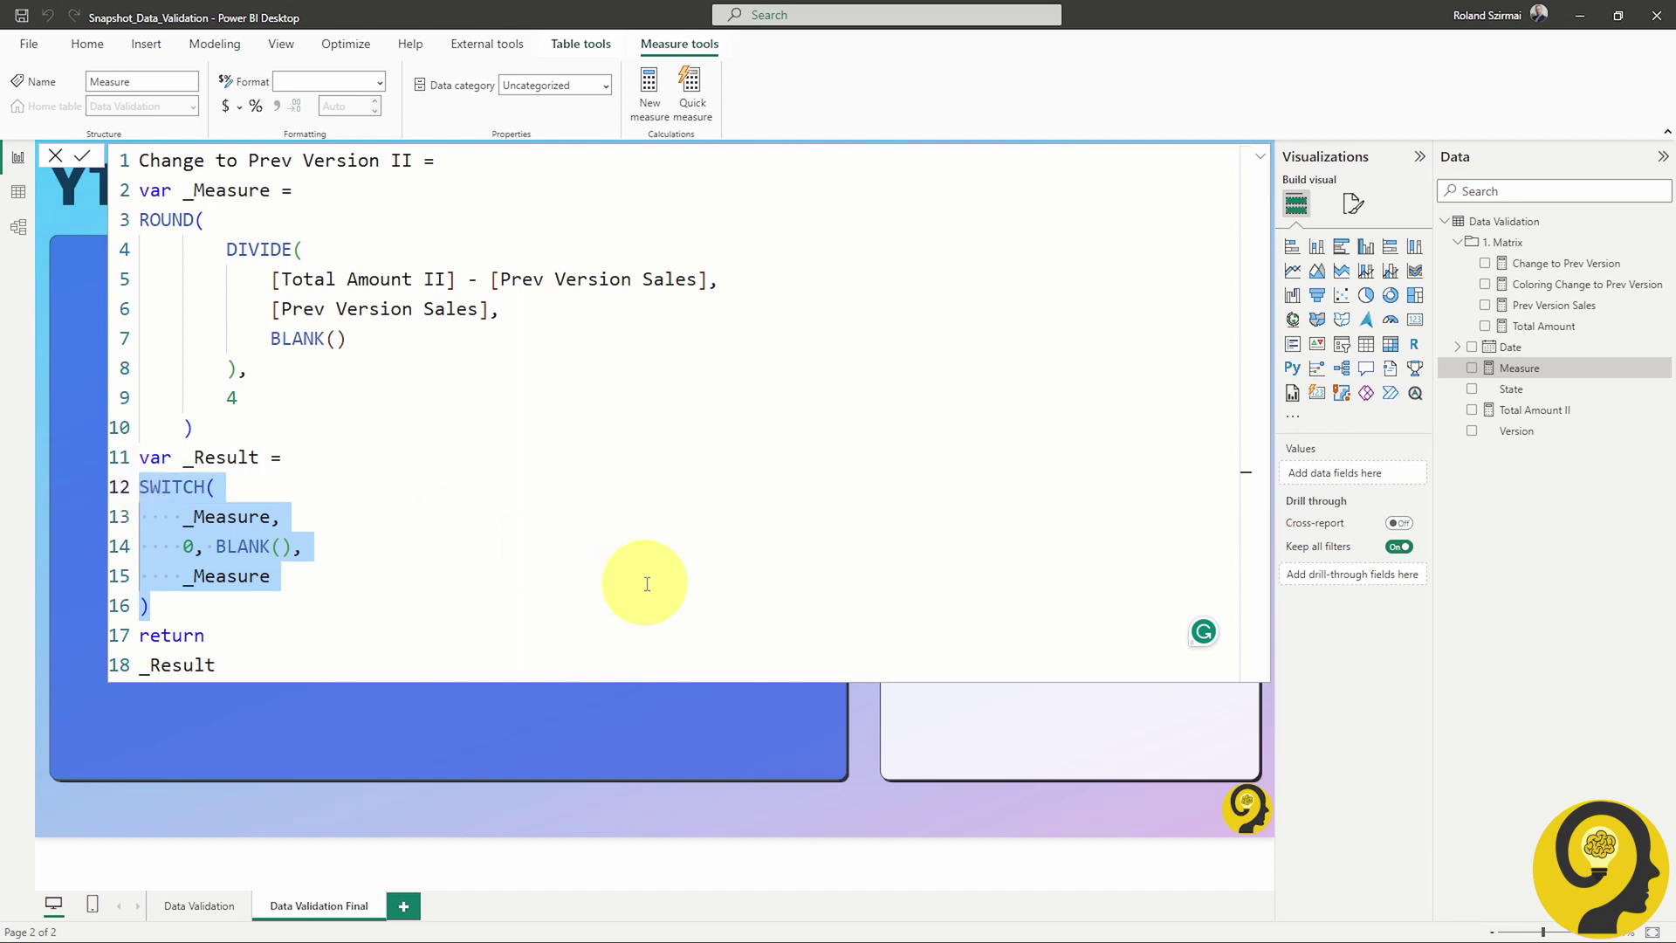
{"action": "left_click", "coordinate": [647, 584]}
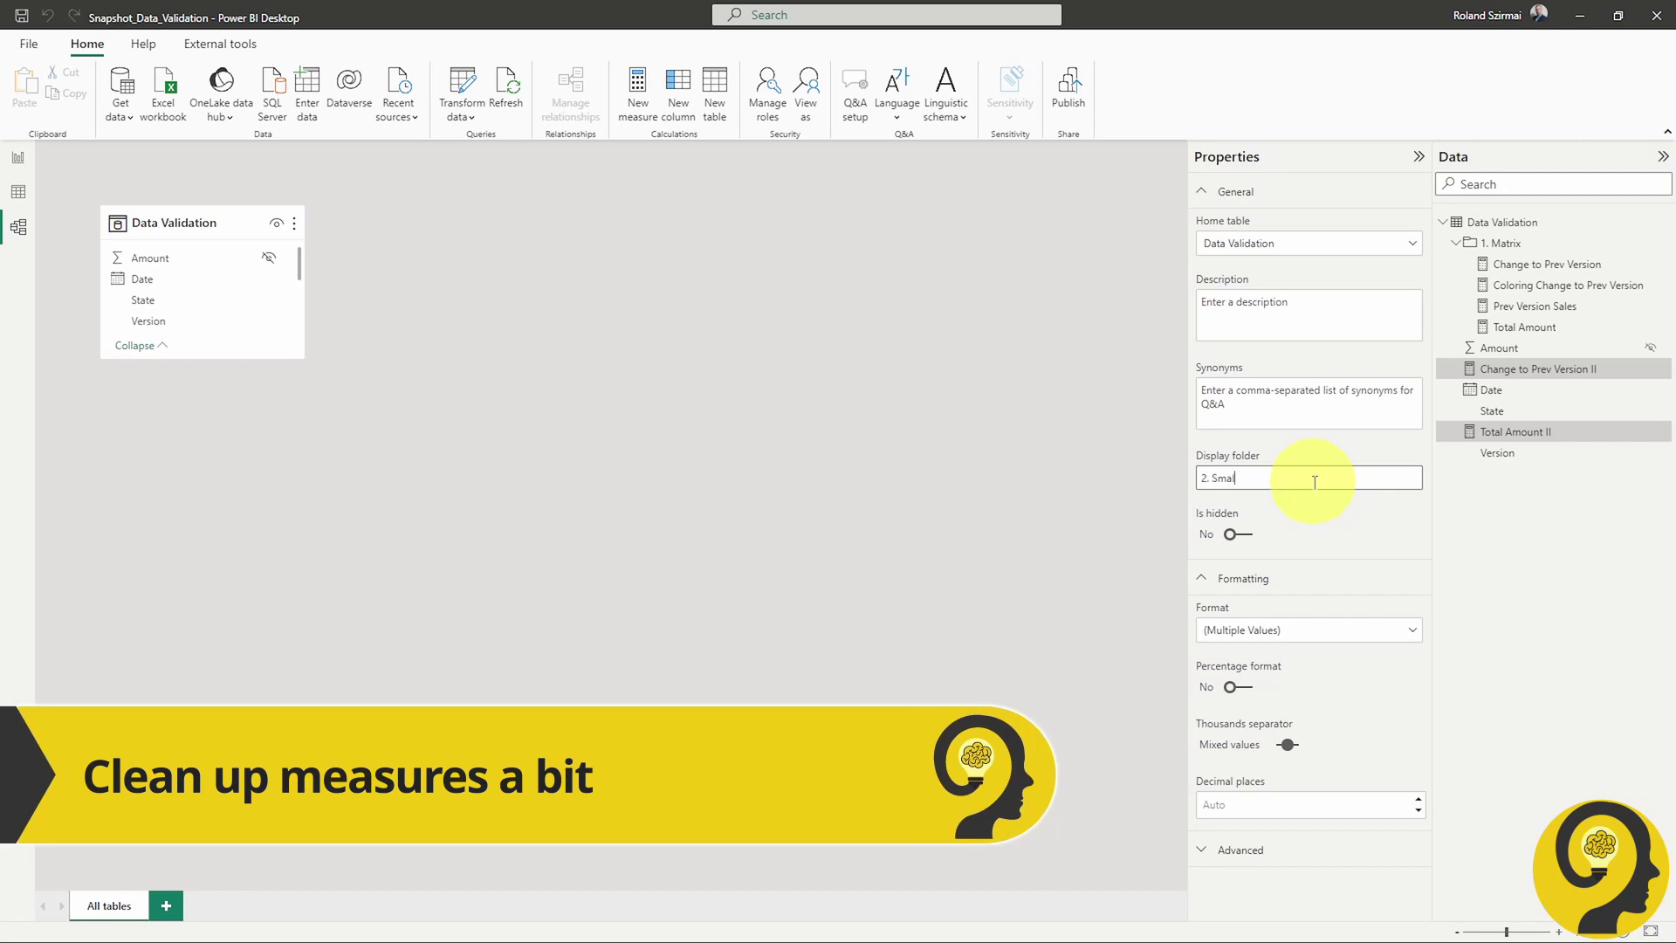
Add a blue-panel line and column chart: Version axis, amount columns, change line, State small multiples.
{"action": "type", "text": "lM"}
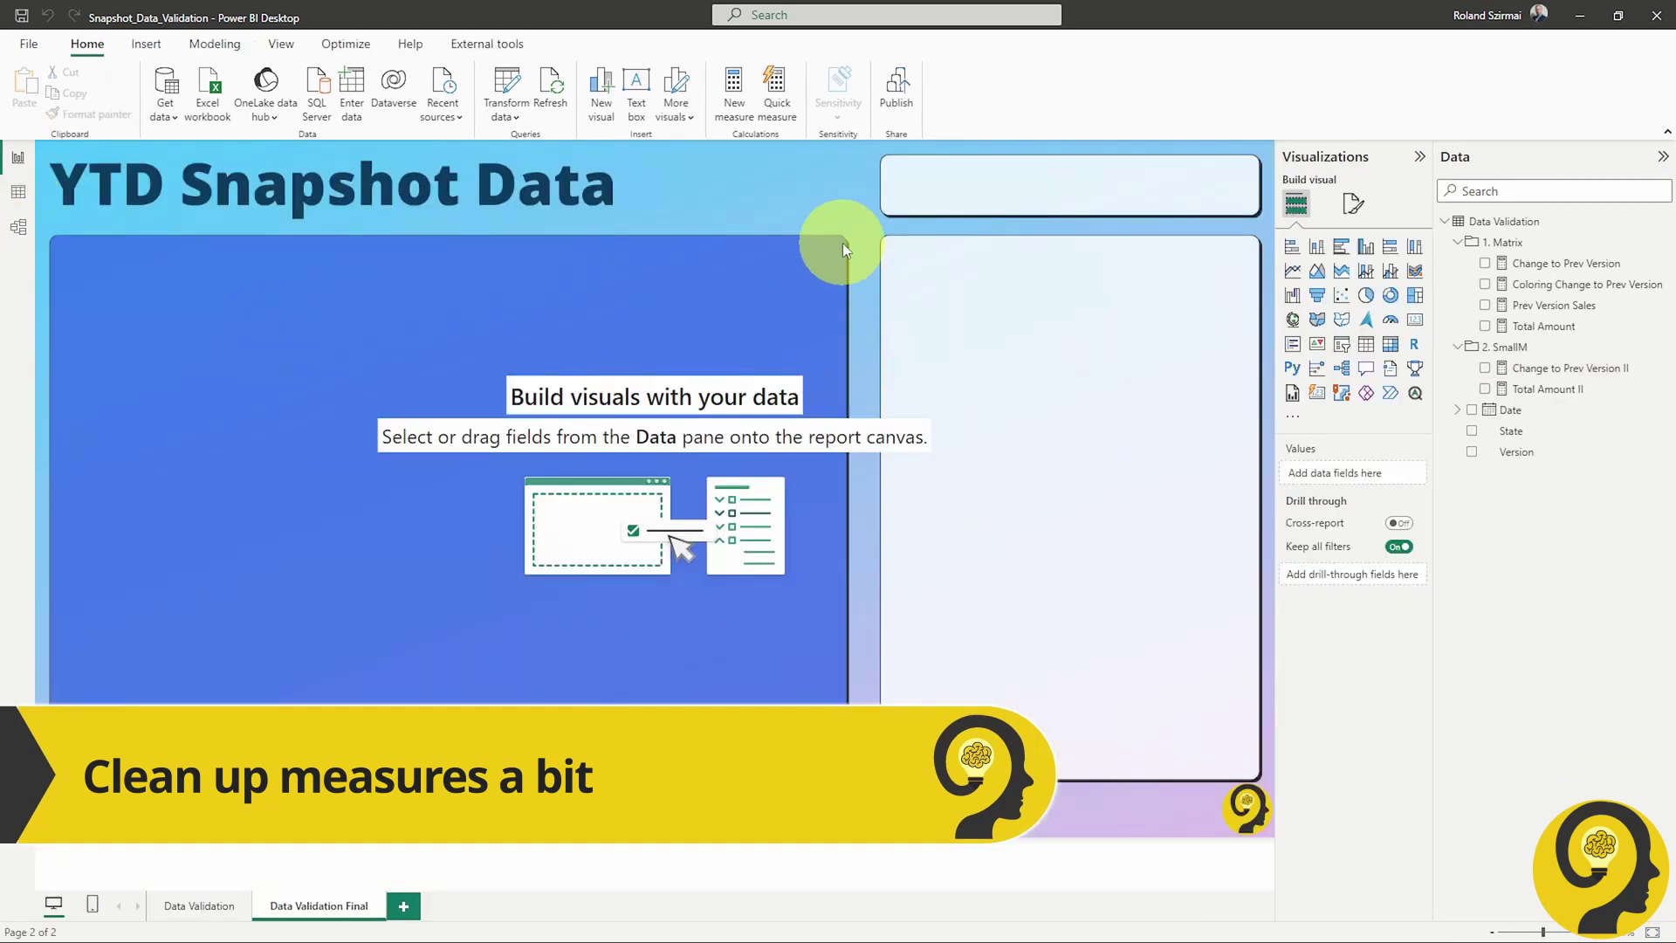
{"action": "left_click", "coordinate": [1390, 271]}
{"action": "left_click_drag", "start_coordinate": [322, 505], "coordinate": [835, 784]}
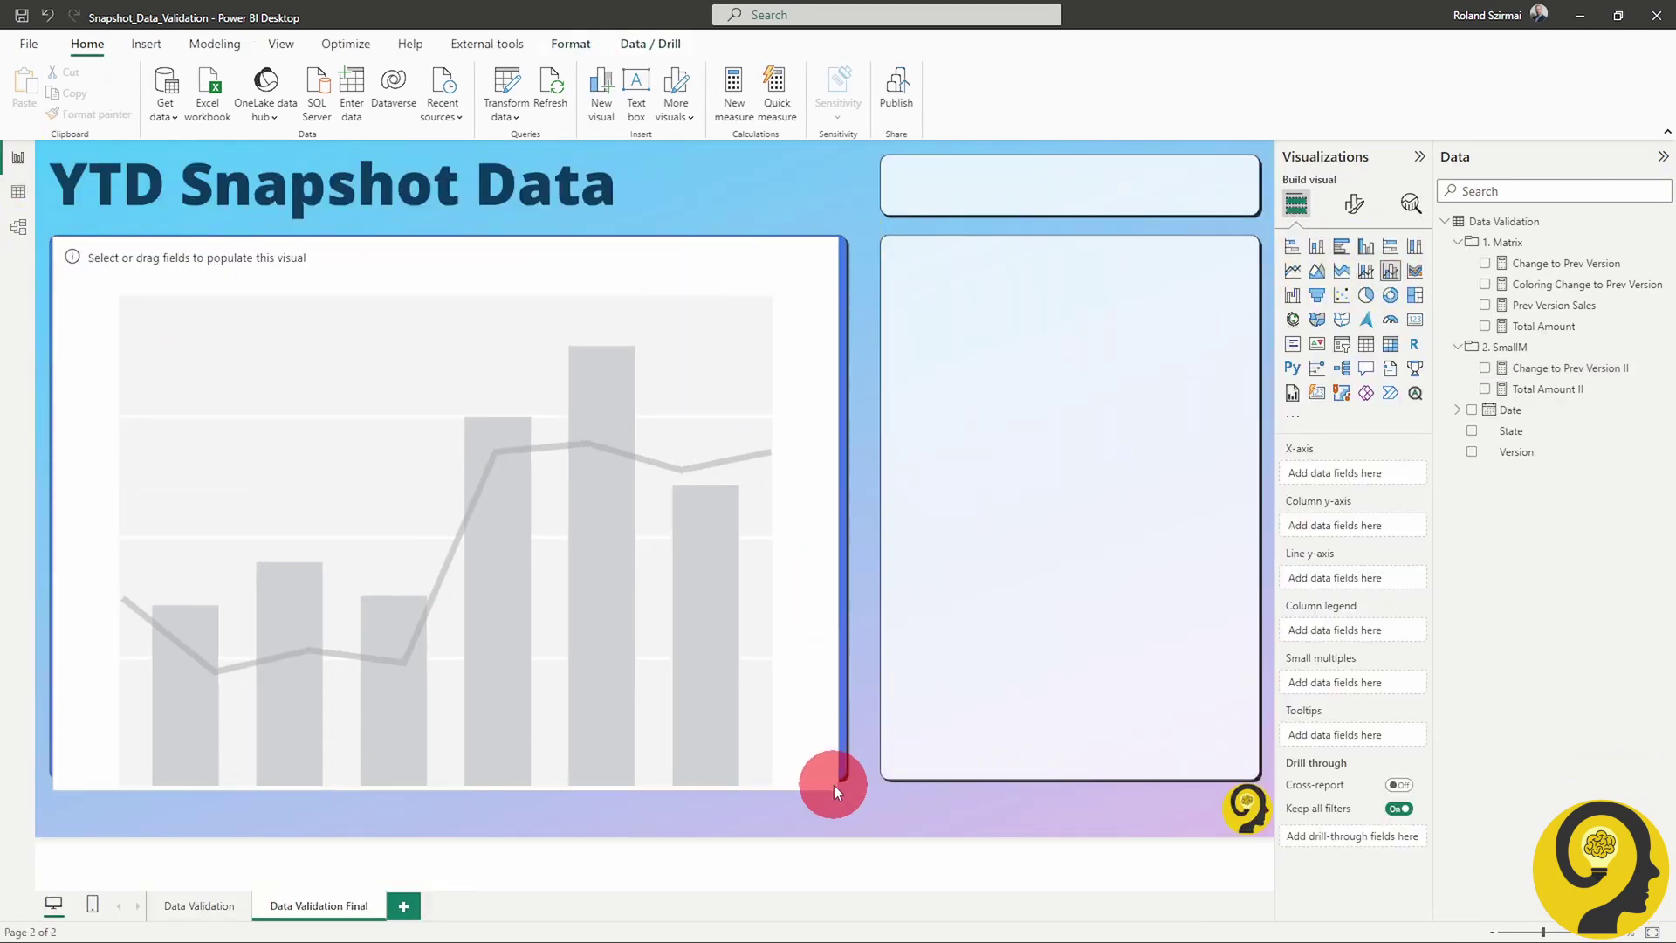
{"action": "left_click_drag", "start_coordinate": [1516, 452], "coordinate": [1336, 472]}
{"action": "left_click_drag", "start_coordinate": [1545, 388], "coordinate": [1357, 534]}
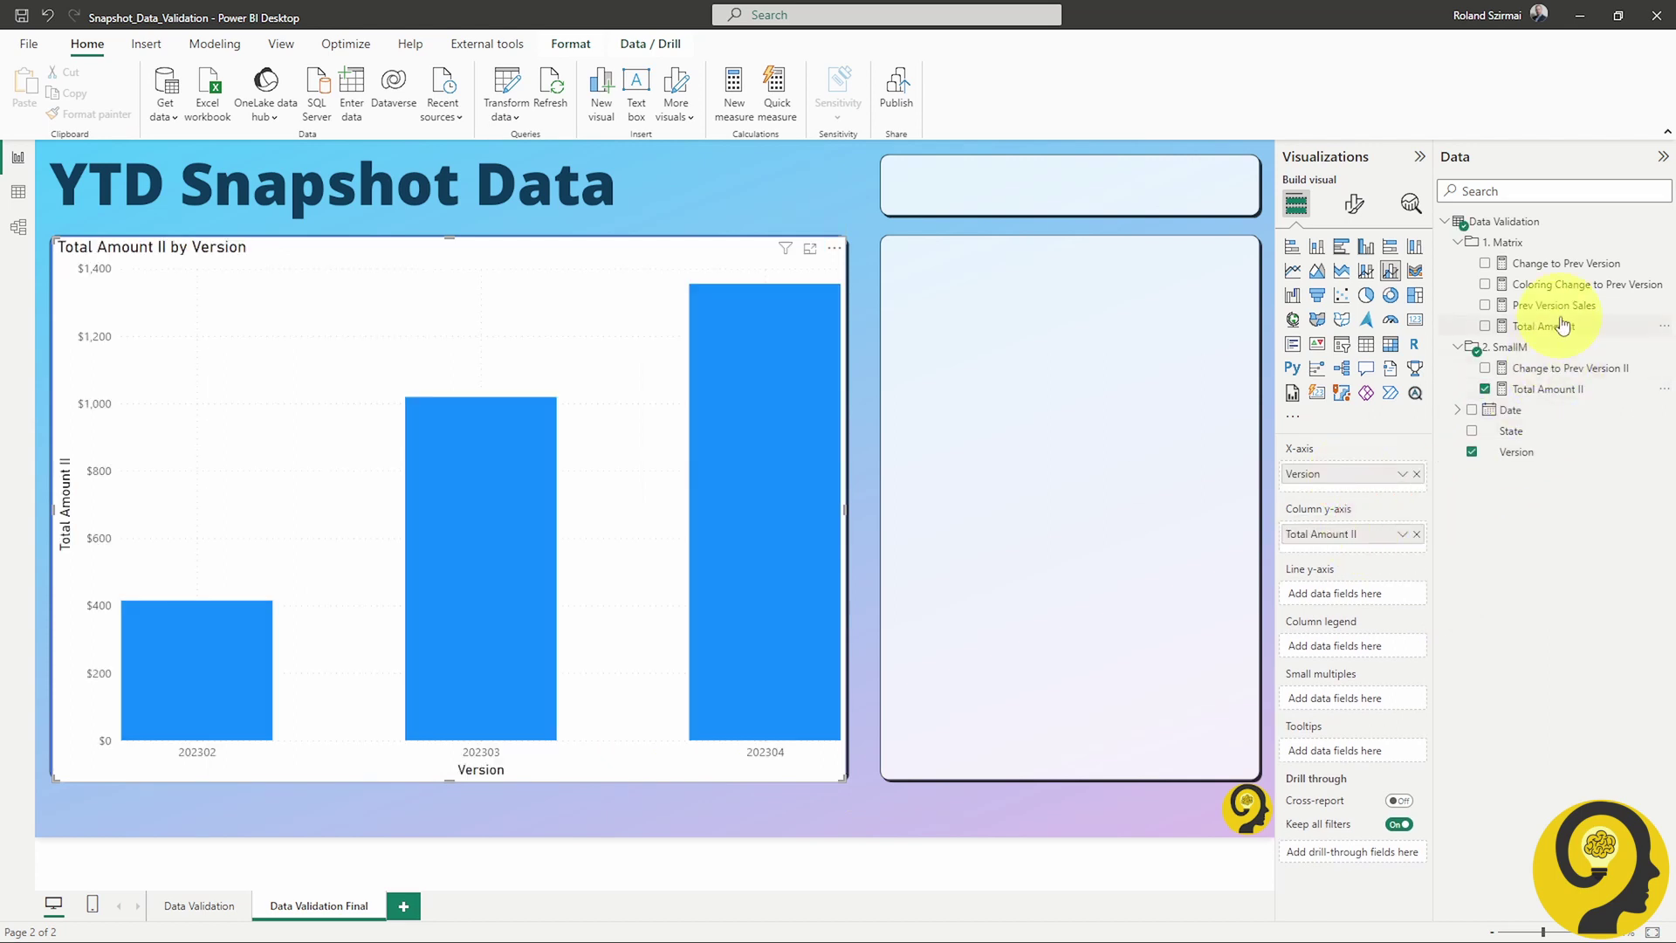
{"action": "left_click", "coordinate": [1558, 310]}
{"action": "left_click_drag", "start_coordinate": [1594, 368], "coordinate": [1358, 615]}
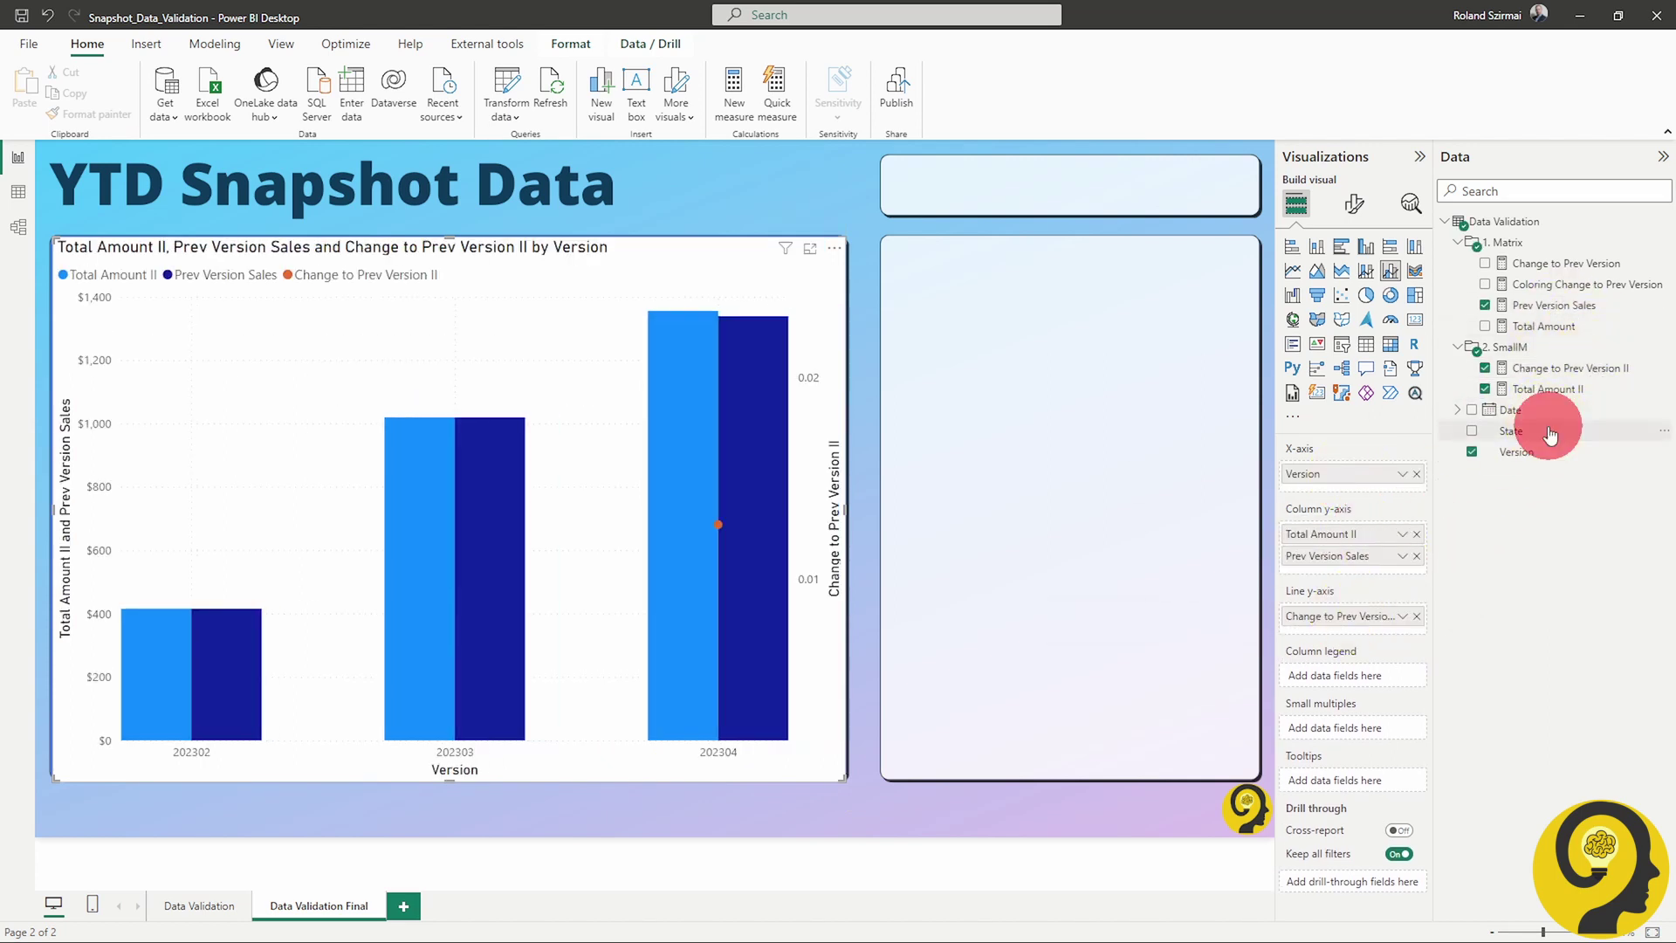
{"action": "left_click_drag", "start_coordinate": [1550, 434], "coordinate": [1331, 707]}
Lay out the State small multiples as 3 rows in a single column.
{"action": "left_click", "coordinate": [1354, 203]}
{"action": "left_click", "coordinate": [1332, 468]}
{"action": "left_click", "coordinate": [1345, 551]}
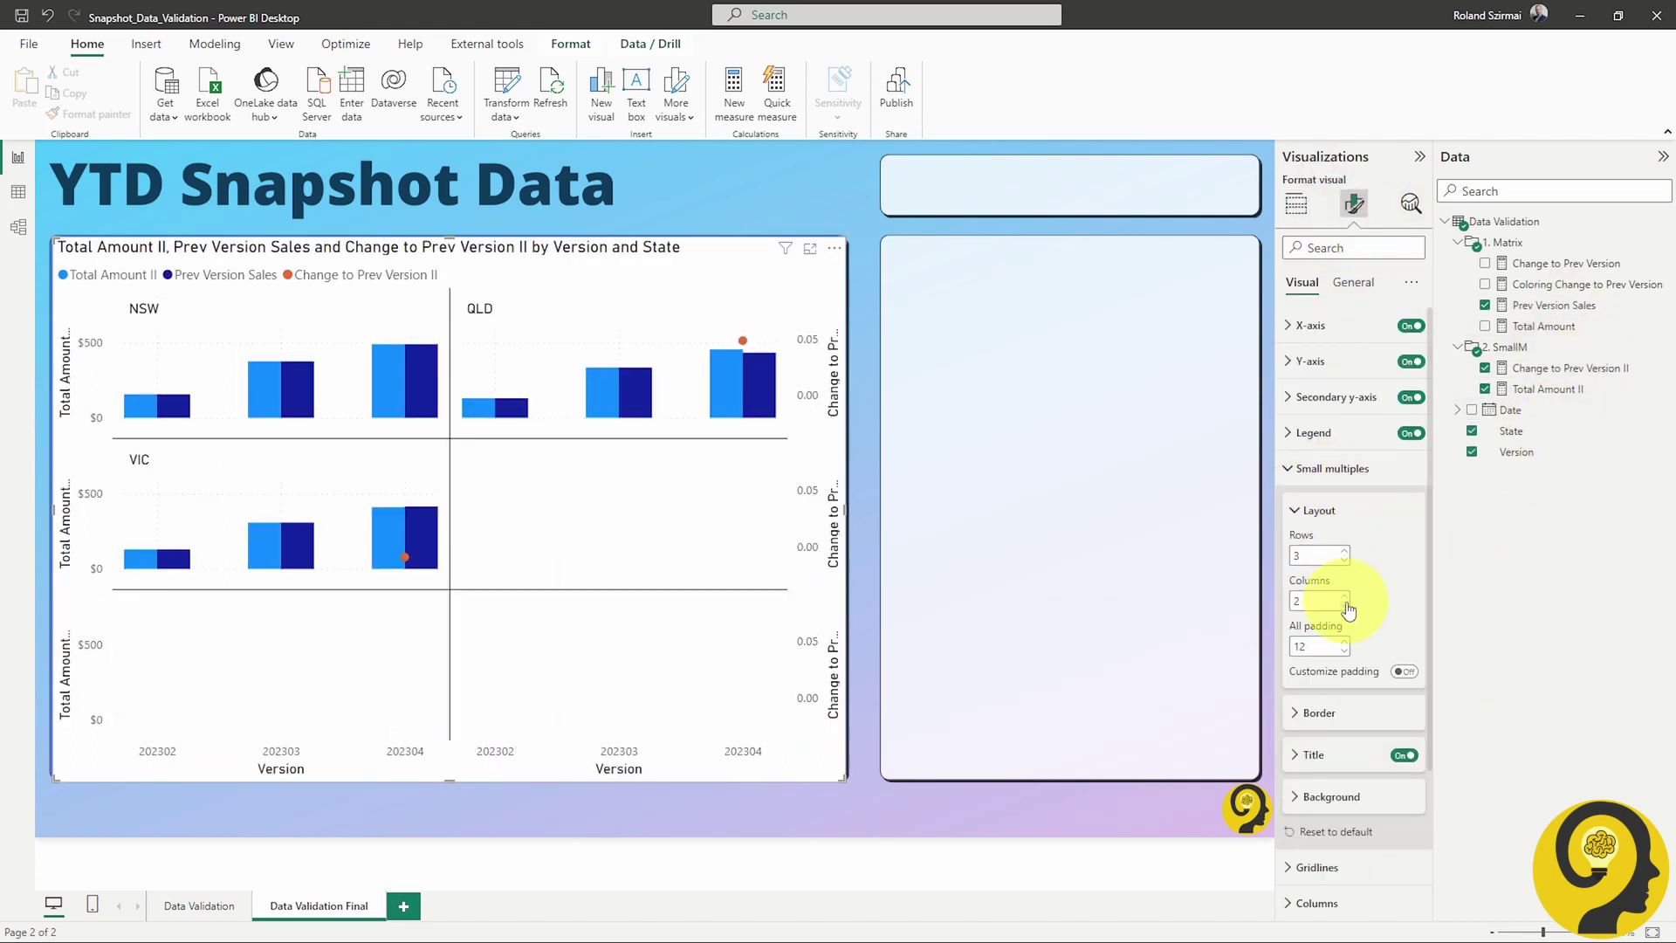
{"action": "left_click", "coordinate": [1344, 605]}
{"action": "left_click", "coordinate": [1332, 468]}
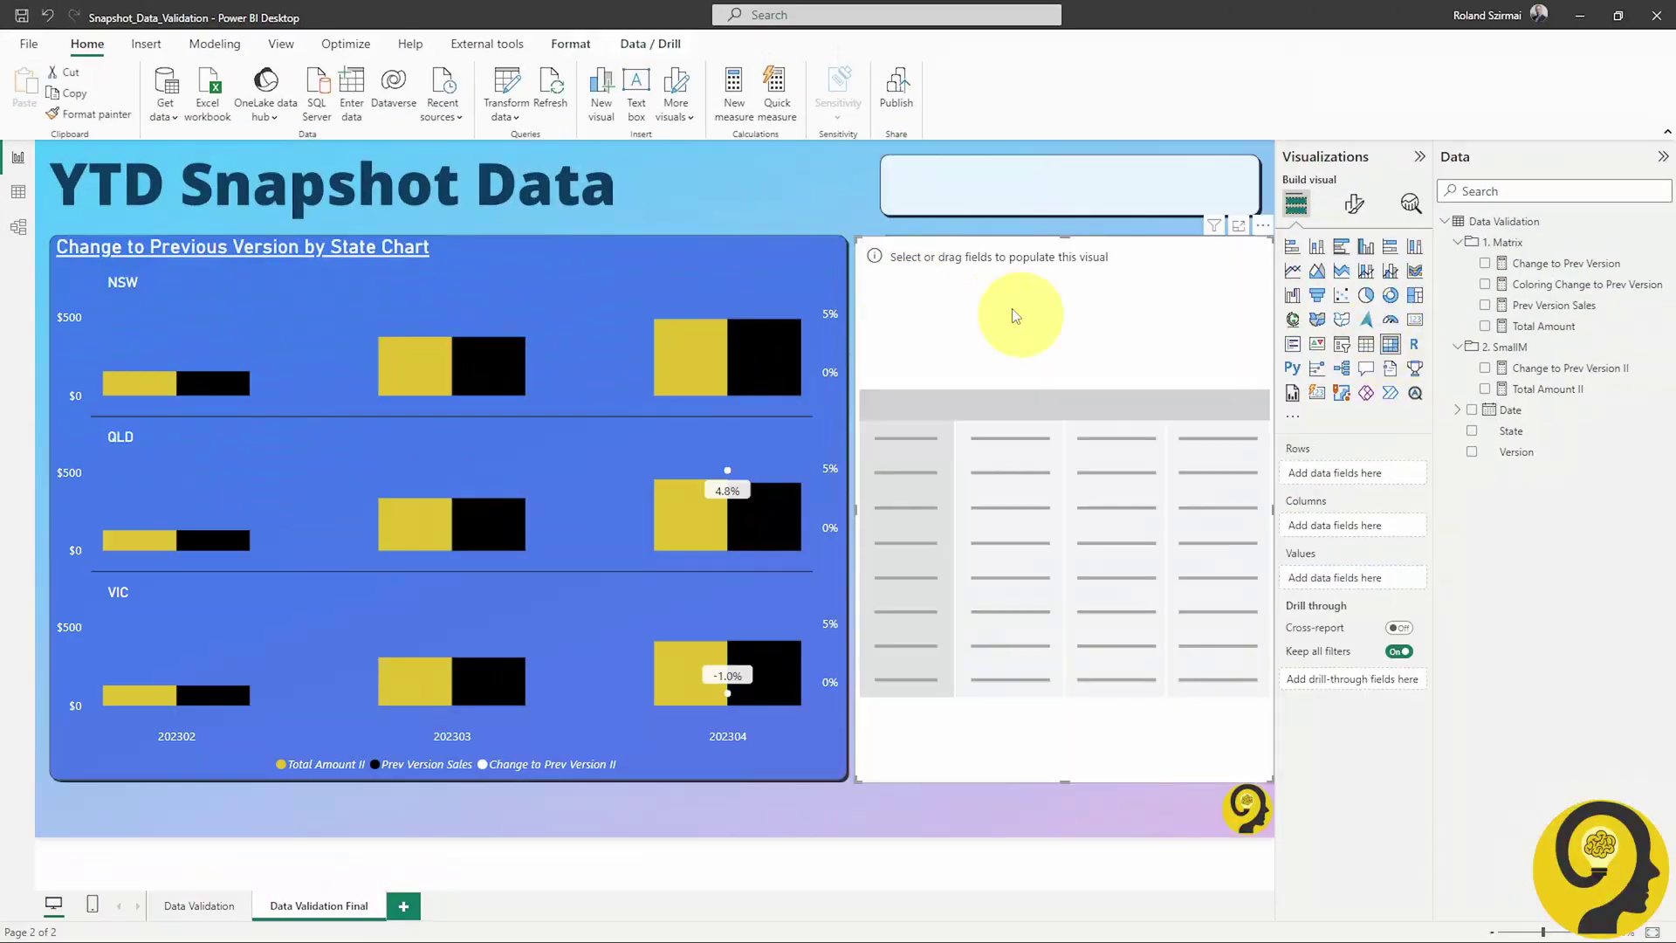
Add a card visual in the top-right strip above the matrix.
{"action": "left_click", "coordinate": [890, 247]}
{"action": "left_click", "coordinate": [1415, 318]}
{"action": "left_click_drag", "start_coordinate": [329, 314], "coordinate": [1141, 393]}
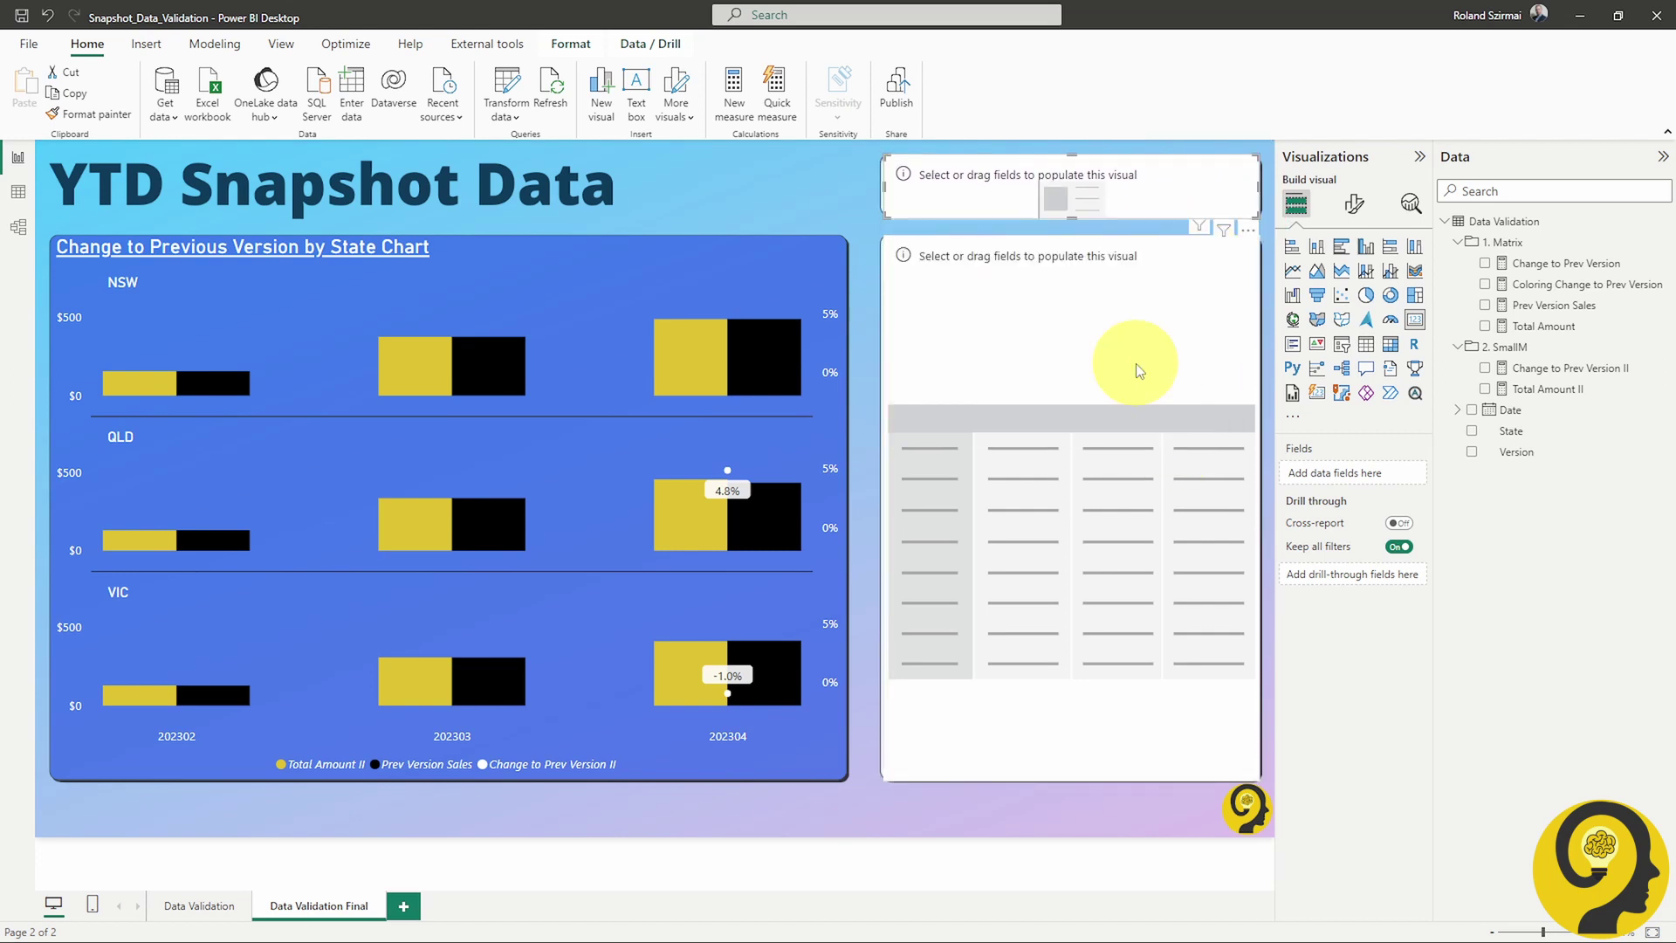
{"action": "left_click", "coordinate": [1138, 395]}
Create the Change to Prev Version III measure in the Data Validation table from the pasted formula.
{"action": "right_click", "coordinate": [1504, 221]}
{"action": "left_click", "coordinate": [1414, 242]}
{"action": "type", "text": "Change to Prev Version III = ROUND(     DIVIDE(         [Total Amount II] ,         [Prev Version Sales],         BLANK()     ),     4 )"}
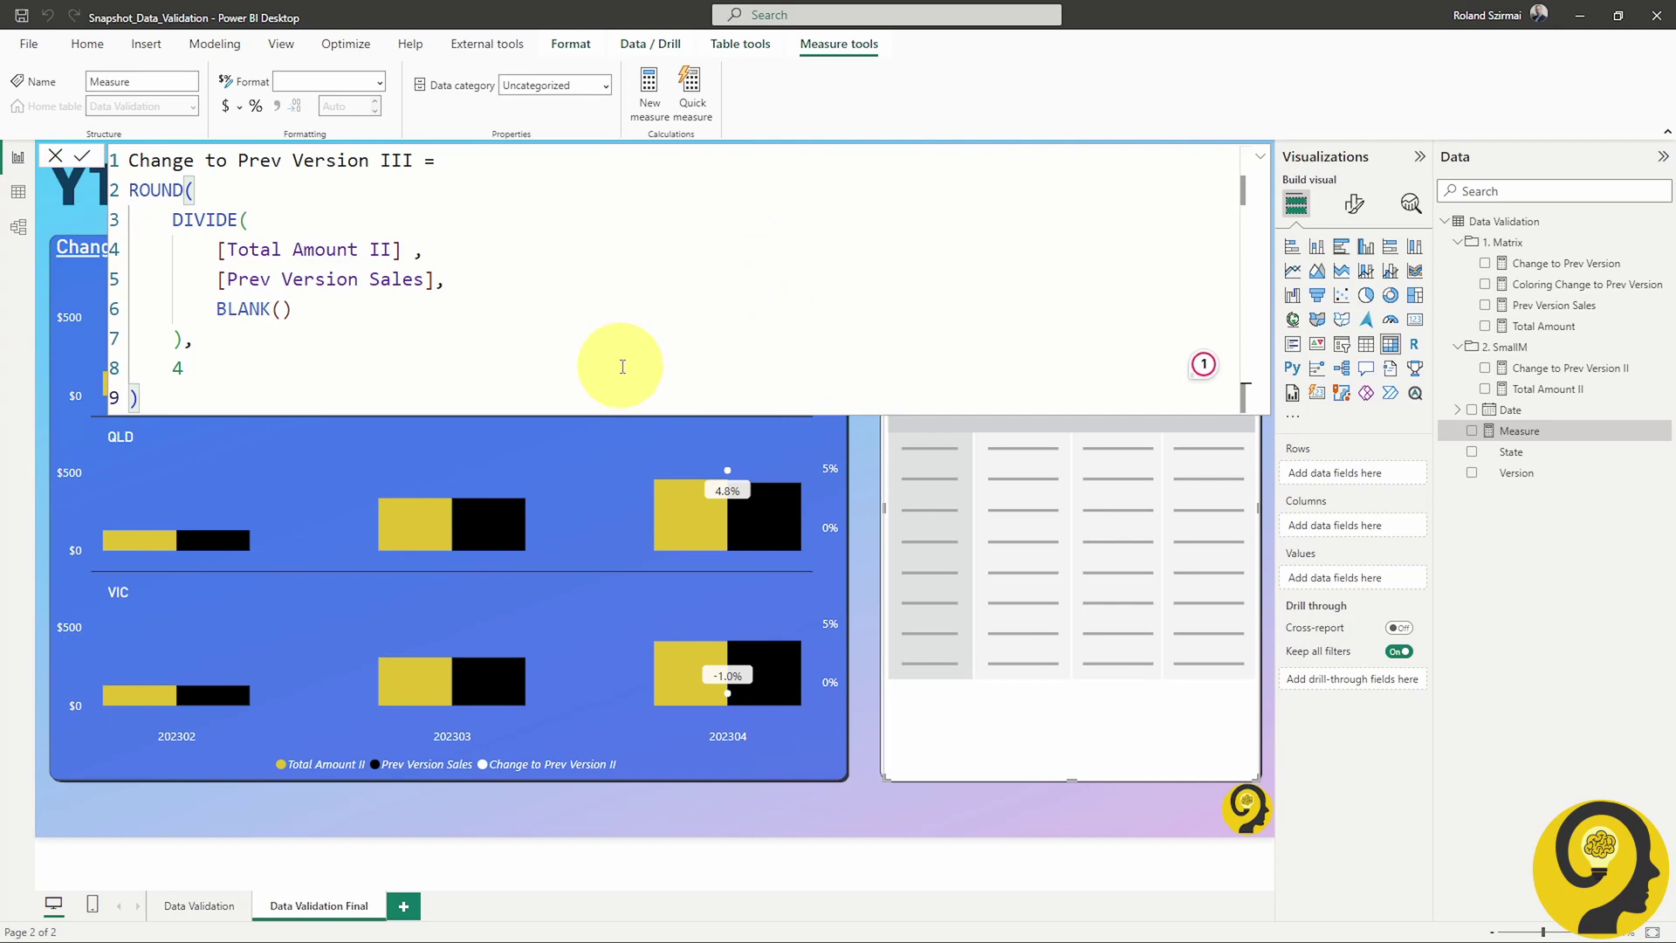
{"action": "left_click", "coordinate": [1047, 547]}
Fill the matrix with State, Version and Change to Prev Version III, swapping rows and columns.
{"action": "left_click", "coordinate": [1472, 409]}
{"action": "left_click", "coordinate": [1472, 452]}
{"action": "left_click_drag", "start_coordinate": [1344, 473], "coordinate": [1380, 498]}
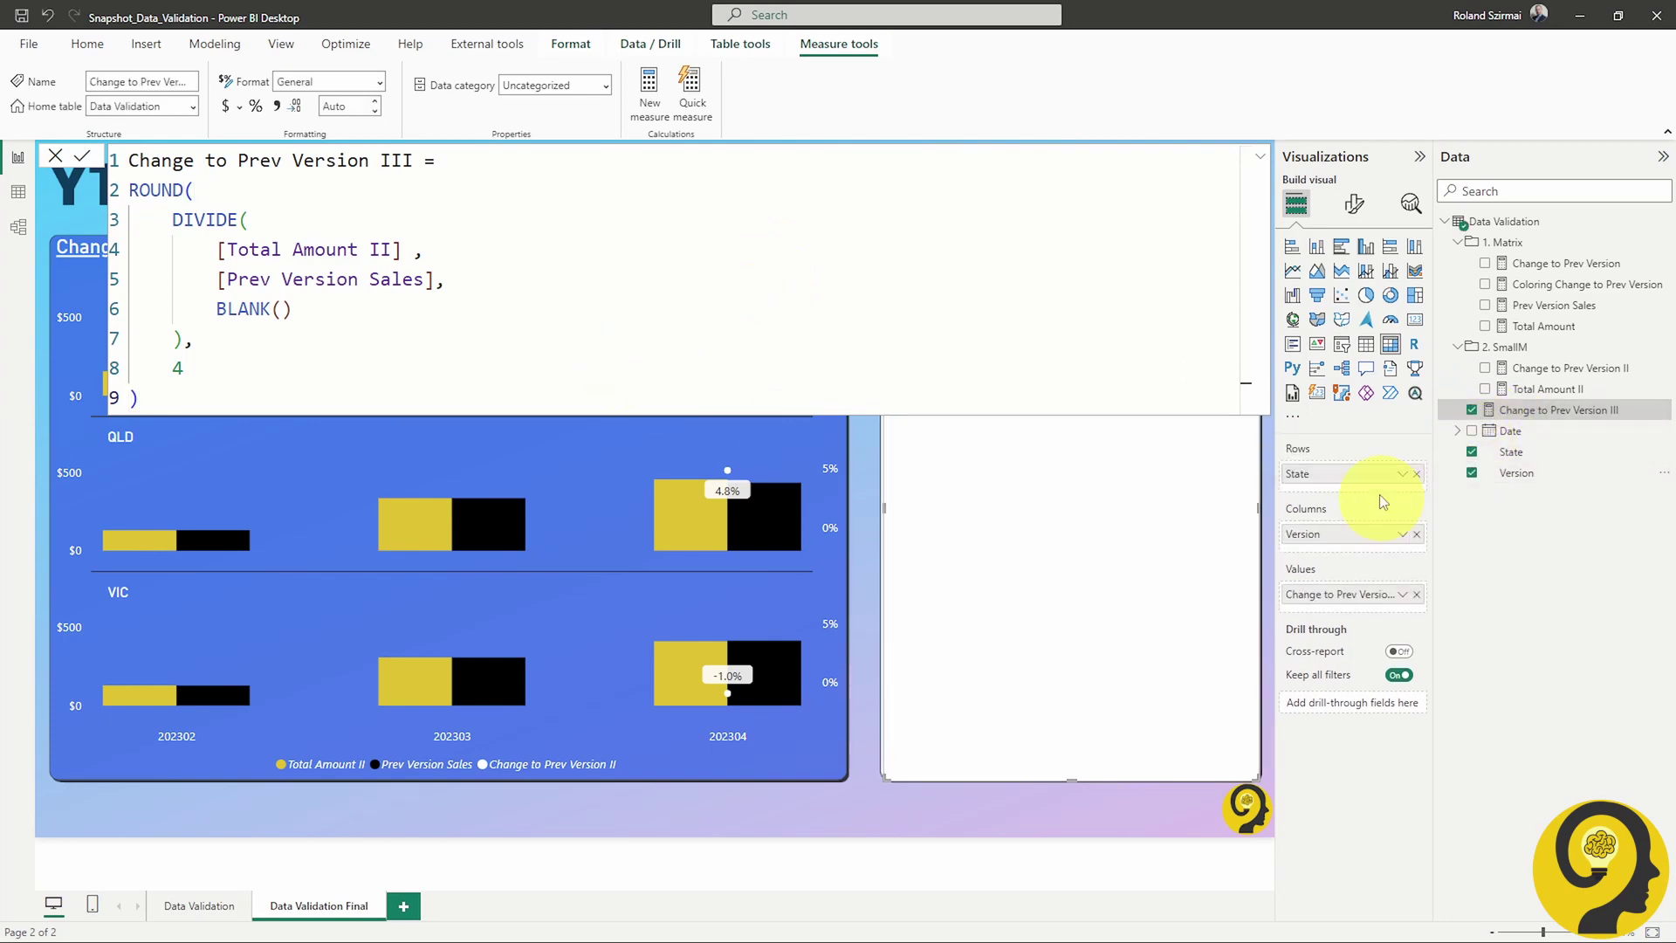
{"action": "left_click", "coordinate": [1471, 473]}
{"action": "left_click", "coordinate": [1562, 409]}
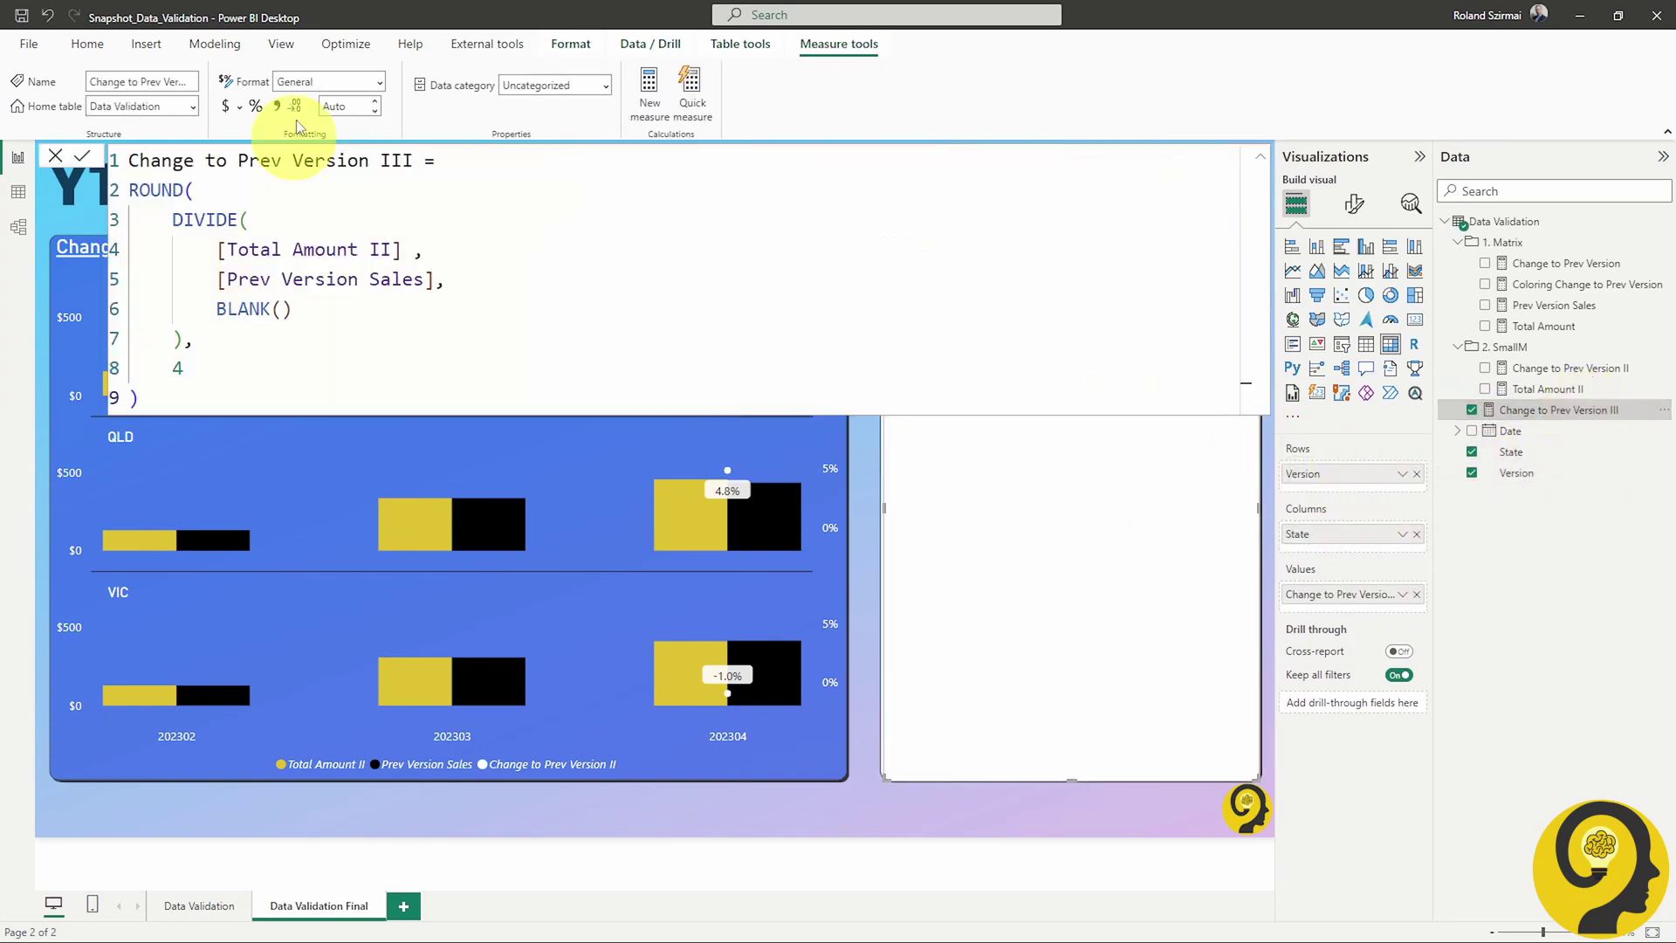
{"action": "left_click", "coordinate": [1541, 472]}
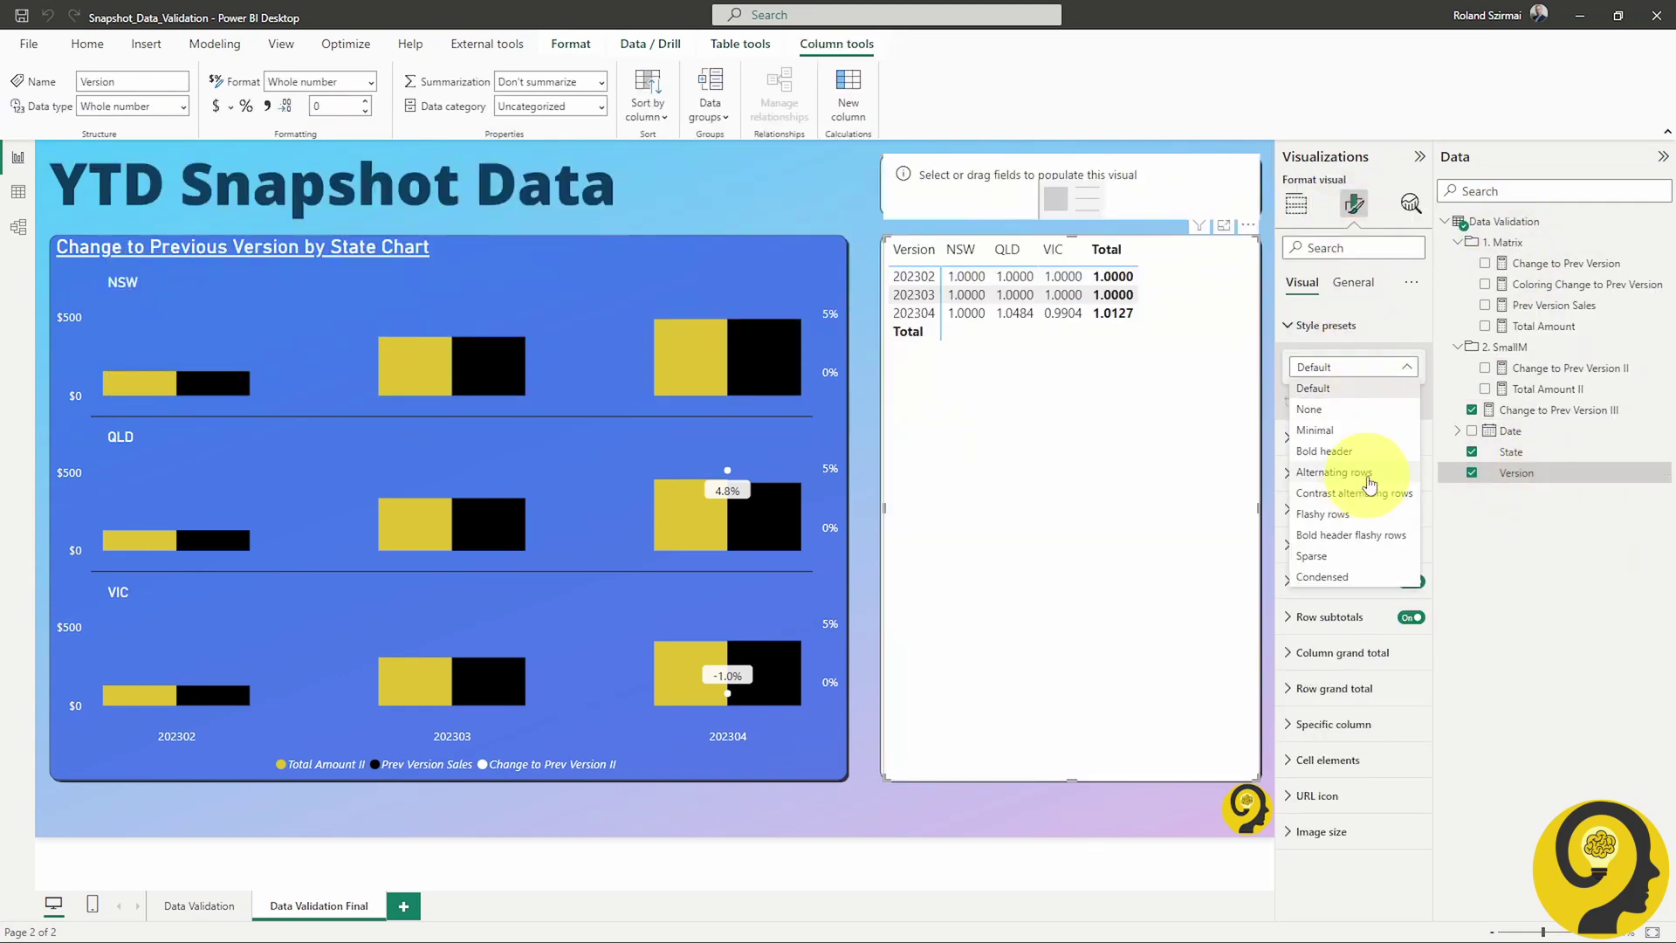
Give the matrix a dark-header style preset and the title 'Change to Previous Version by State'.
{"action": "left_click", "coordinate": [1373, 468]}
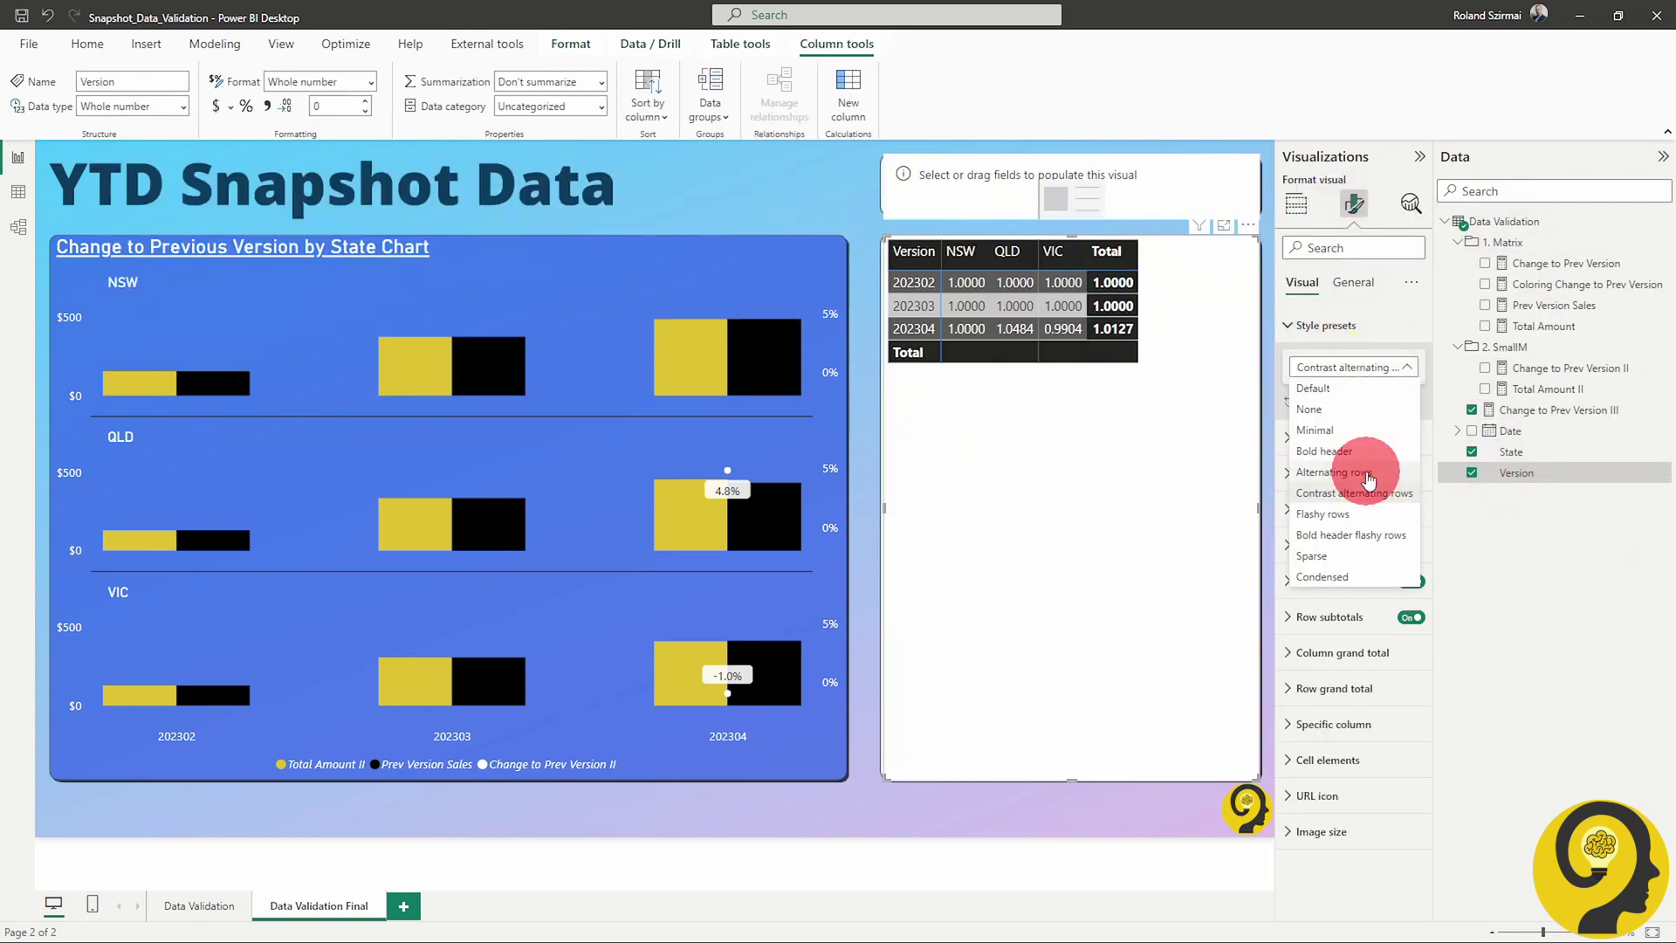
{"action": "left_click", "coordinate": [1411, 505]}
{"action": "left_click", "coordinate": [1312, 397]}
{"action": "left_click", "coordinate": [1353, 282]}
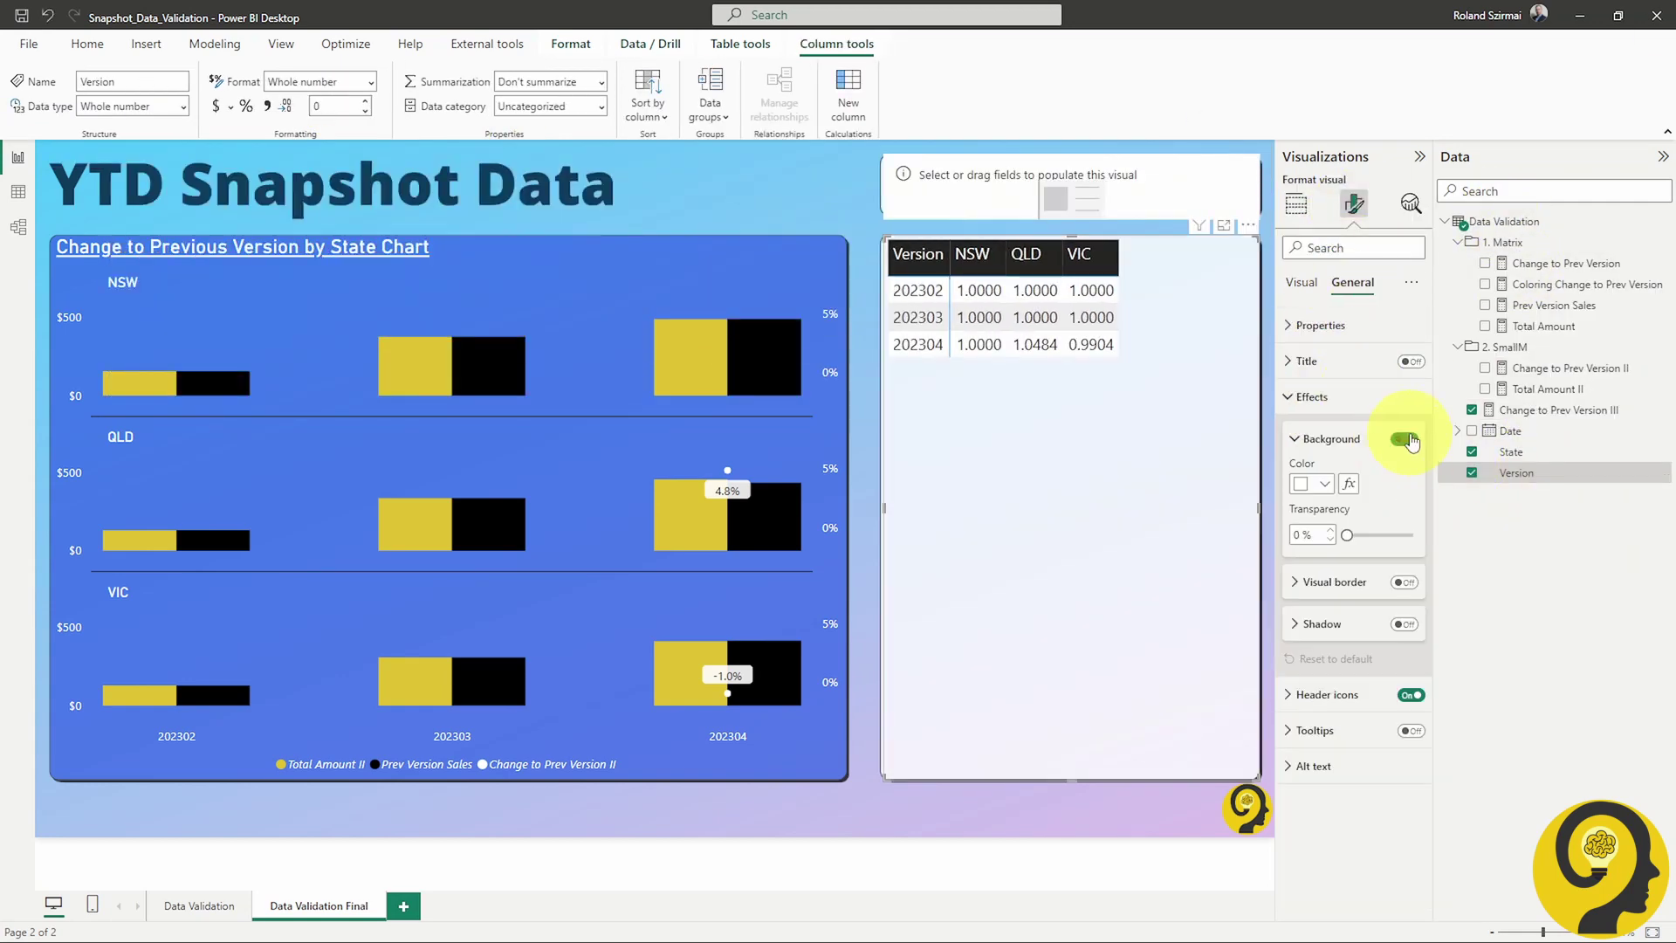
{"action": "left_click", "coordinate": [1362, 365]}
{"action": "key", "text": "BackSpace"}
{"action": "type", "text": "us Version by State"}
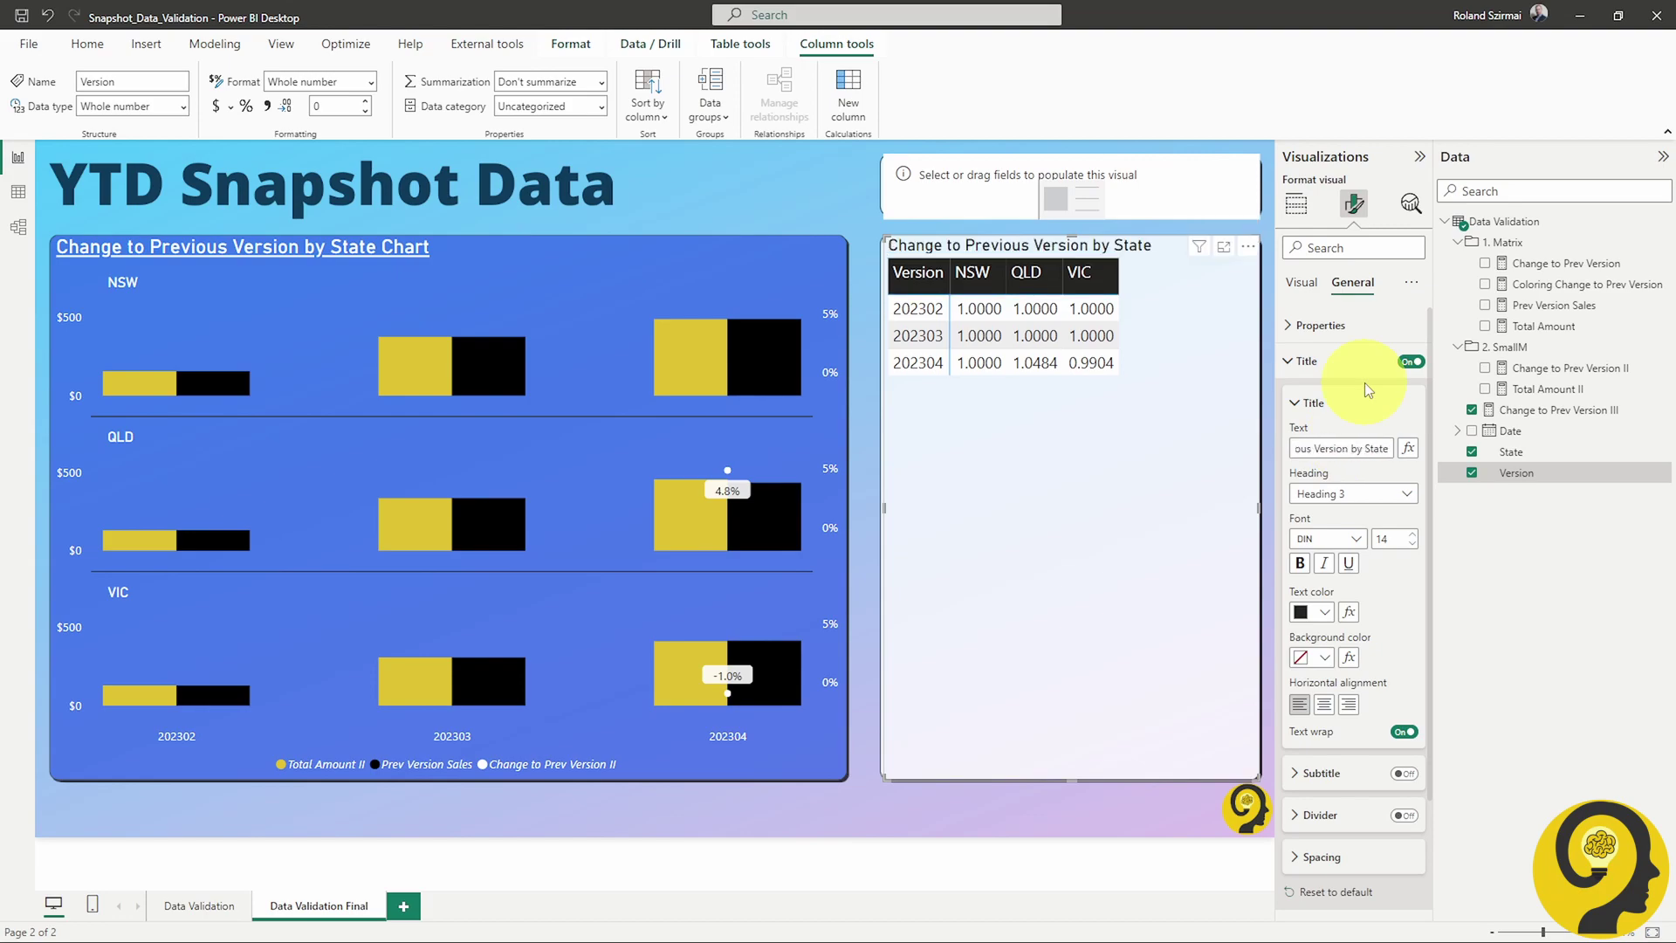
{"action": "left_click", "coordinate": [1298, 206]}
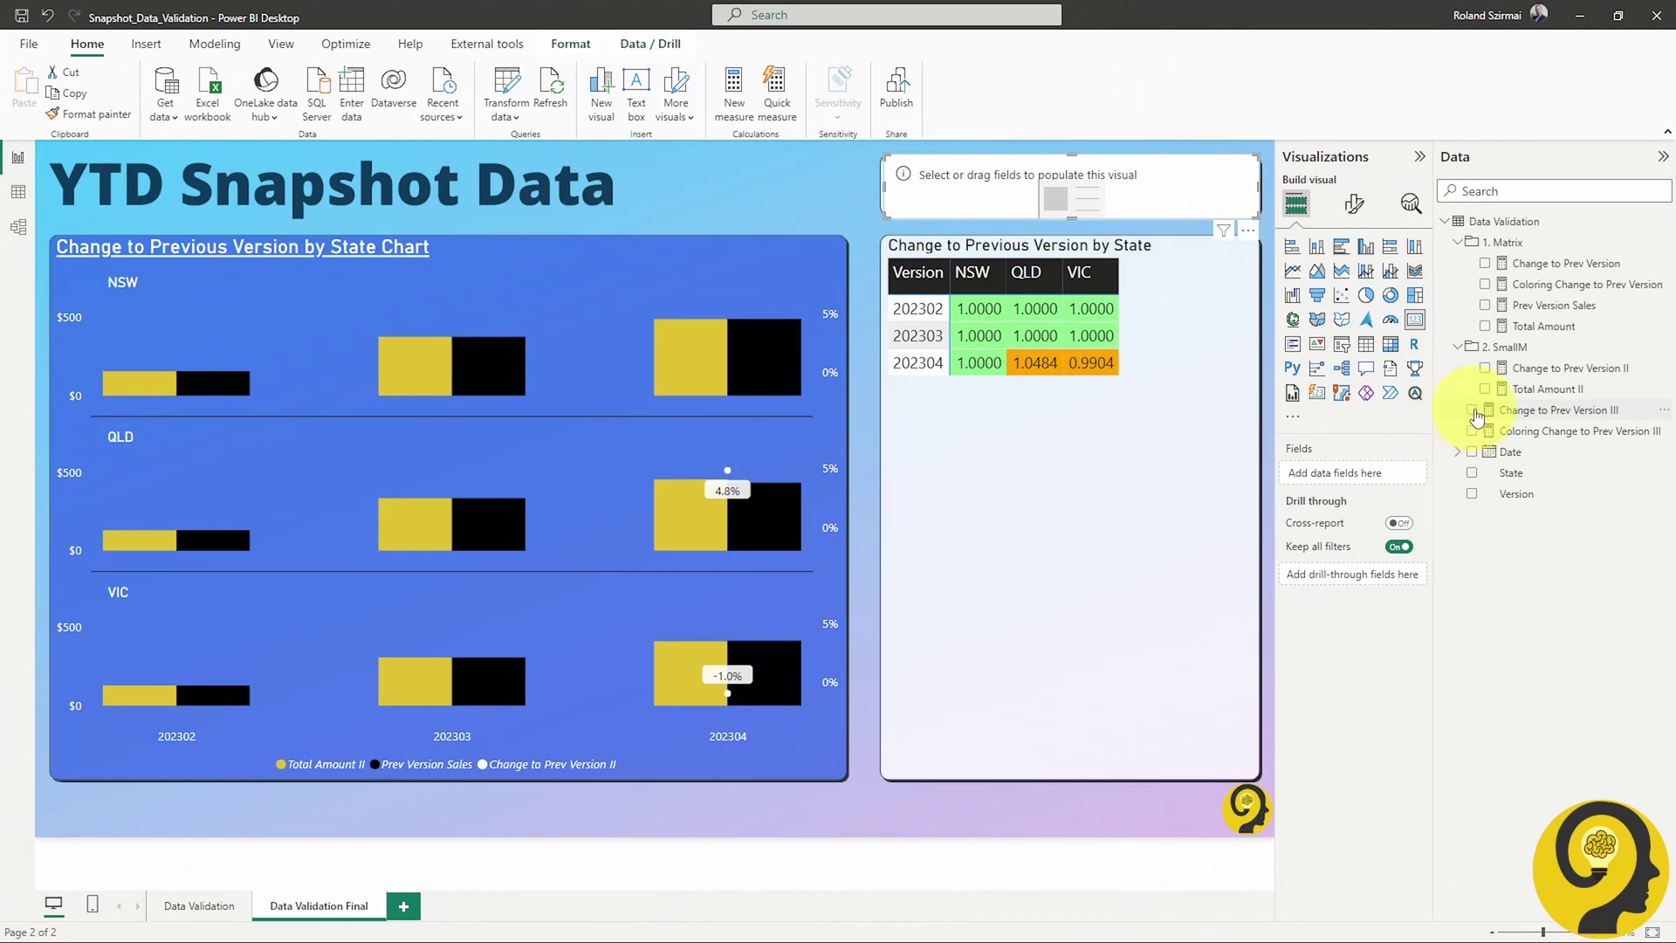
Show the change measure on the card, filtered to Top 1 Version so it reads 1.0127.
{"action": "left_click", "coordinate": [1472, 410]}
{"action": "left_click", "coordinate": [282, 44]}
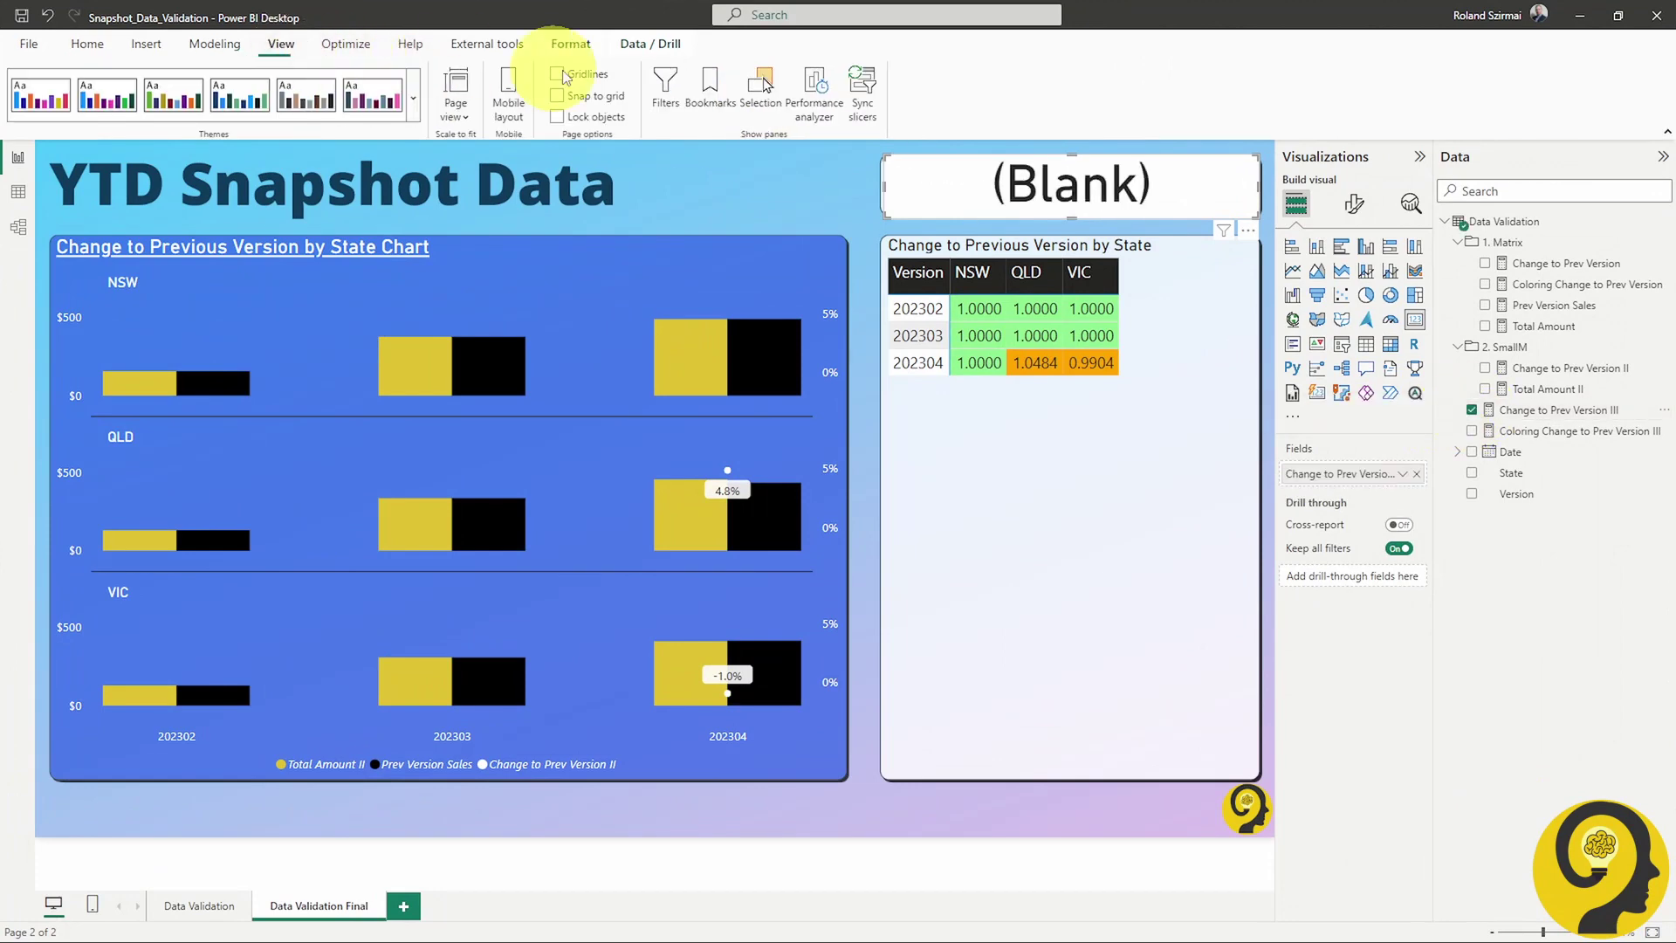
{"action": "left_click", "coordinate": [665, 96]}
{"action": "left_click_drag", "start_coordinate": [1516, 494], "coordinate": [1190, 330]}
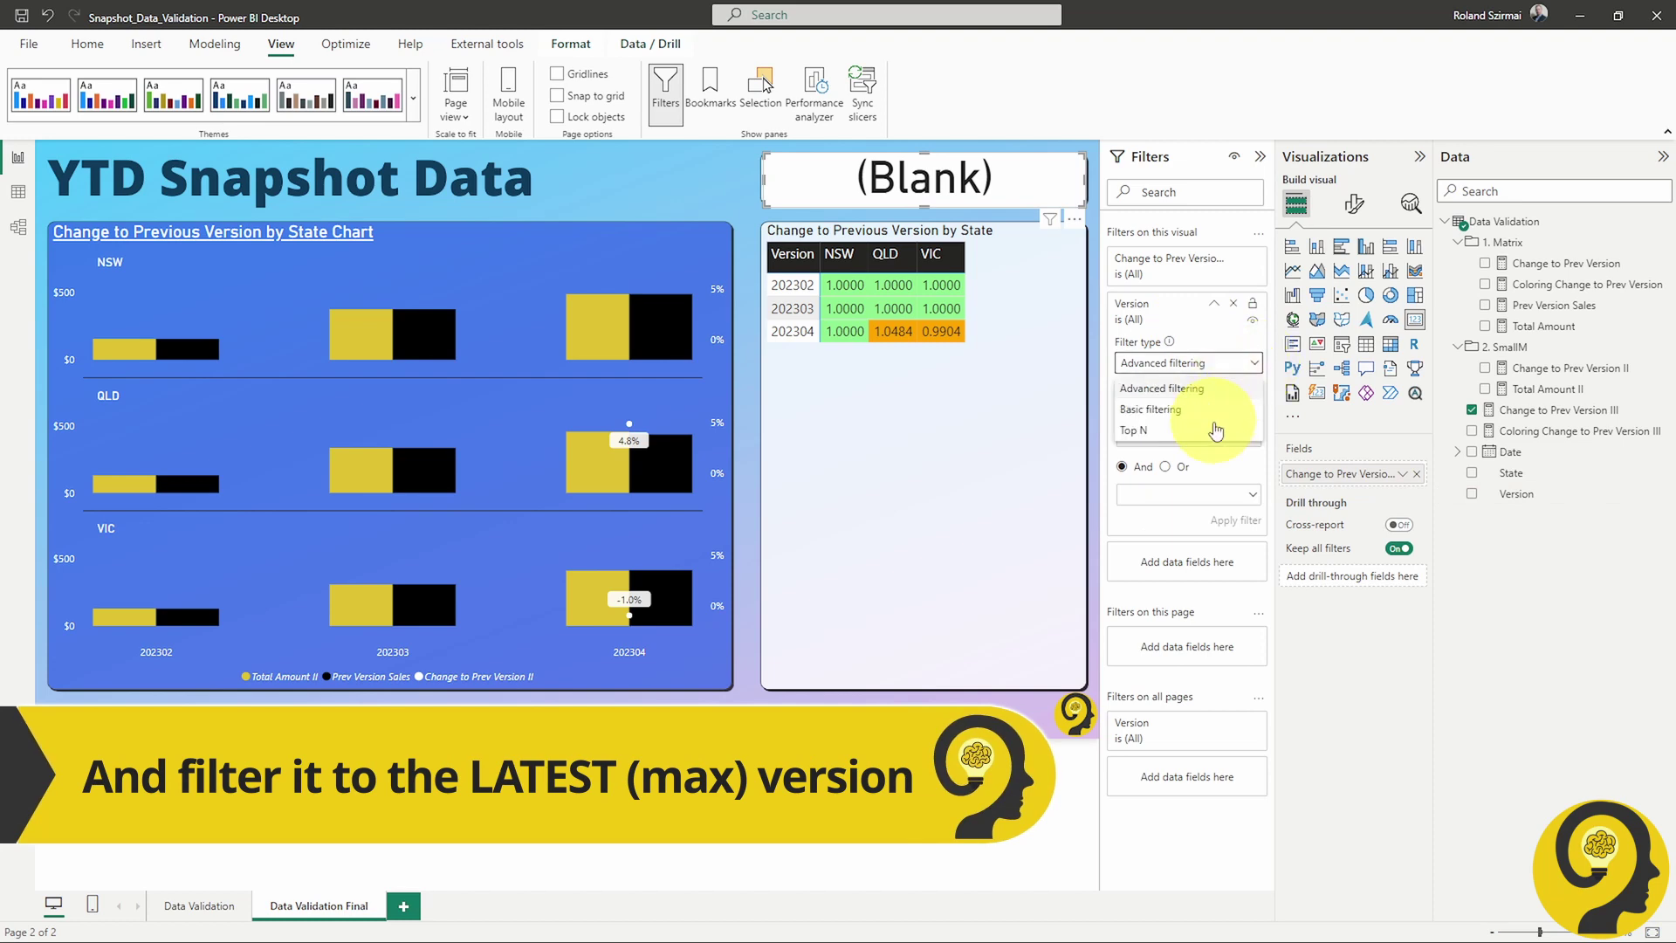
{"action": "left_click", "coordinate": [1216, 429]}
{"action": "left_click_drag", "start_coordinate": [1571, 491], "coordinate": [1189, 454]}
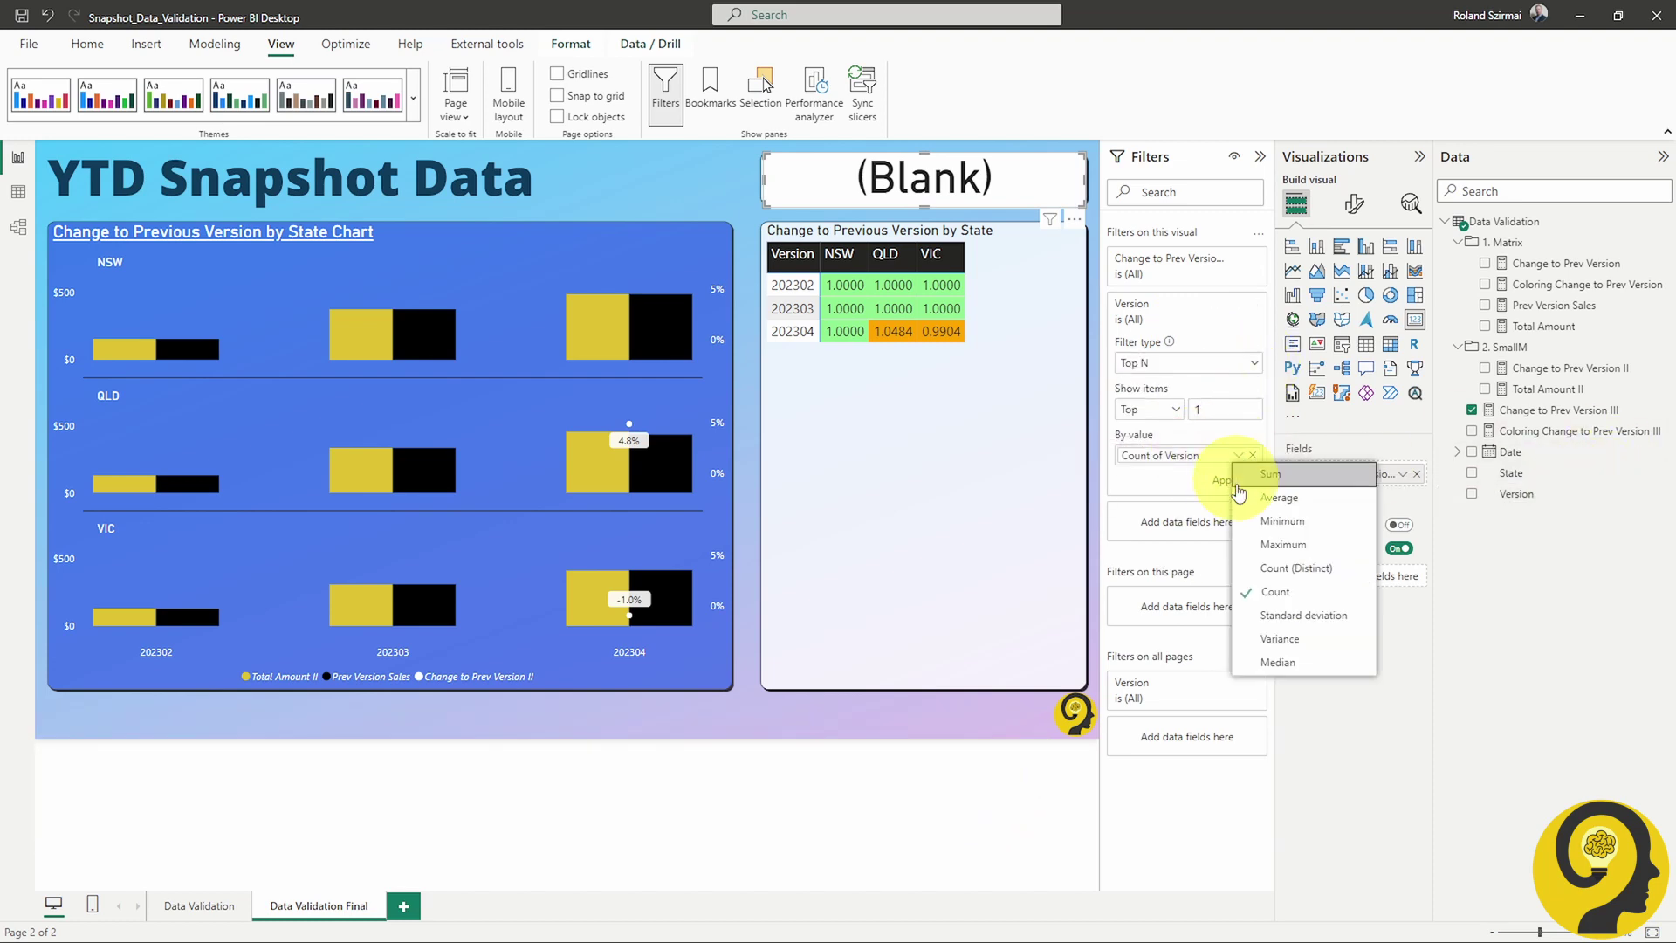
{"action": "left_click", "coordinate": [1248, 485]}
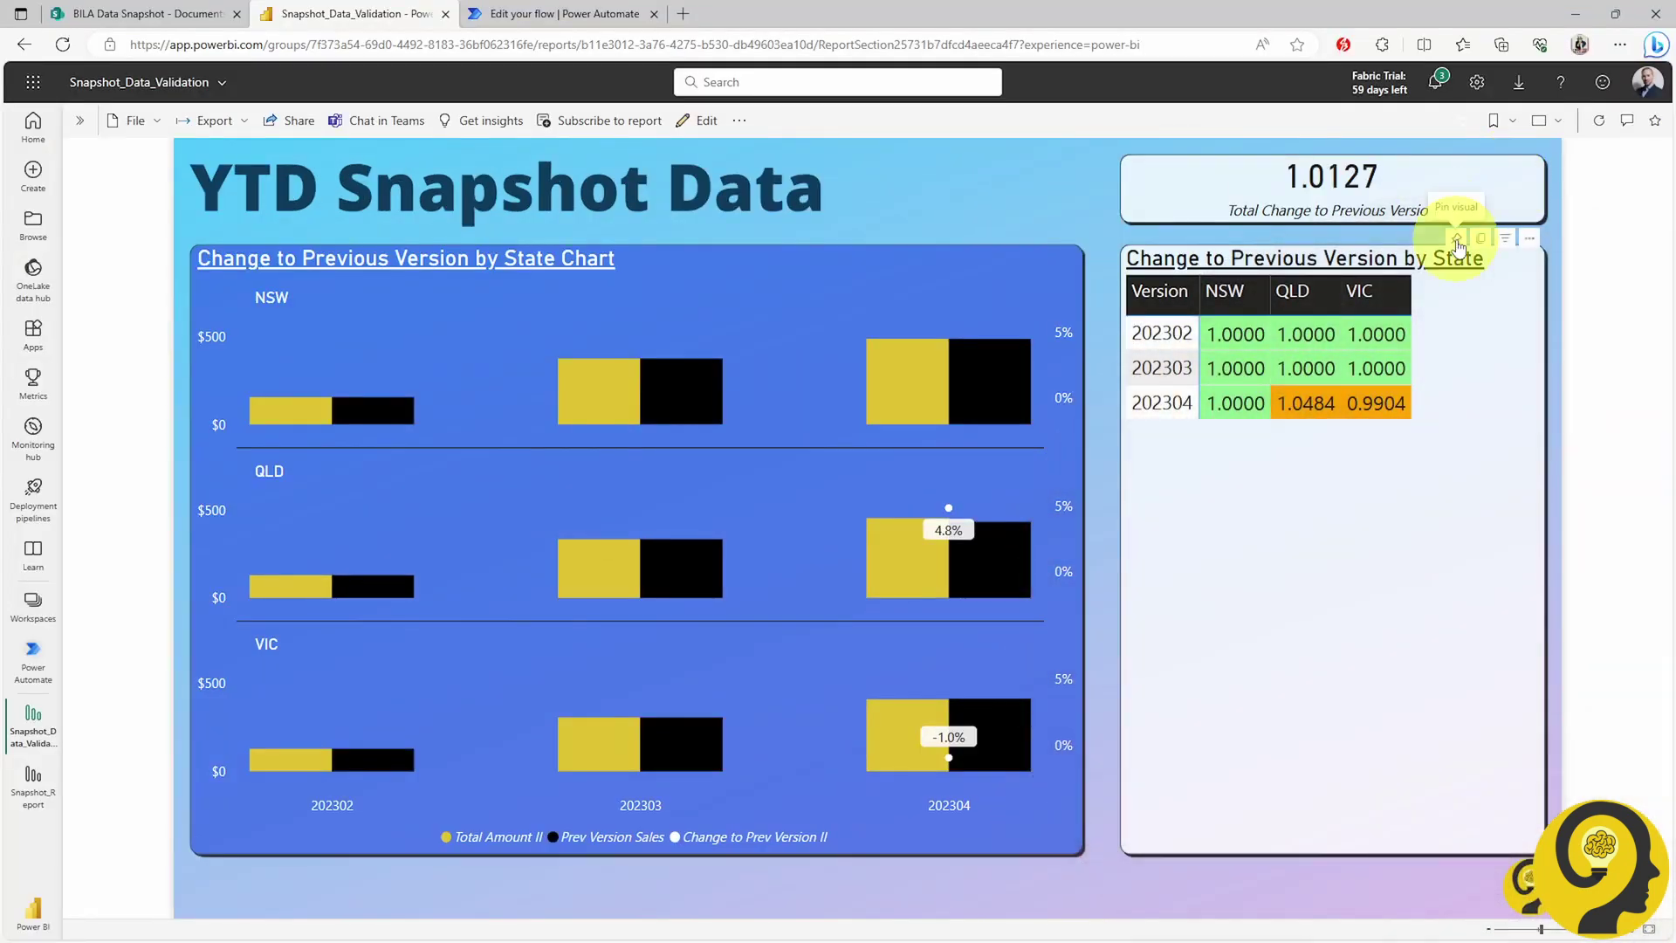
Pin the card to a new dashboard named 'Data Validation' and open it.
{"action": "left_click", "coordinate": [1457, 241]}
{"action": "type", "text": "Data Validation"}
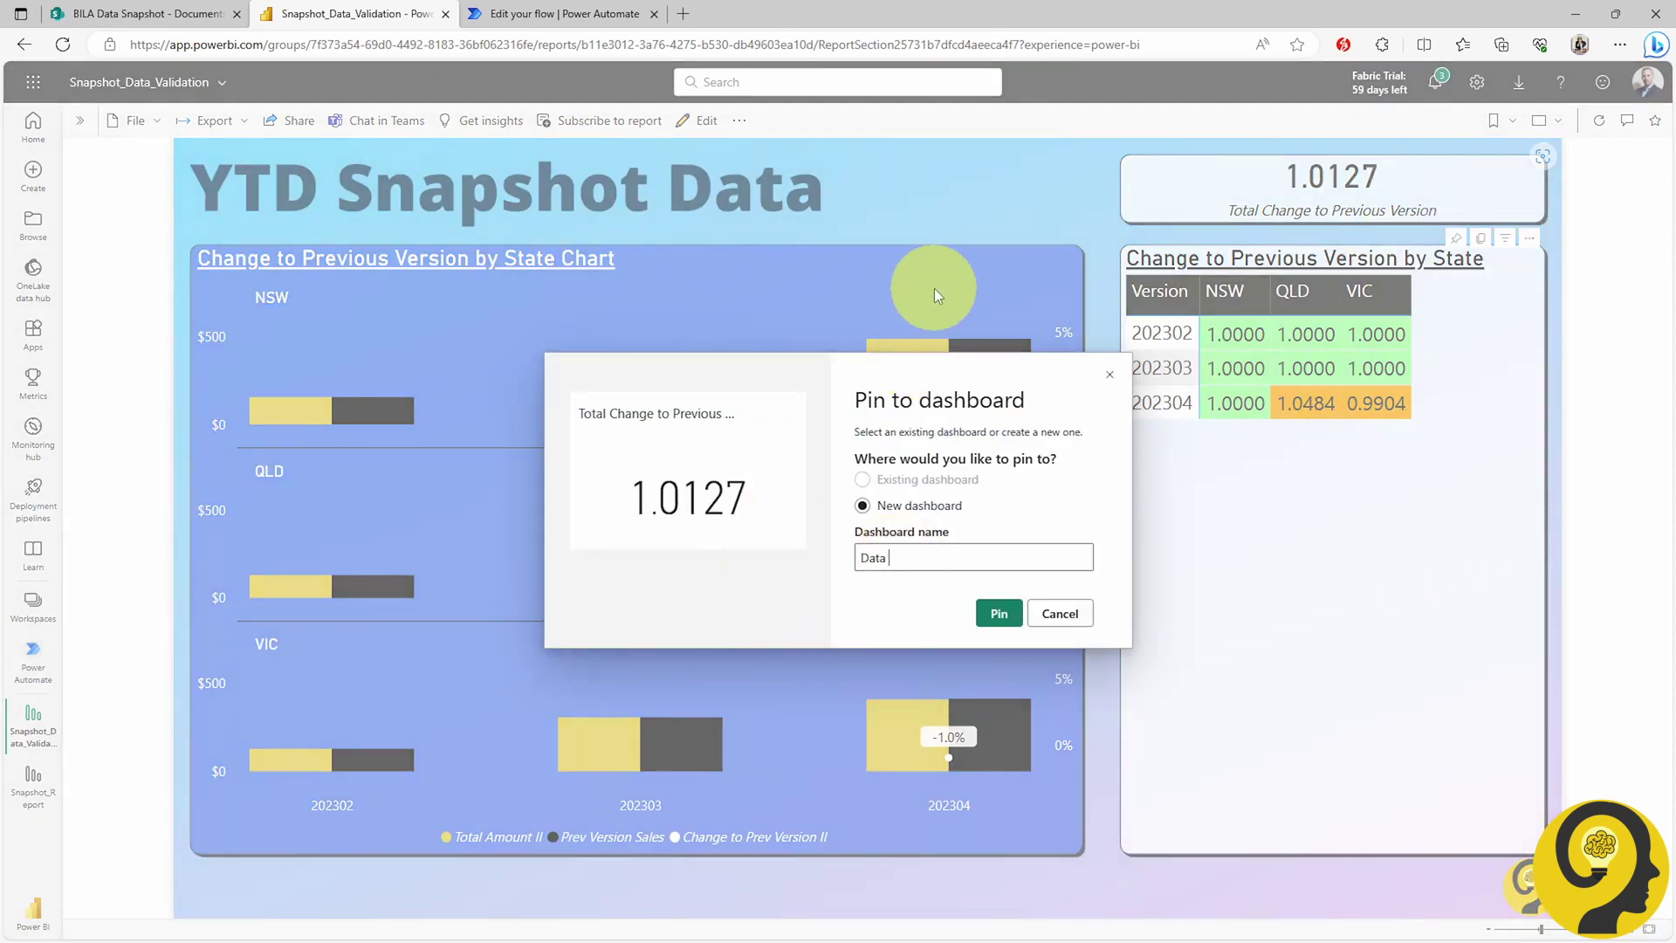
{"action": "left_click", "coordinate": [999, 613]}
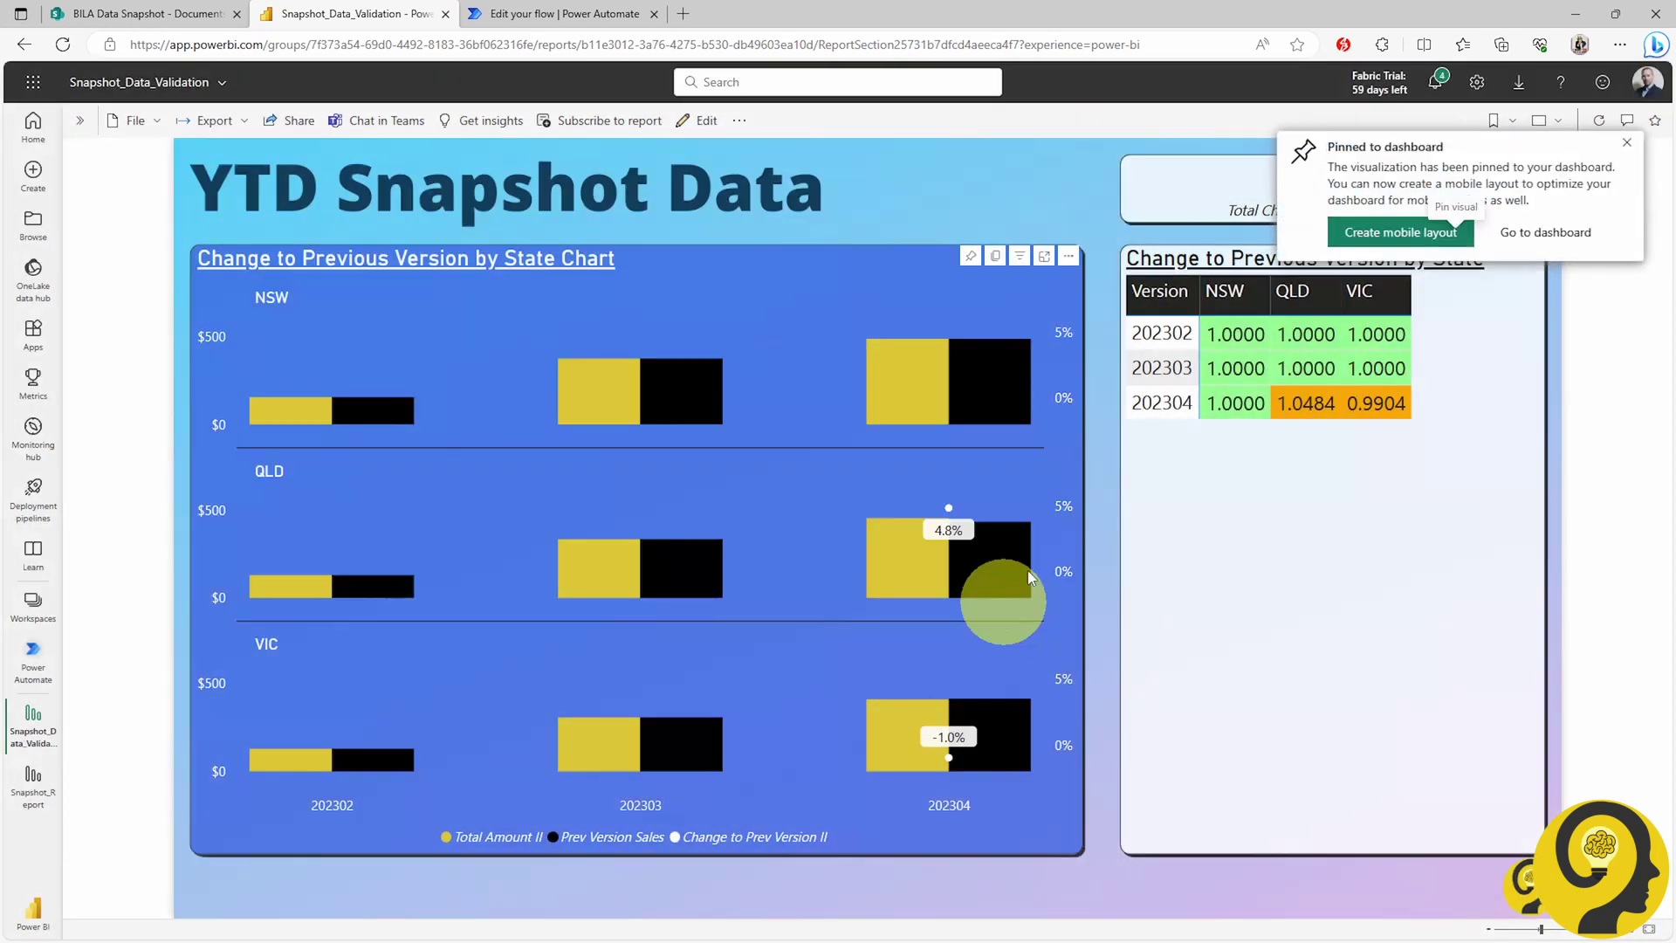
{"action": "left_click", "coordinate": [1567, 234]}
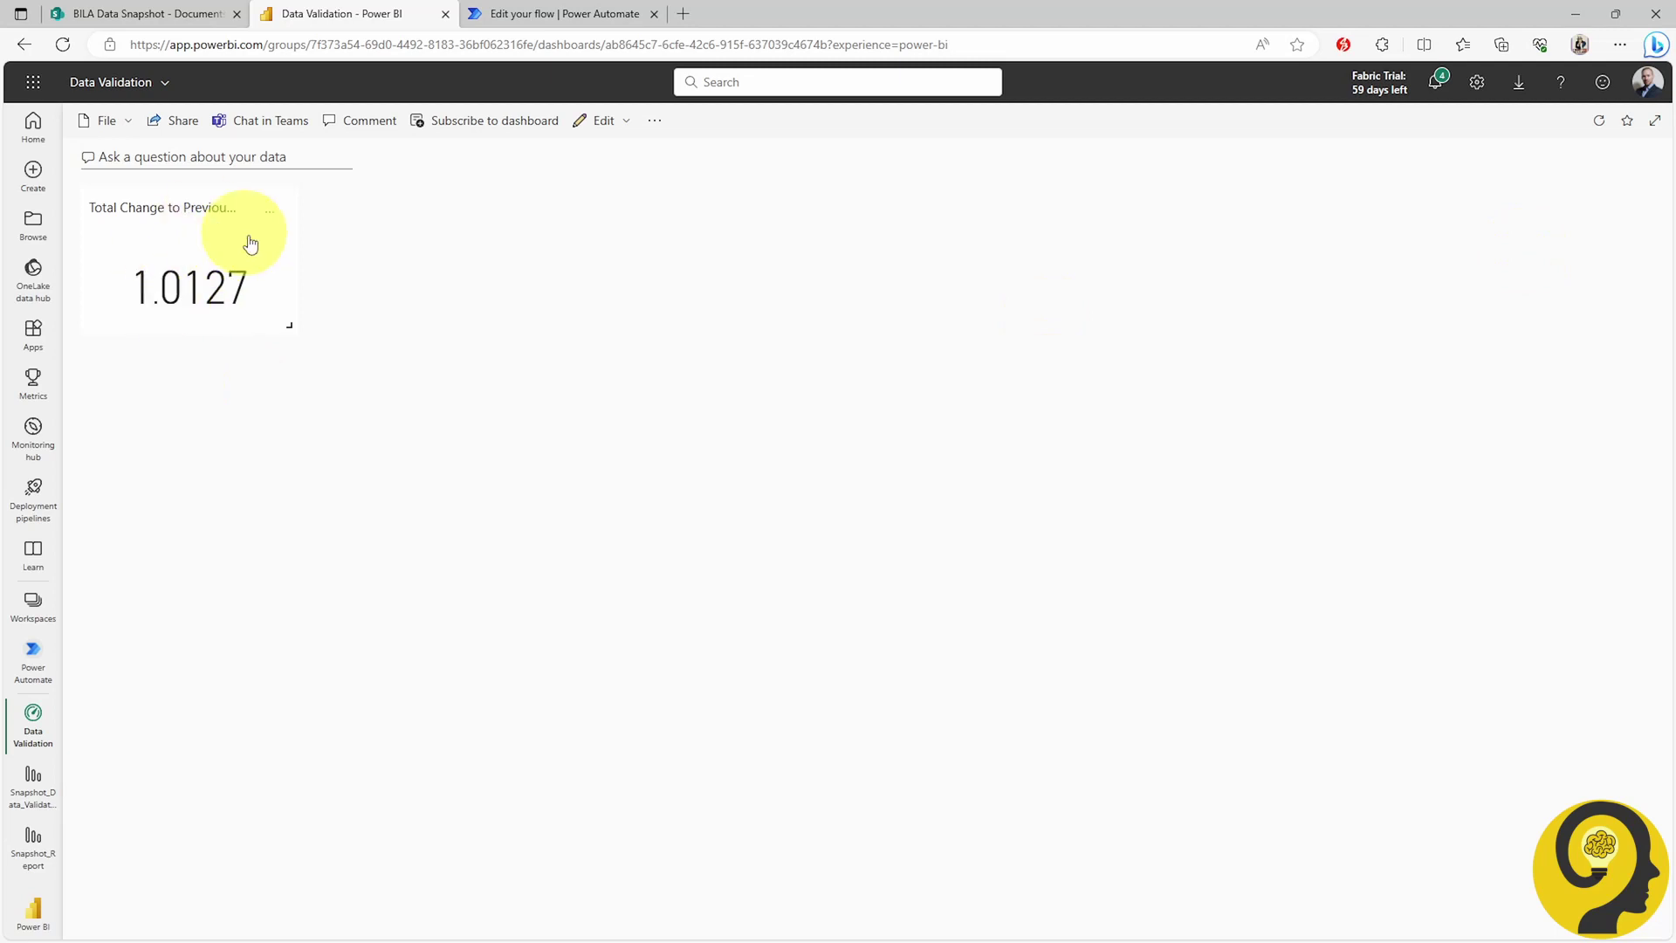
Add tile alerts 'Change Above 1' and 'Change Below 1', both with threshold 1.
{"action": "left_click", "coordinate": [269, 211]}
{"action": "left_click", "coordinate": [336, 389]}
{"action": "left_click", "coordinate": [1475, 162]}
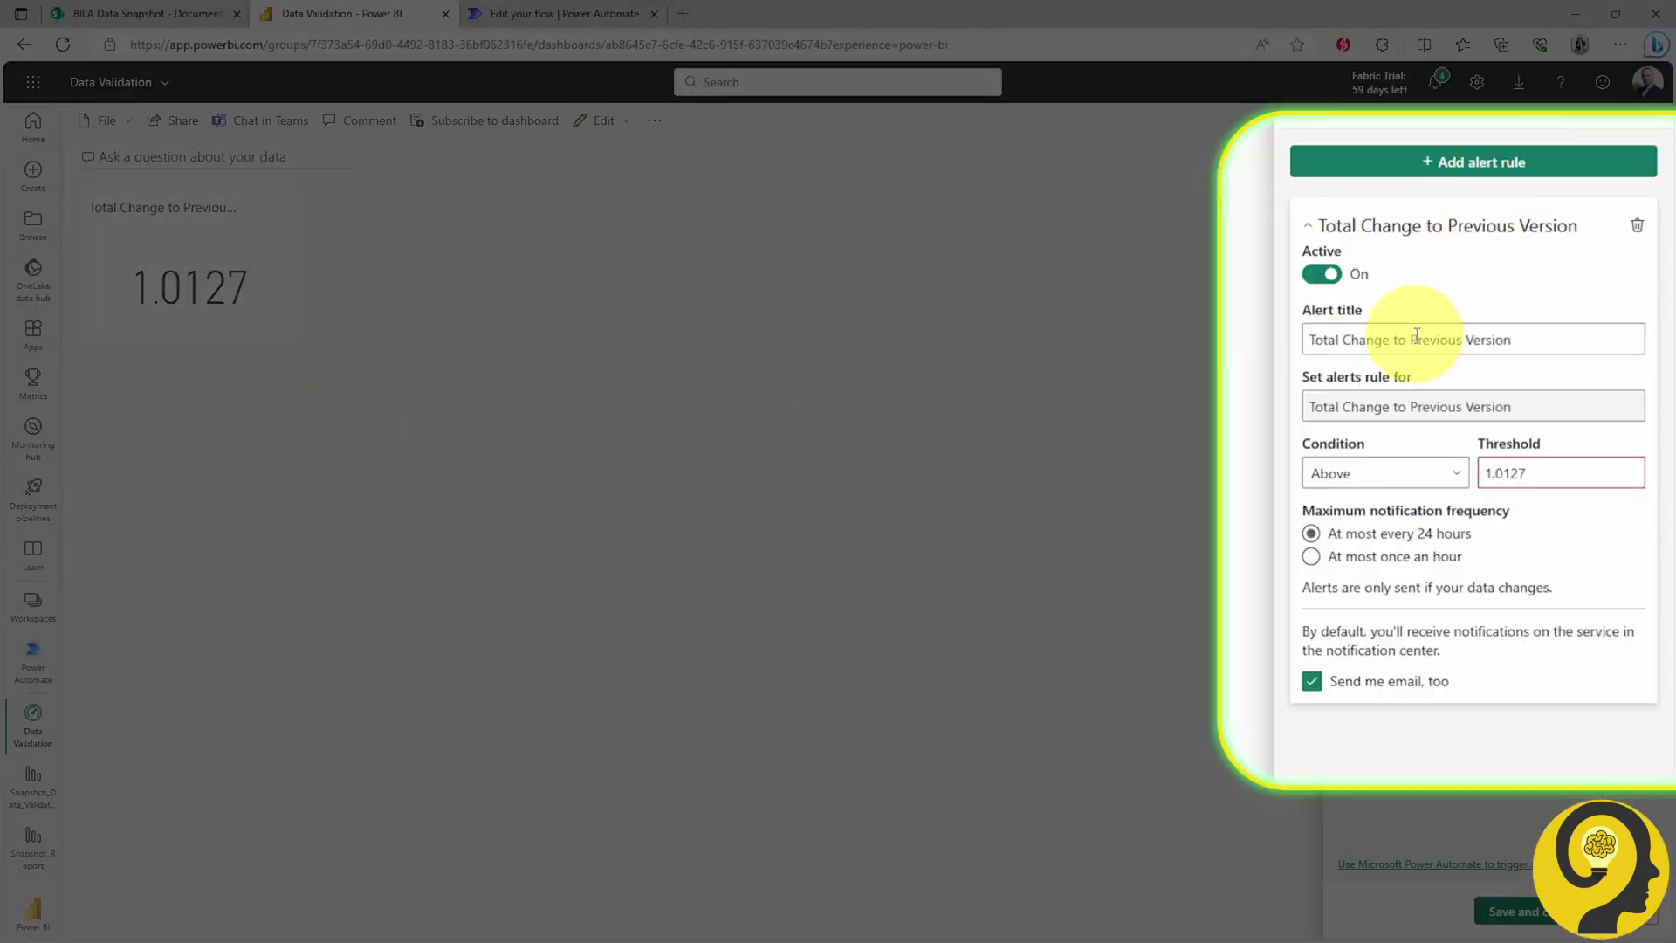
{"action": "type", "text": "1"}
{"action": "left_click", "coordinate": [1552, 472]}
{"action": "key", "text": "BackSpace"}
{"action": "key", "text": "BackSpace"}
{"action": "key", "text": "BackSpace"}
{"action": "key", "text": "BackSpace"}
{"action": "key", "text": "BackSpace"}
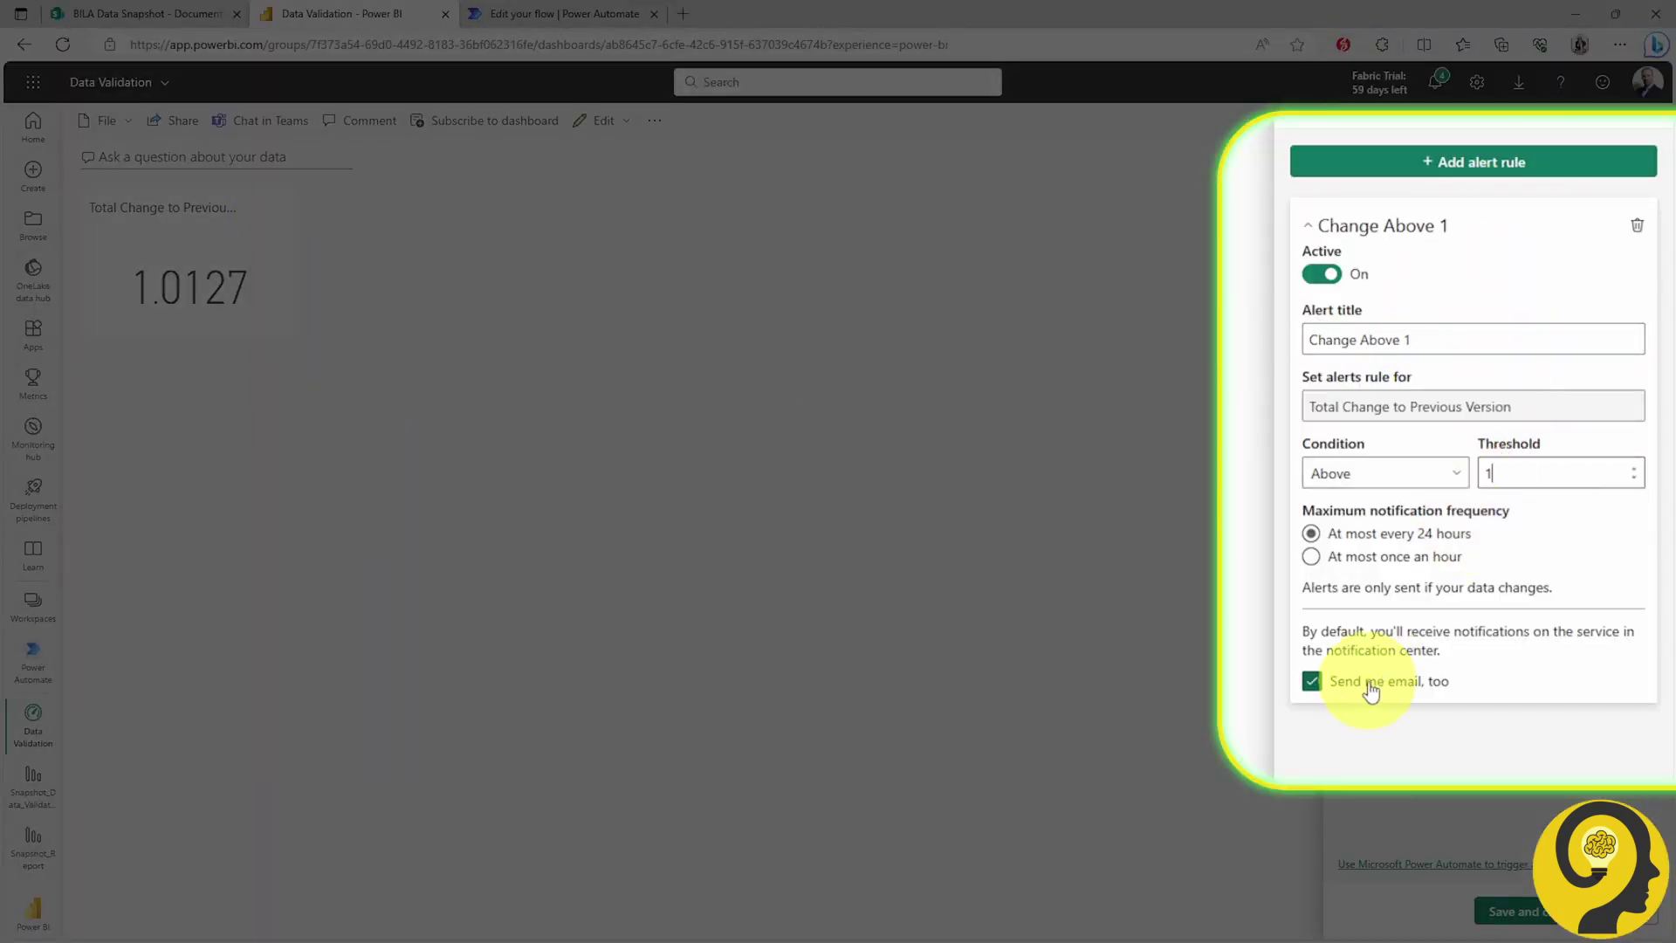
{"action": "left_click", "coordinate": [1423, 160]}
{"action": "type", "text": "Change Below 1"}
{"action": "left_click", "coordinate": [1422, 473]}
{"action": "left_click", "coordinate": [1331, 528]}
{"action": "left_click", "coordinate": [1553, 473]}
{"action": "key", "text": "BackSpace"}
{"action": "key", "text": "BackSpace"}
{"action": "key", "text": "BackSpace"}
{"action": "key", "text": "BackSpace"}
{"action": "key", "text": "BackSpace"}
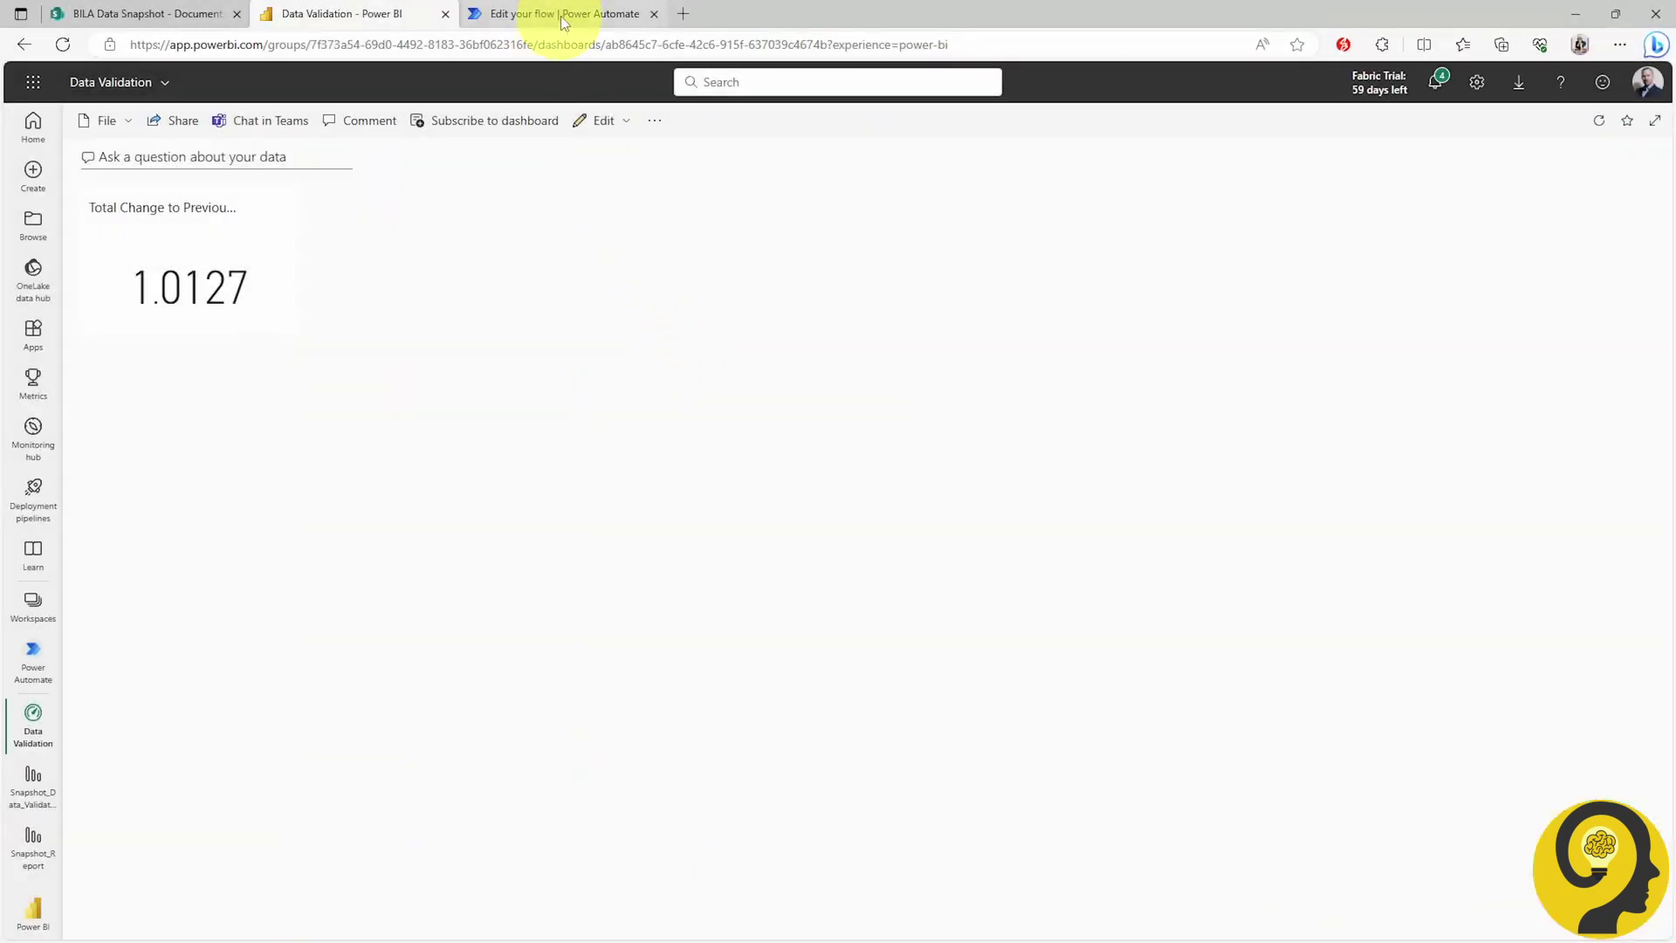
Add a Power BI 'Refresh a dataset' action after the Create file step.
{"action": "left_click", "coordinate": [553, 14]}
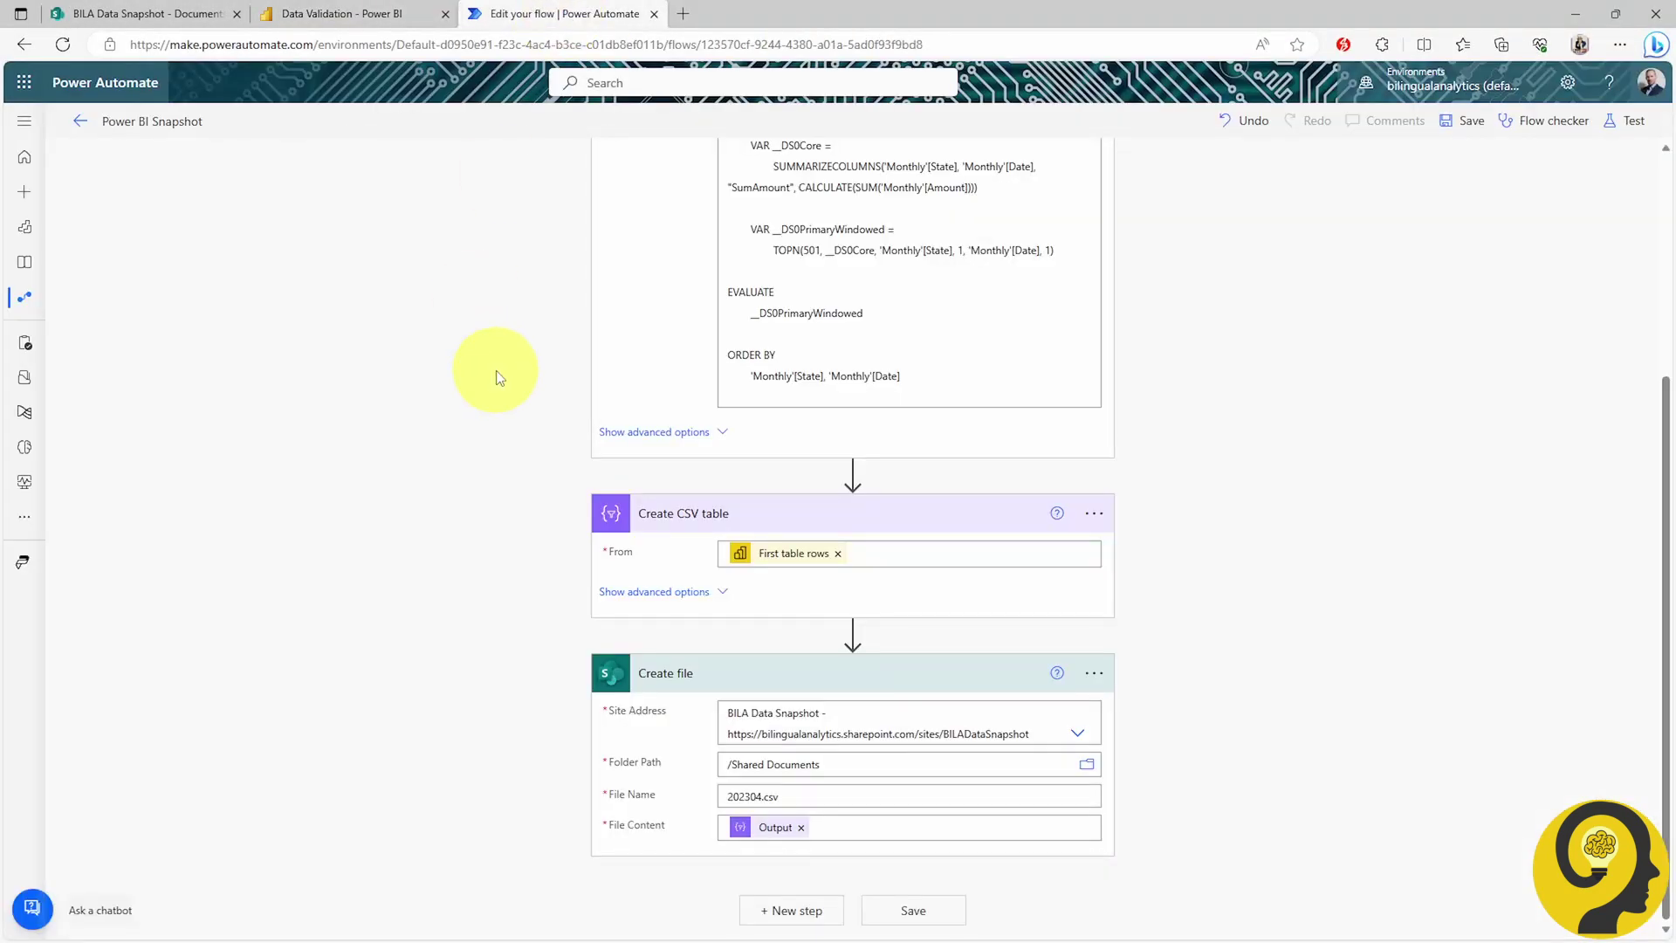
{"action": "scroll", "coordinate": [496, 370], "scroll_direction": "up", "scroll_amount": 4}
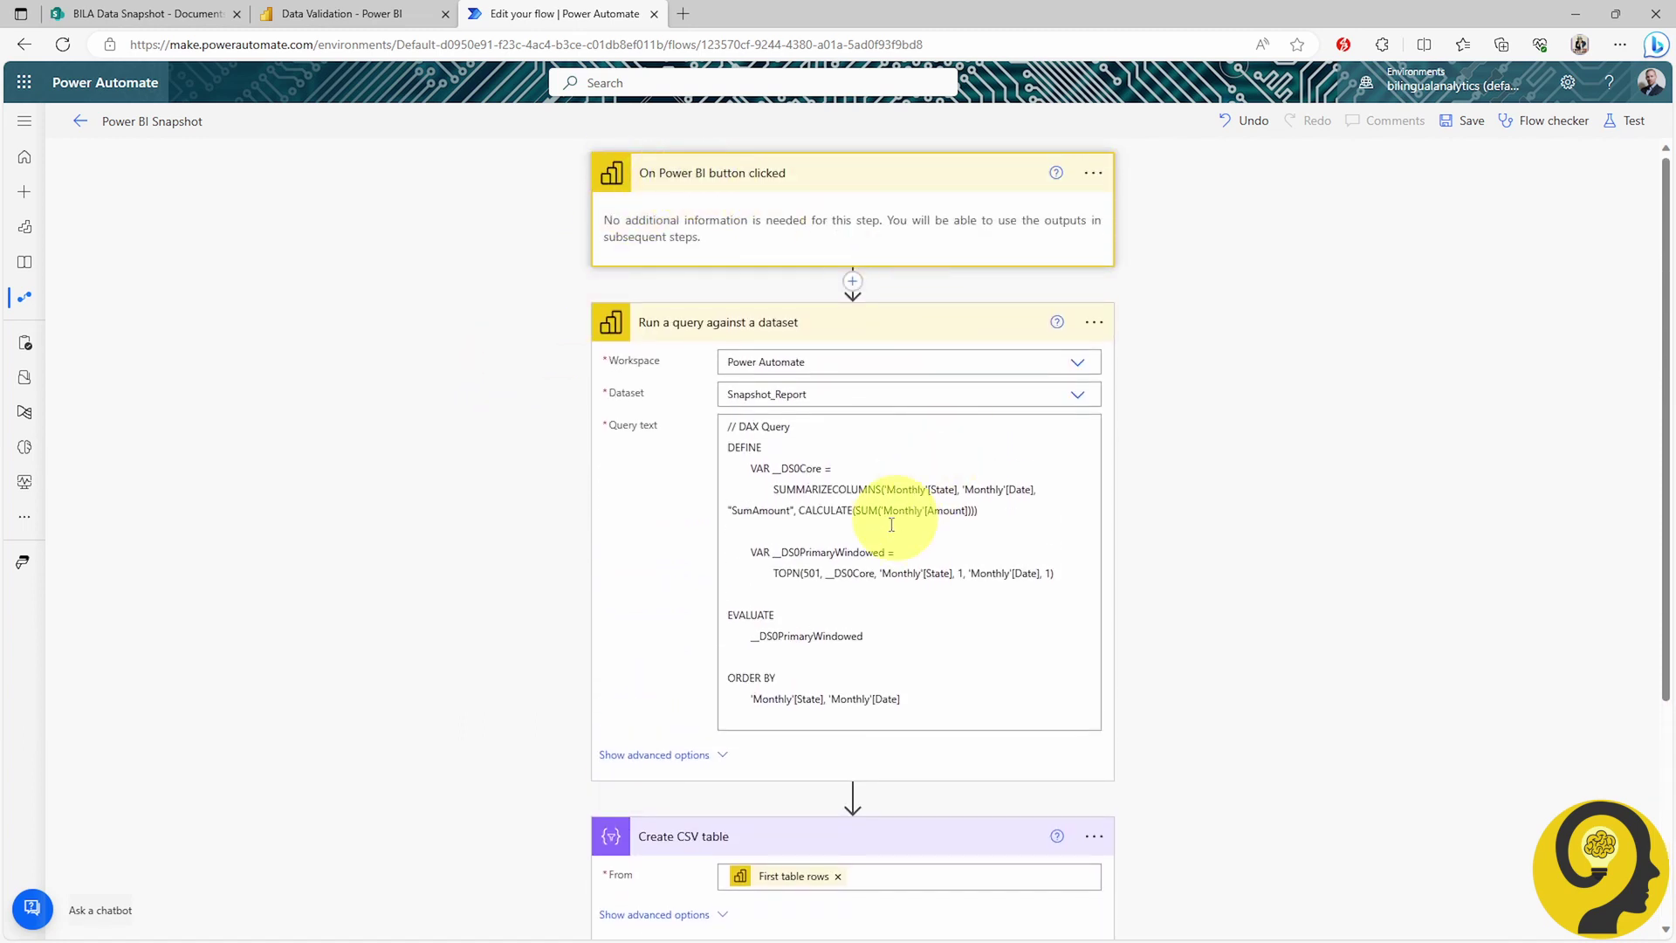
{"action": "scroll", "coordinate": [869, 560], "scroll_direction": "down", "scroll_amount": 2}
{"action": "scroll", "coordinate": [869, 560], "scroll_direction": "down", "scroll_amount": 1}
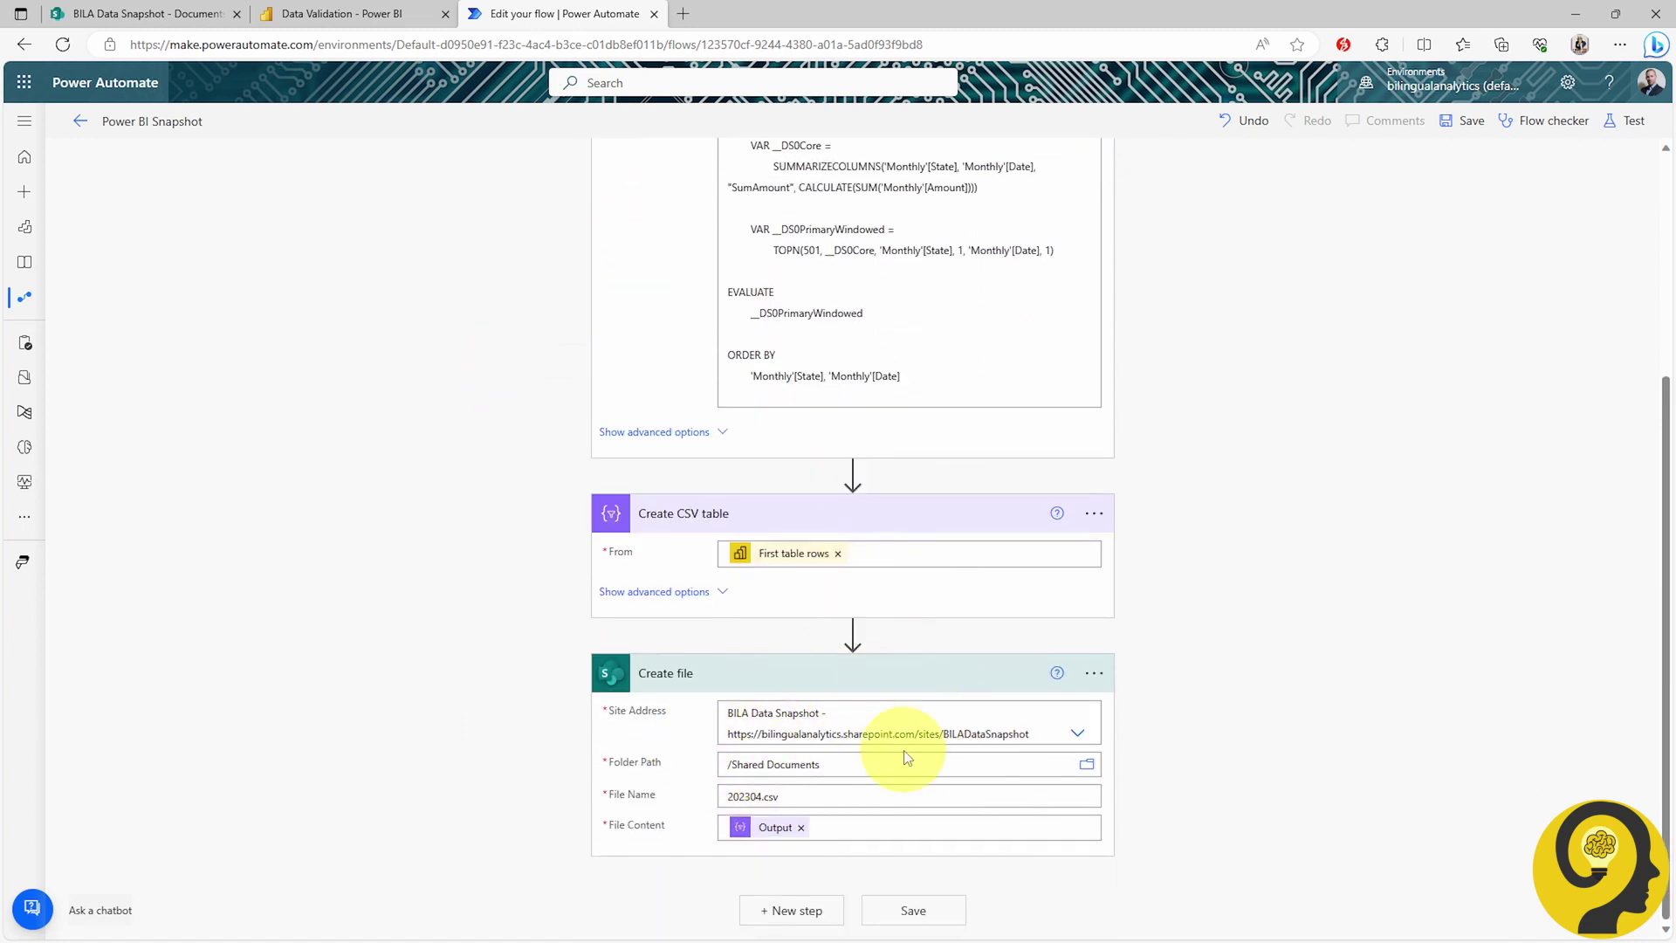
{"action": "left_click", "coordinate": [797, 909]}
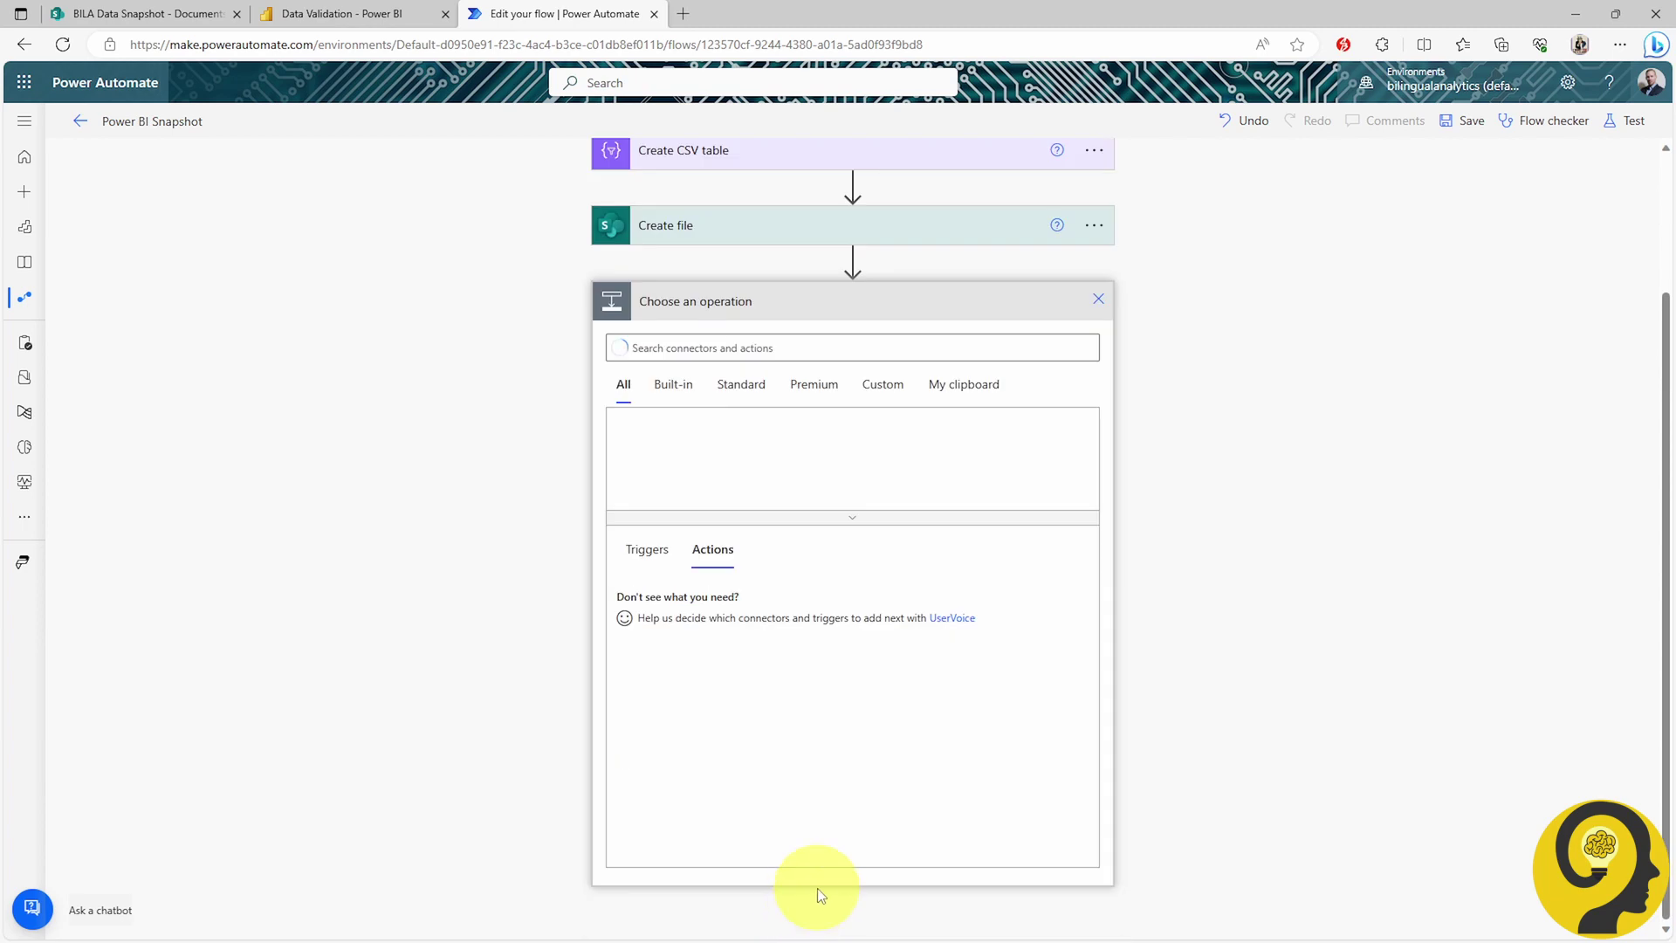
{"action": "type", "text": "power bi"}
{"action": "left_click", "coordinate": [646, 441]}
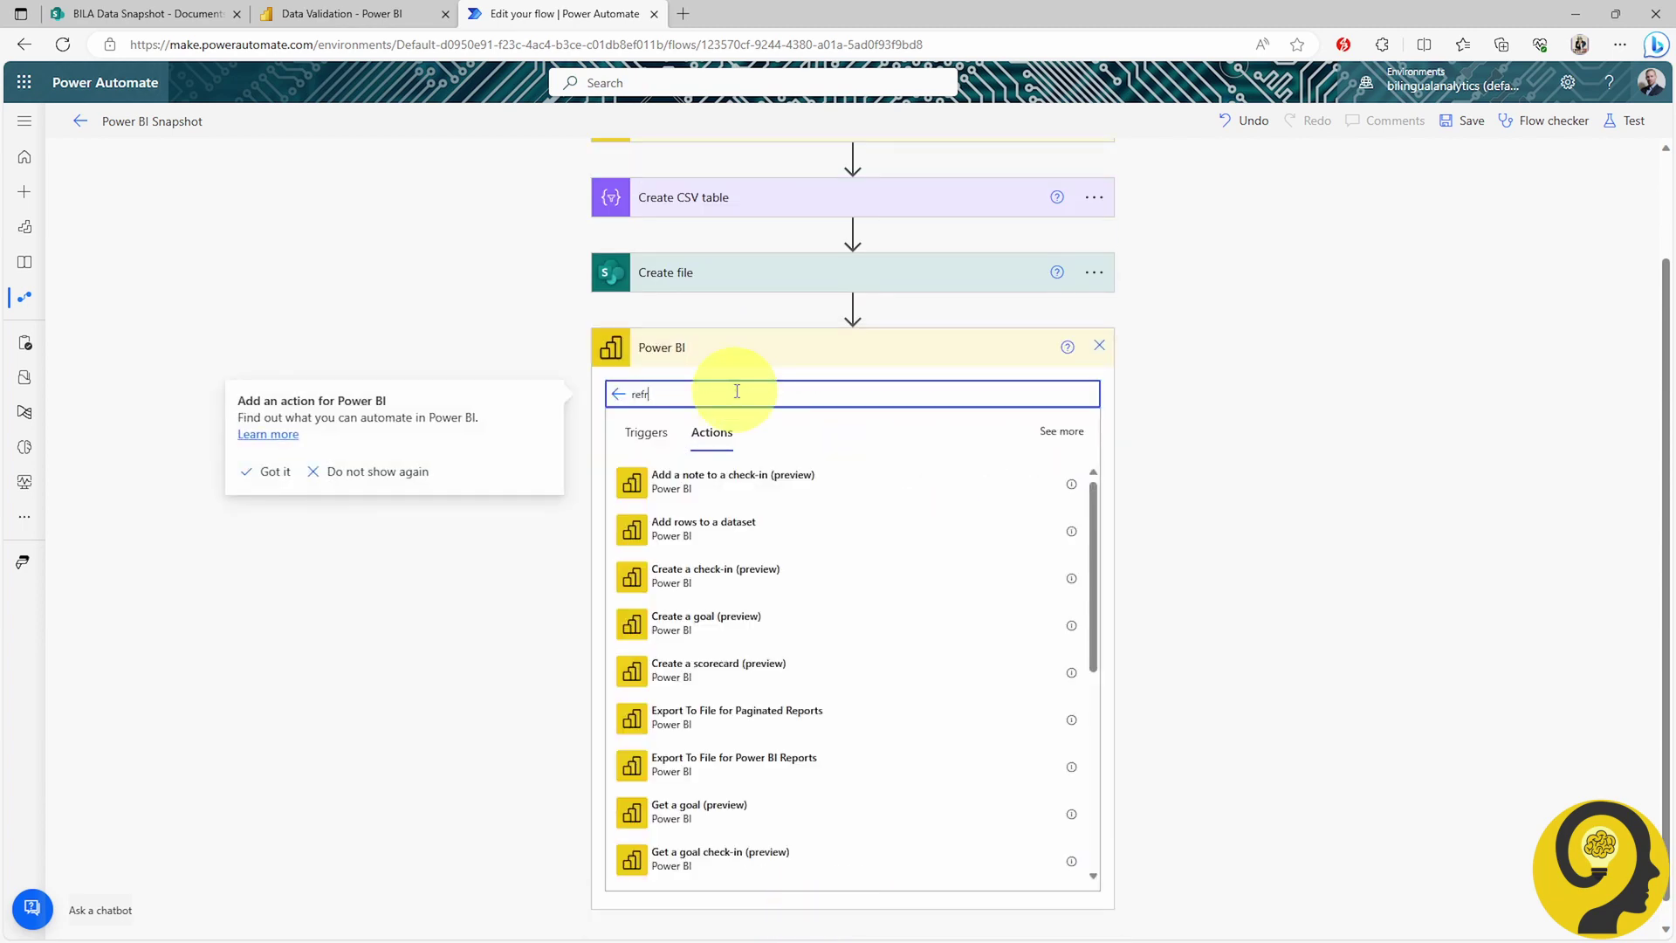
{"action": "left_click", "coordinate": [728, 480]}
Point the refresh at the Power Automate workspace and the Snapshot_Data_Validation dataset.
{"action": "left_click", "coordinate": [1089, 515]}
{"action": "scroll", "coordinate": [907, 677], "scroll_direction": "down", "scroll_amount": 10}
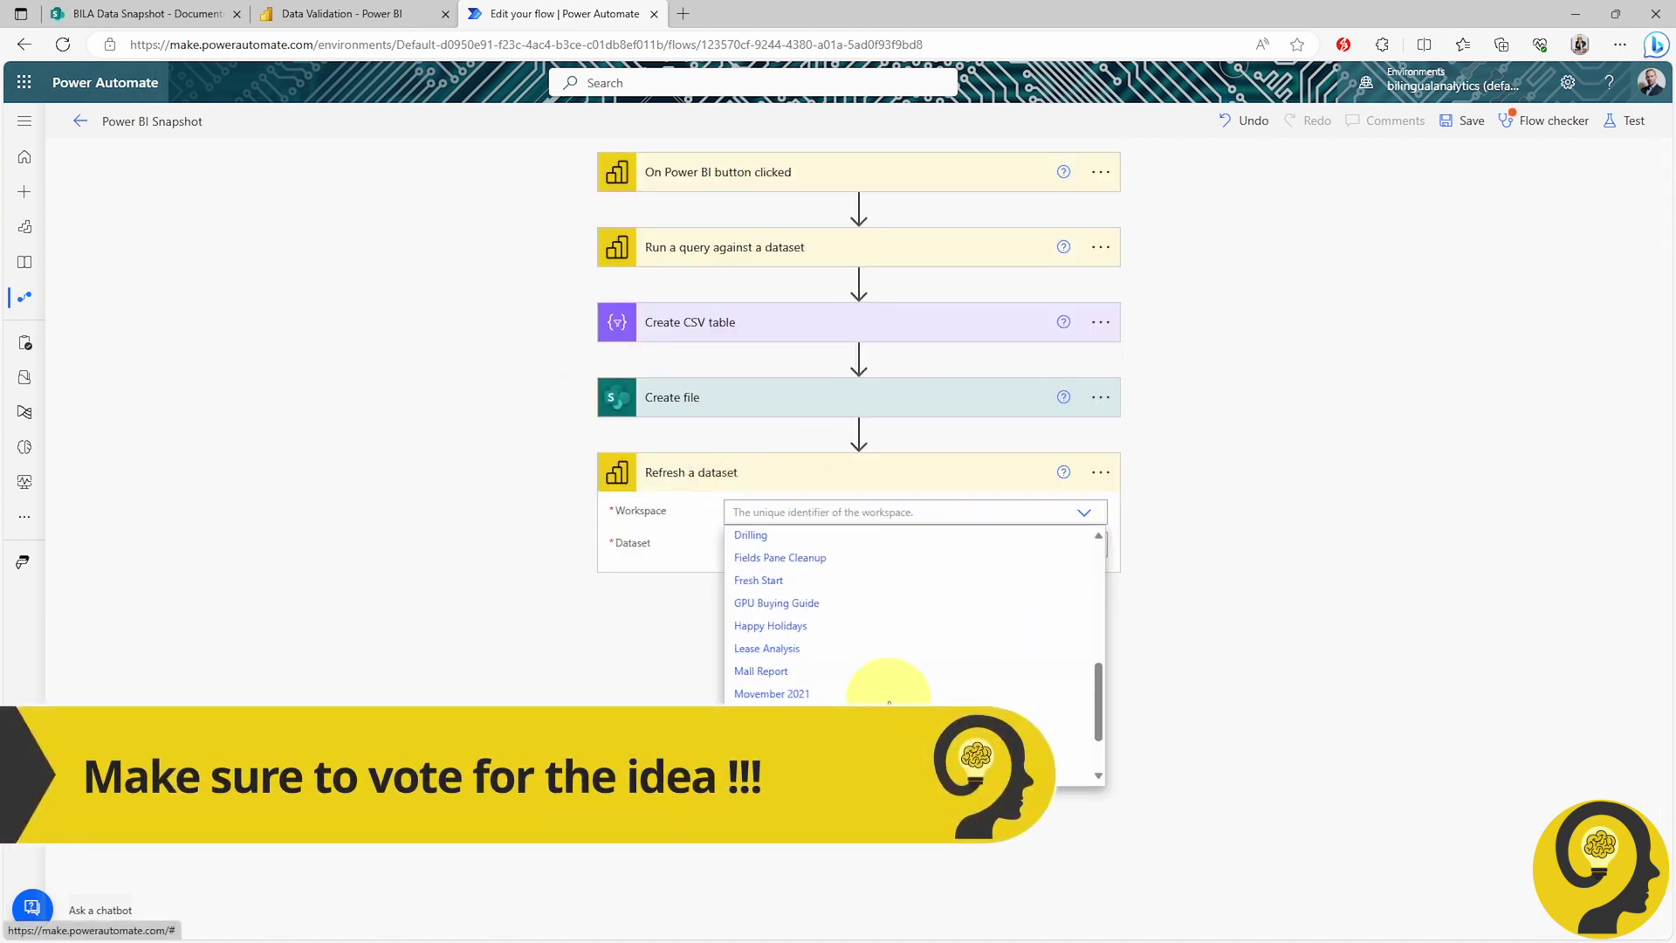
{"action": "left_click", "coordinate": [828, 684]}
{"action": "left_click", "coordinate": [1087, 548]}
{"action": "left_click", "coordinate": [864, 594]}
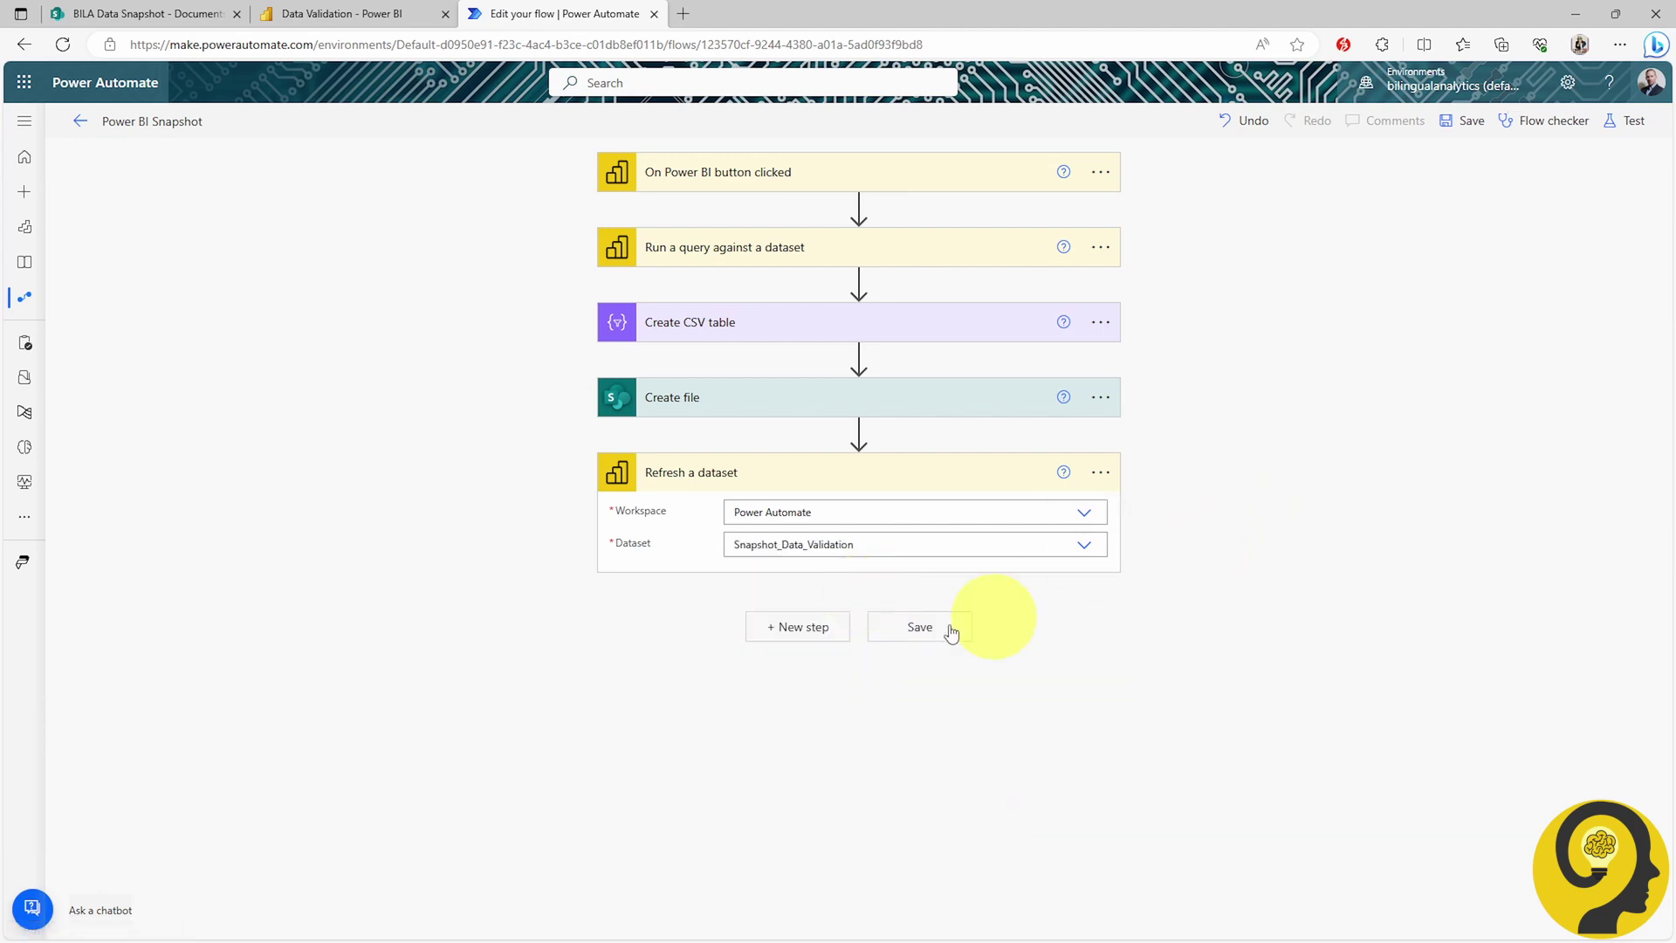
Add a 5-minute Delay after the dataset refresh and save the flow.
{"action": "left_click", "coordinate": [820, 632]}
{"action": "type", "text": "delay"}
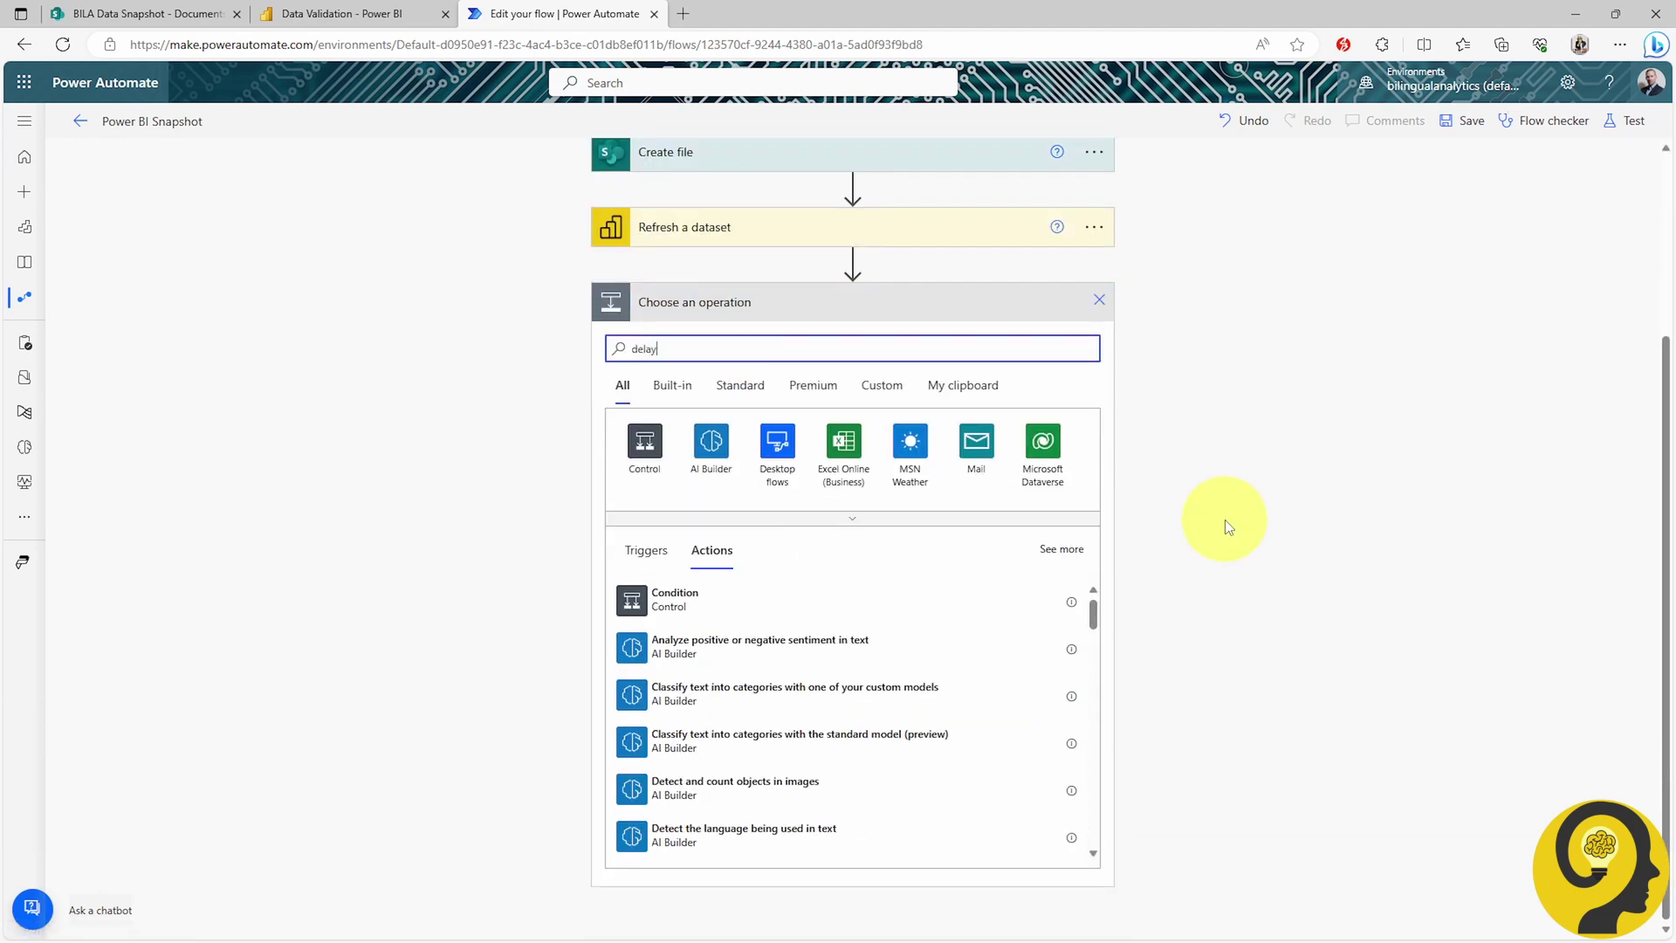
{"action": "left_click", "coordinate": [730, 606]}
{"action": "left_click", "coordinate": [816, 584]}
{"action": "type", "text": "5"}
{"action": "left_click", "coordinate": [1212, 545]}
{"action": "left_click", "coordinate": [926, 700]}
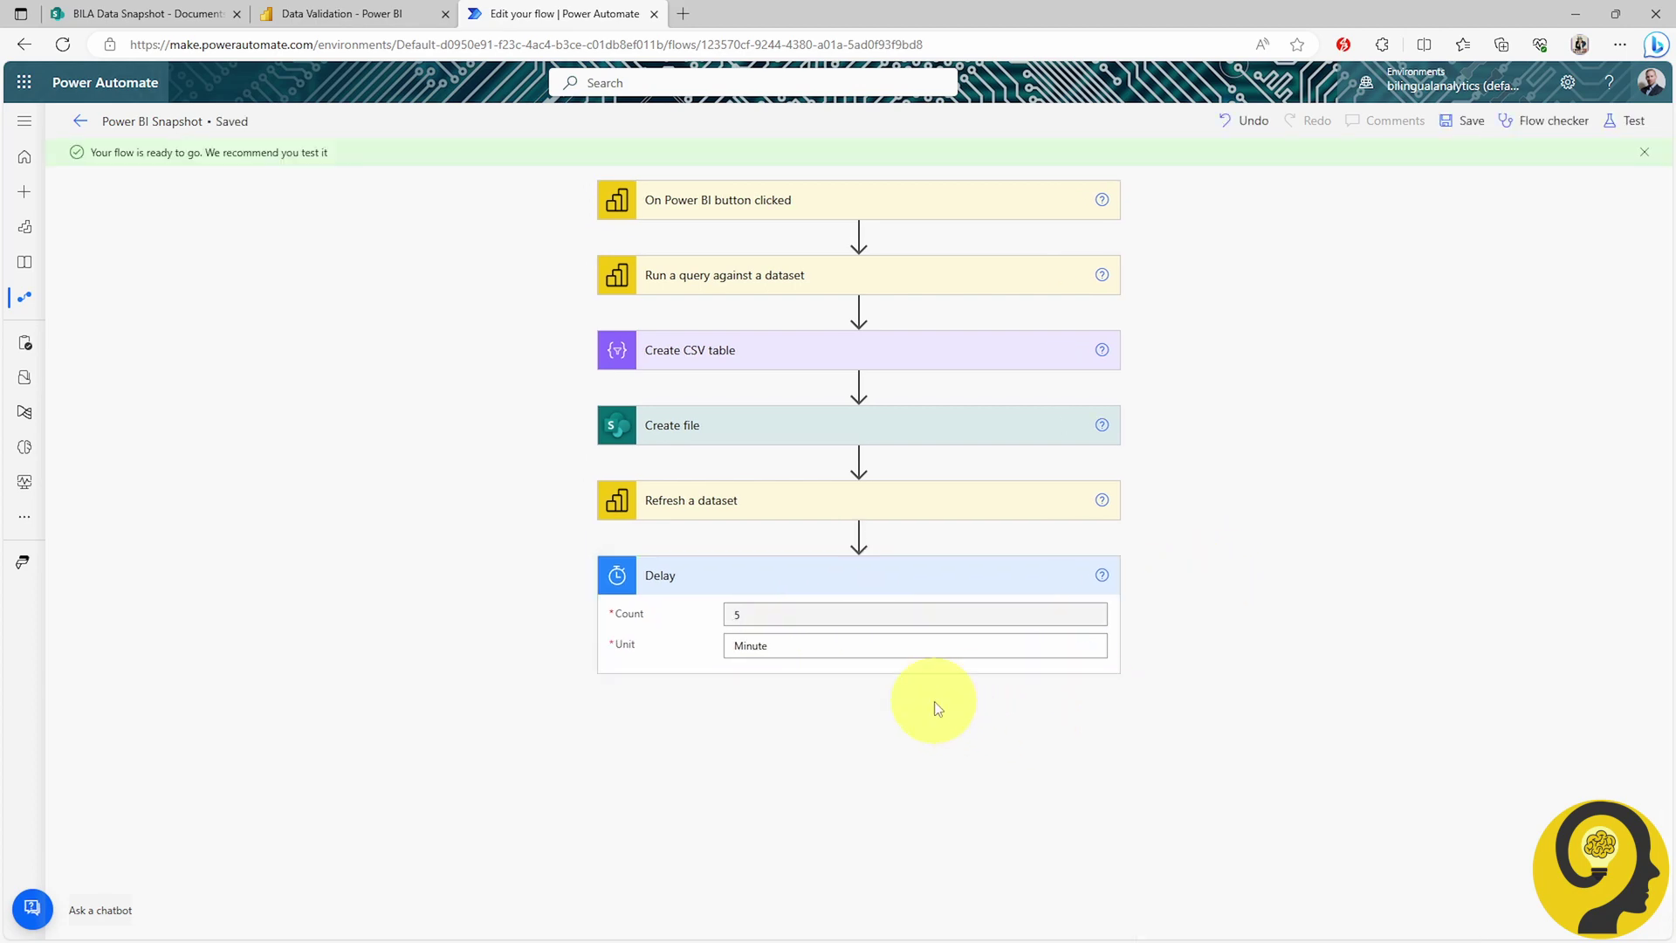
Start a new step after the Delay using the Power BI connector.
{"action": "left_click", "coordinate": [811, 733]}
{"action": "type", "text": "power bi"}
{"action": "left_click", "coordinate": [646, 439]}
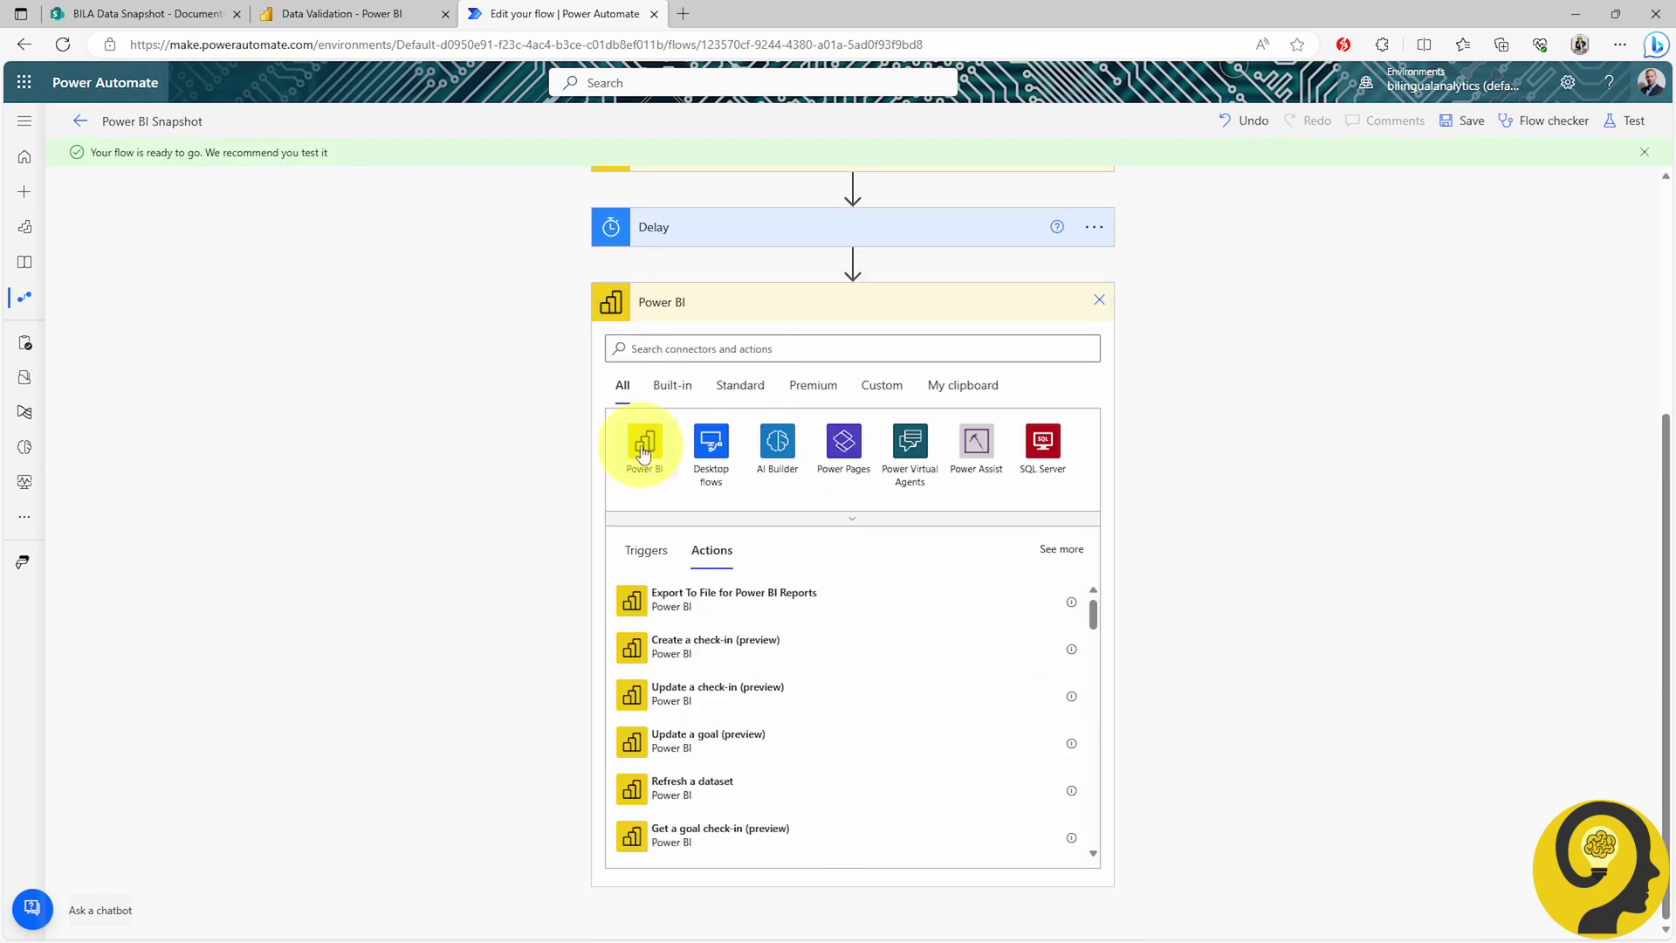
Add a data-driven alert trigger for 'Change Above 1' named 'Snapshot Above'.
{"action": "left_click", "coordinate": [646, 434]}
{"action": "left_click", "coordinate": [787, 490]}
{"action": "left_click", "coordinate": [1080, 696]}
{"action": "left_click", "coordinate": [794, 765]}
{"action": "left_click", "coordinate": [1100, 651]}
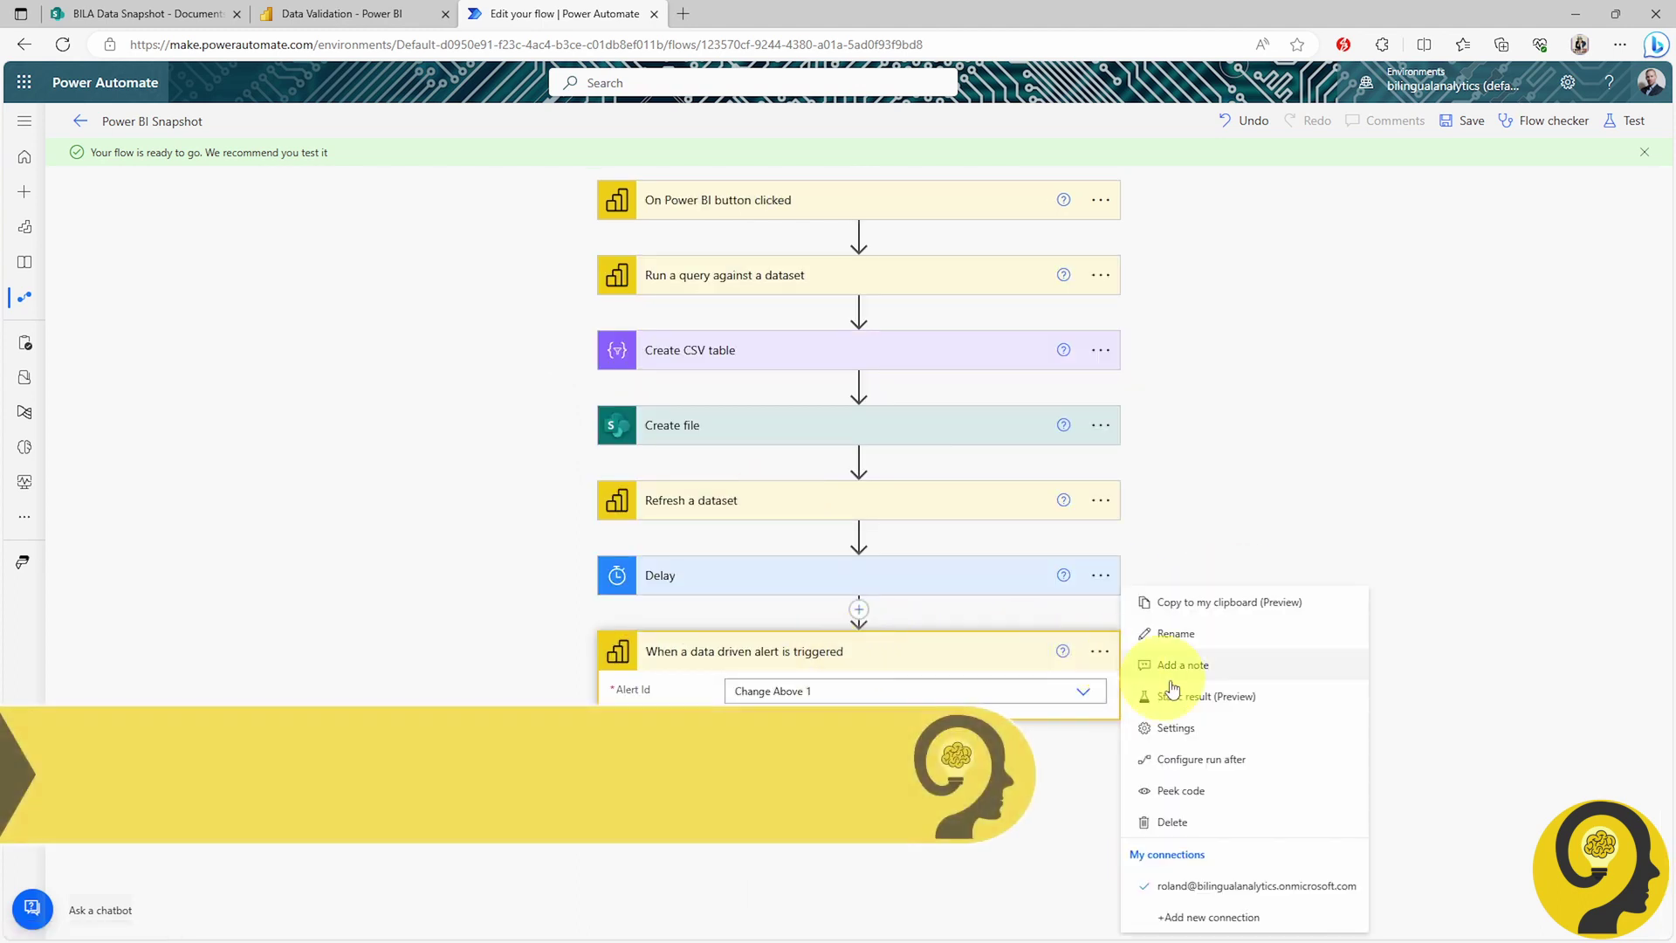
{"action": "left_click", "coordinate": [1161, 636]}
{"action": "left_click", "coordinate": [960, 660]}
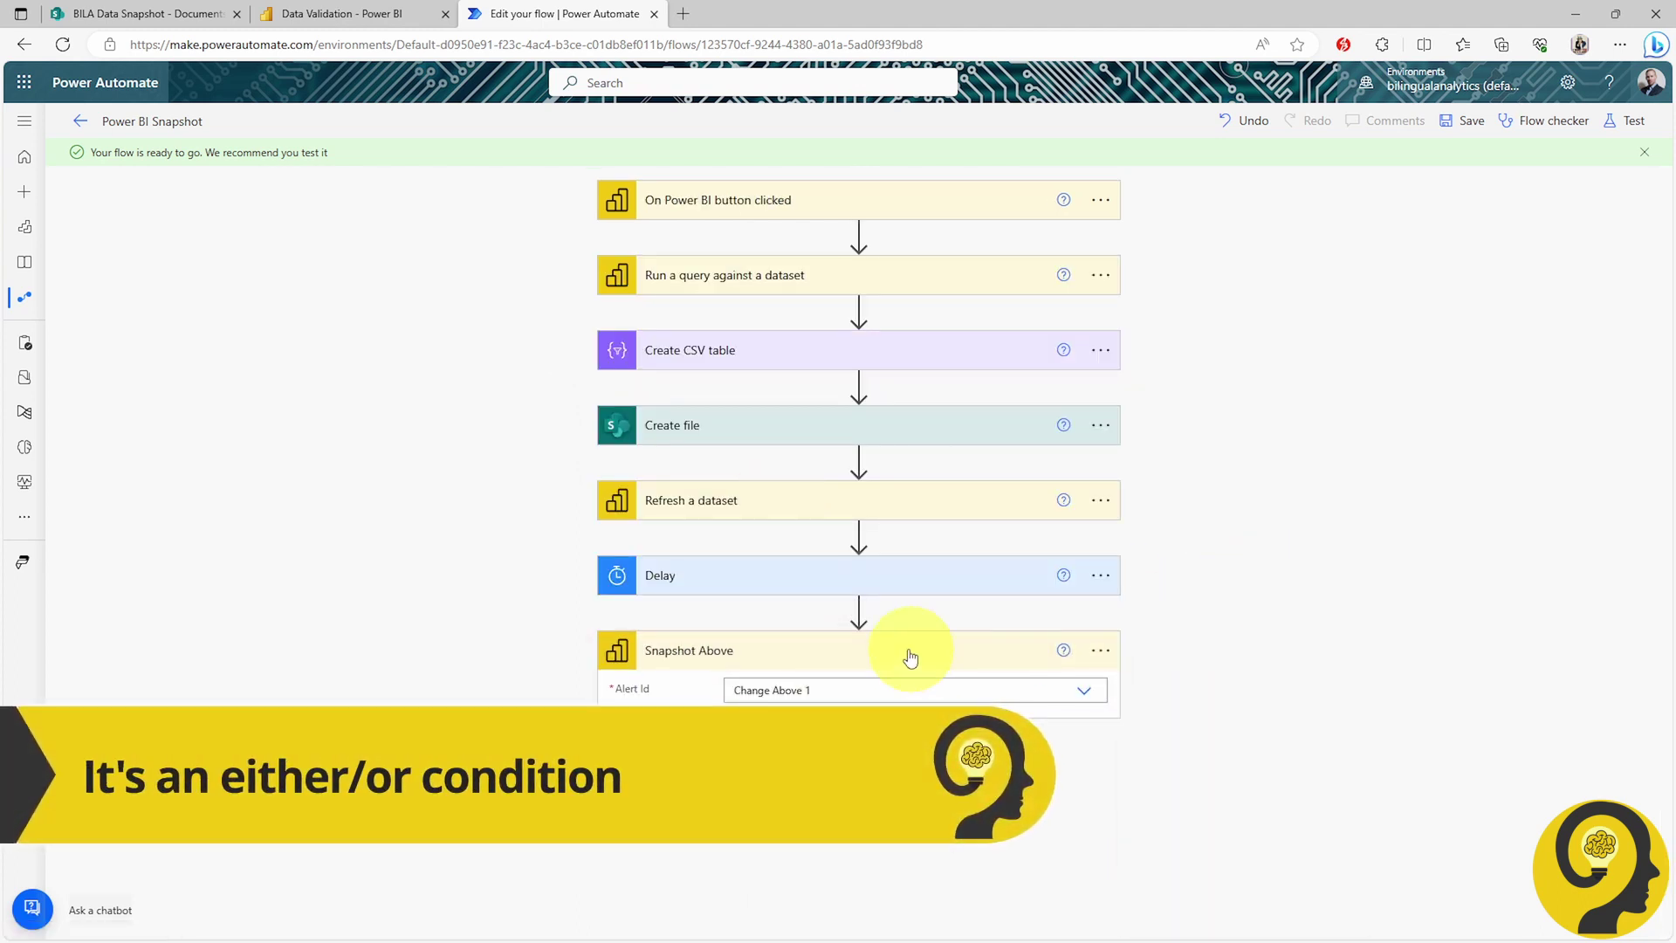
Add a parallel alert trigger for 'Change Below 1' named 'Snapshot Below'.
{"action": "left_click", "coordinate": [879, 668]}
{"action": "left_click", "coordinate": [1107, 441]}
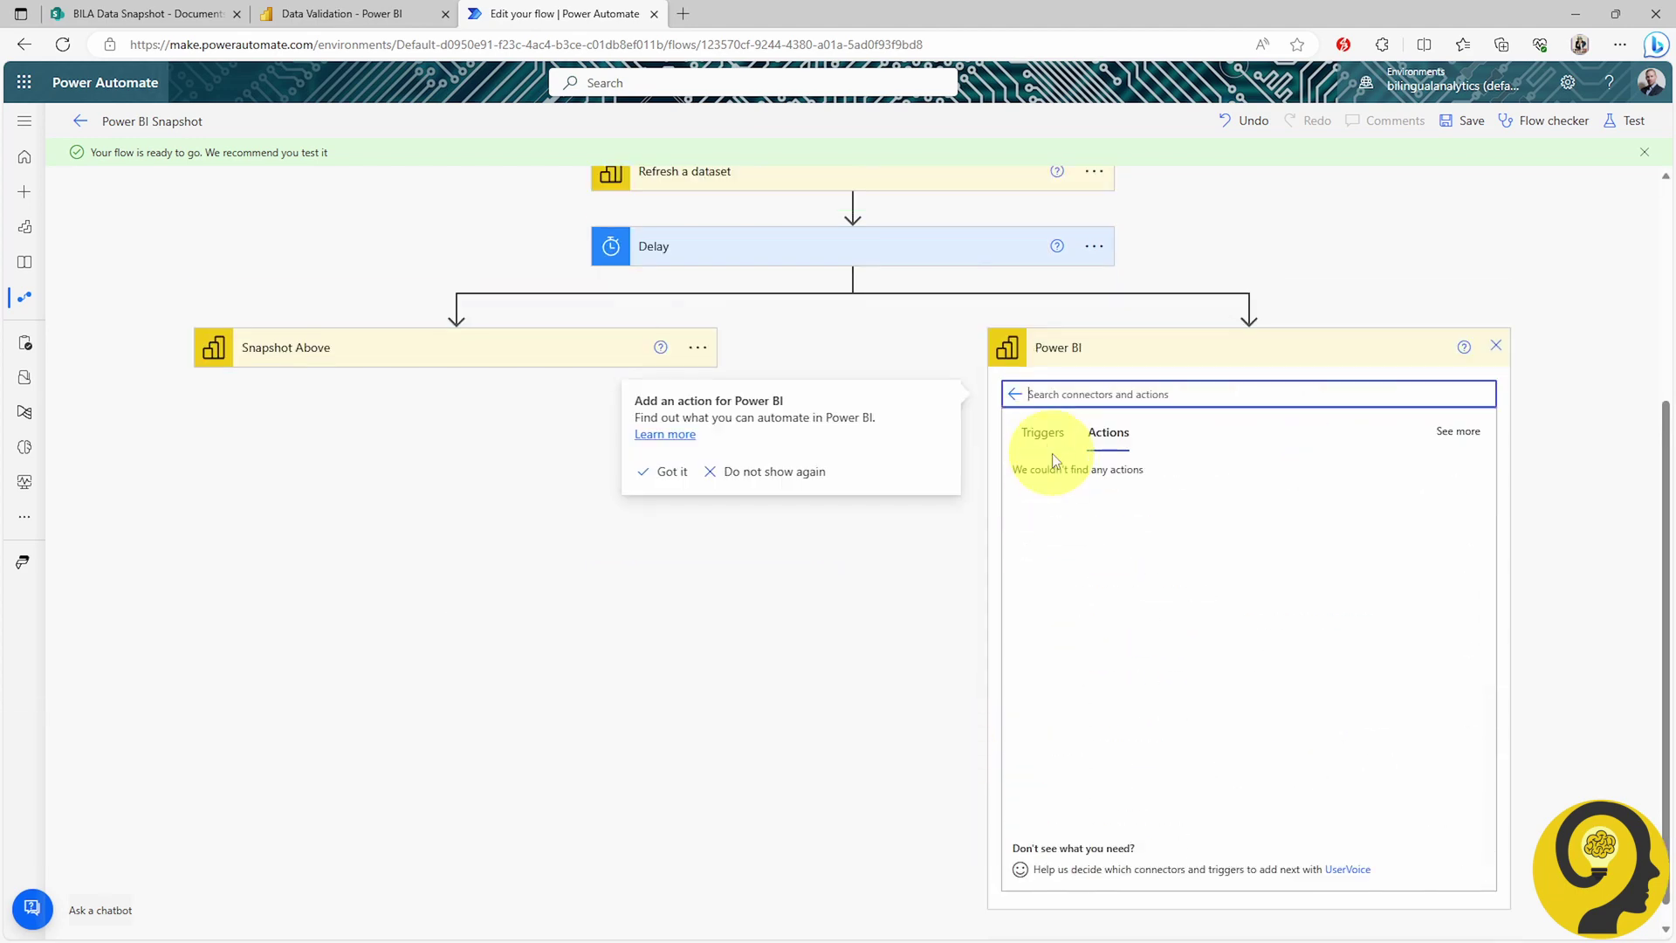
{"action": "left_click", "coordinate": [1159, 487]}
{"action": "left_click", "coordinate": [1204, 717]}
{"action": "left_click", "coordinate": [1212, 808]}
{"action": "left_click", "coordinate": [1500, 677]}
{"action": "left_click", "coordinate": [1287, 633]}
{"action": "type", "text": "Snapshot Below"}
{"action": "key", "text": "Return"}
Add a Condition after both triggers checking 'Is alert triggered'.
{"action": "left_click", "coordinate": [951, 578]}
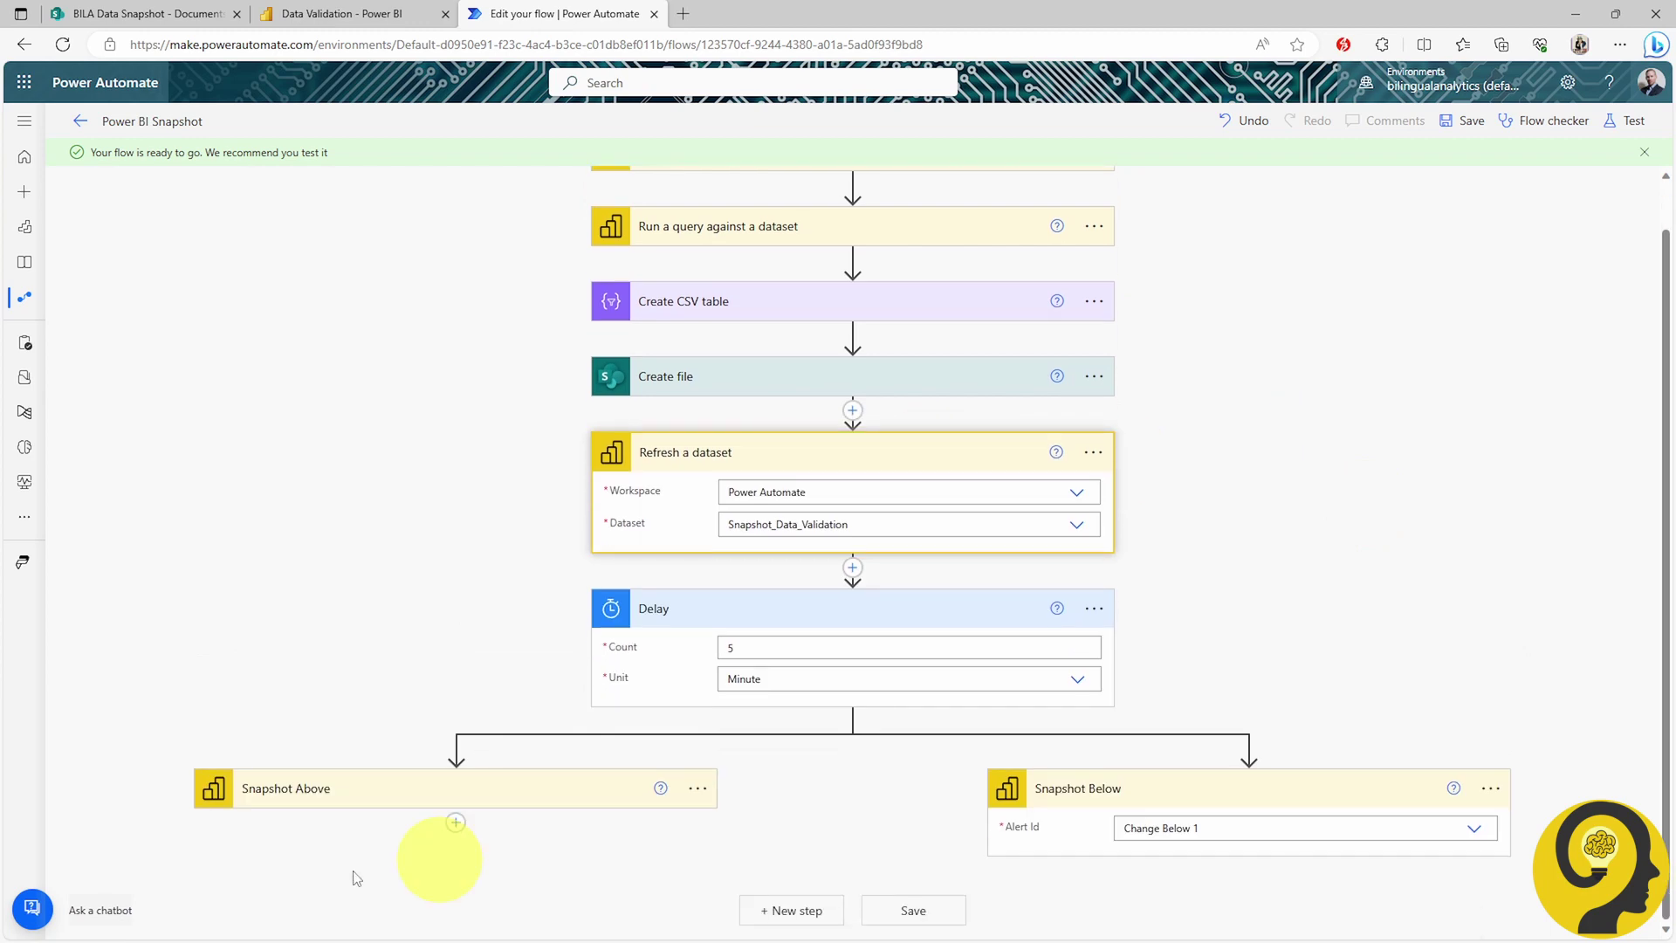
{"action": "left_click", "coordinate": [780, 912]}
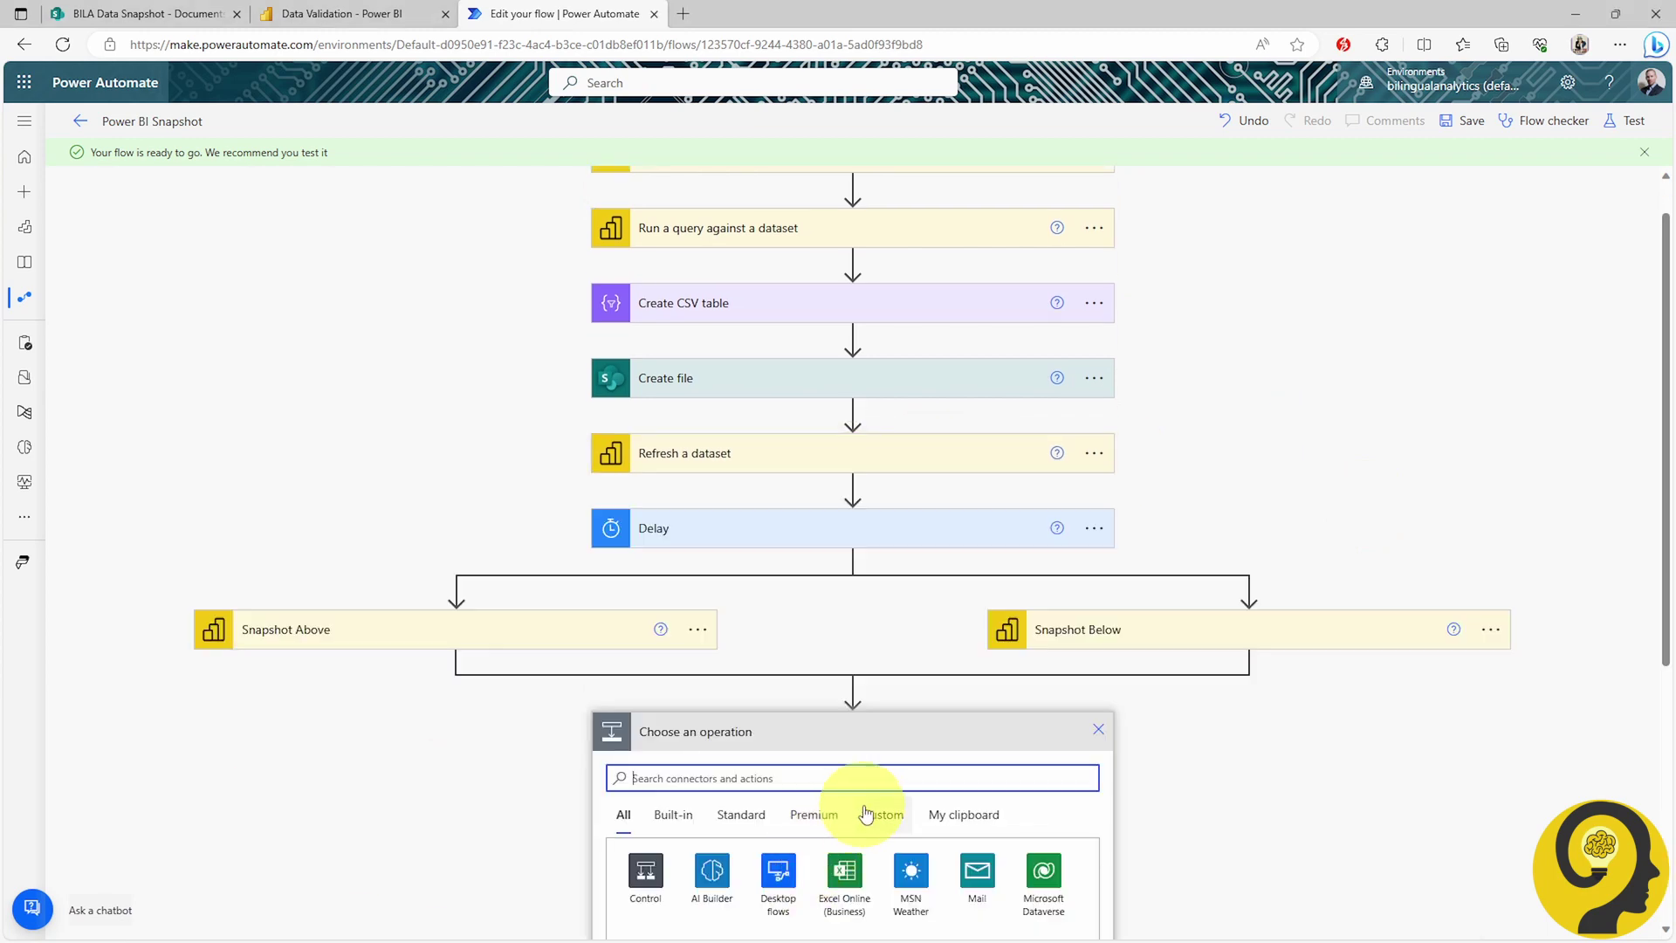
{"action": "left_click", "coordinate": [674, 809]}
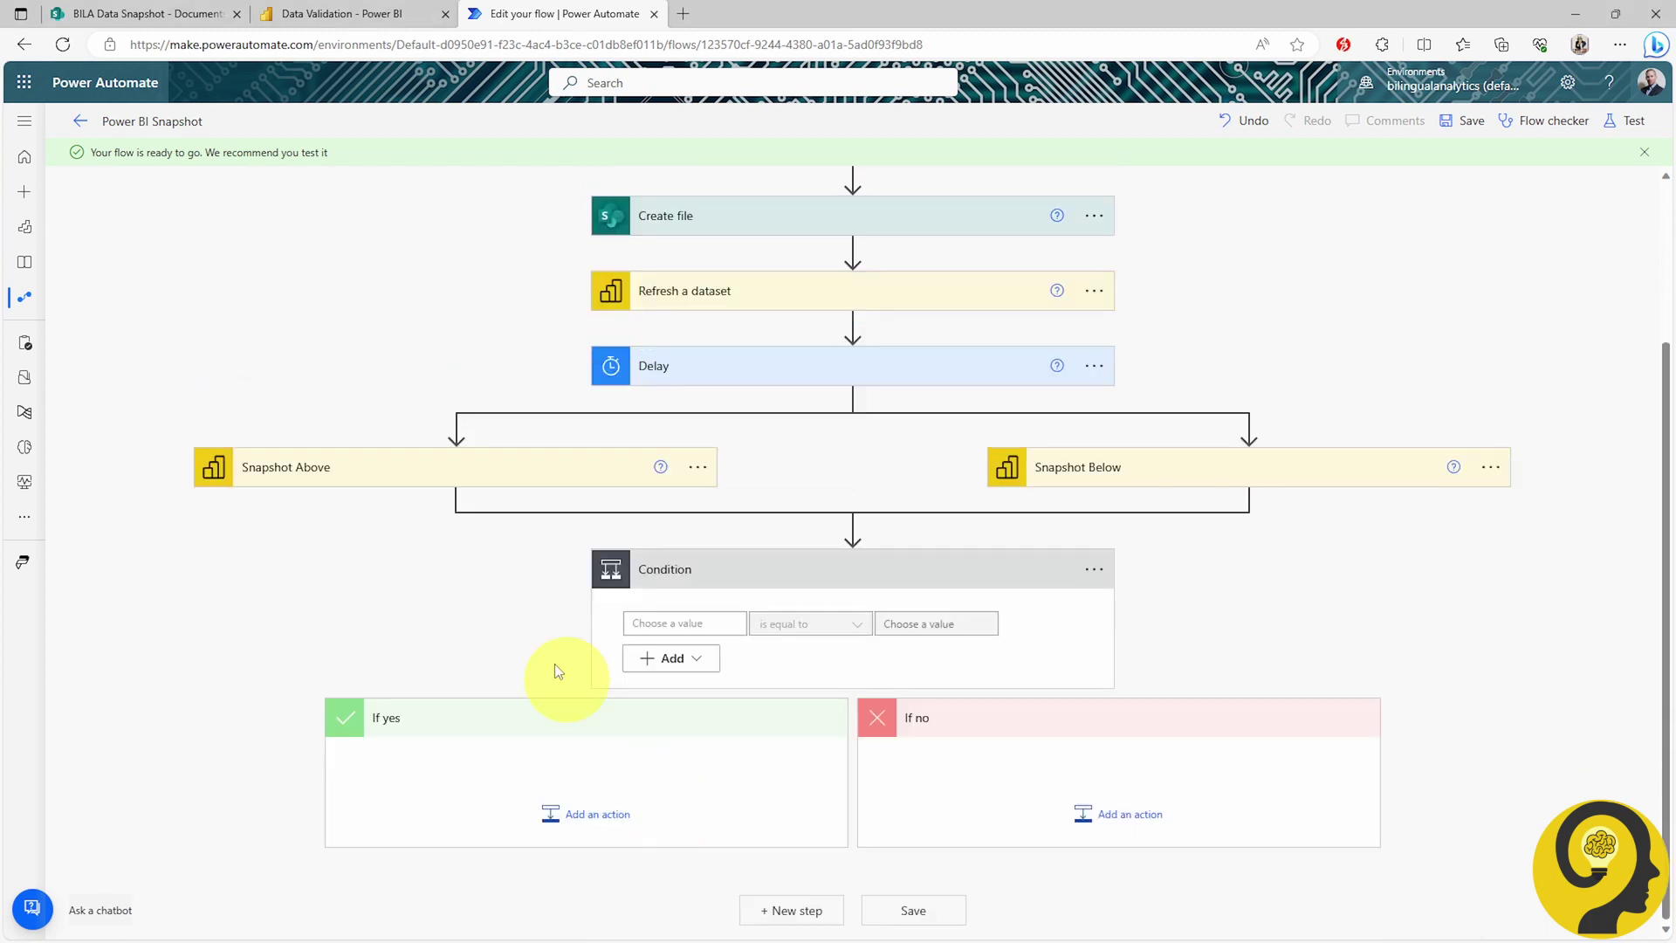
{"action": "left_click", "coordinate": [686, 622]}
{"action": "left_click", "coordinate": [891, 767]}
{"action": "left_click", "coordinate": [911, 444]}
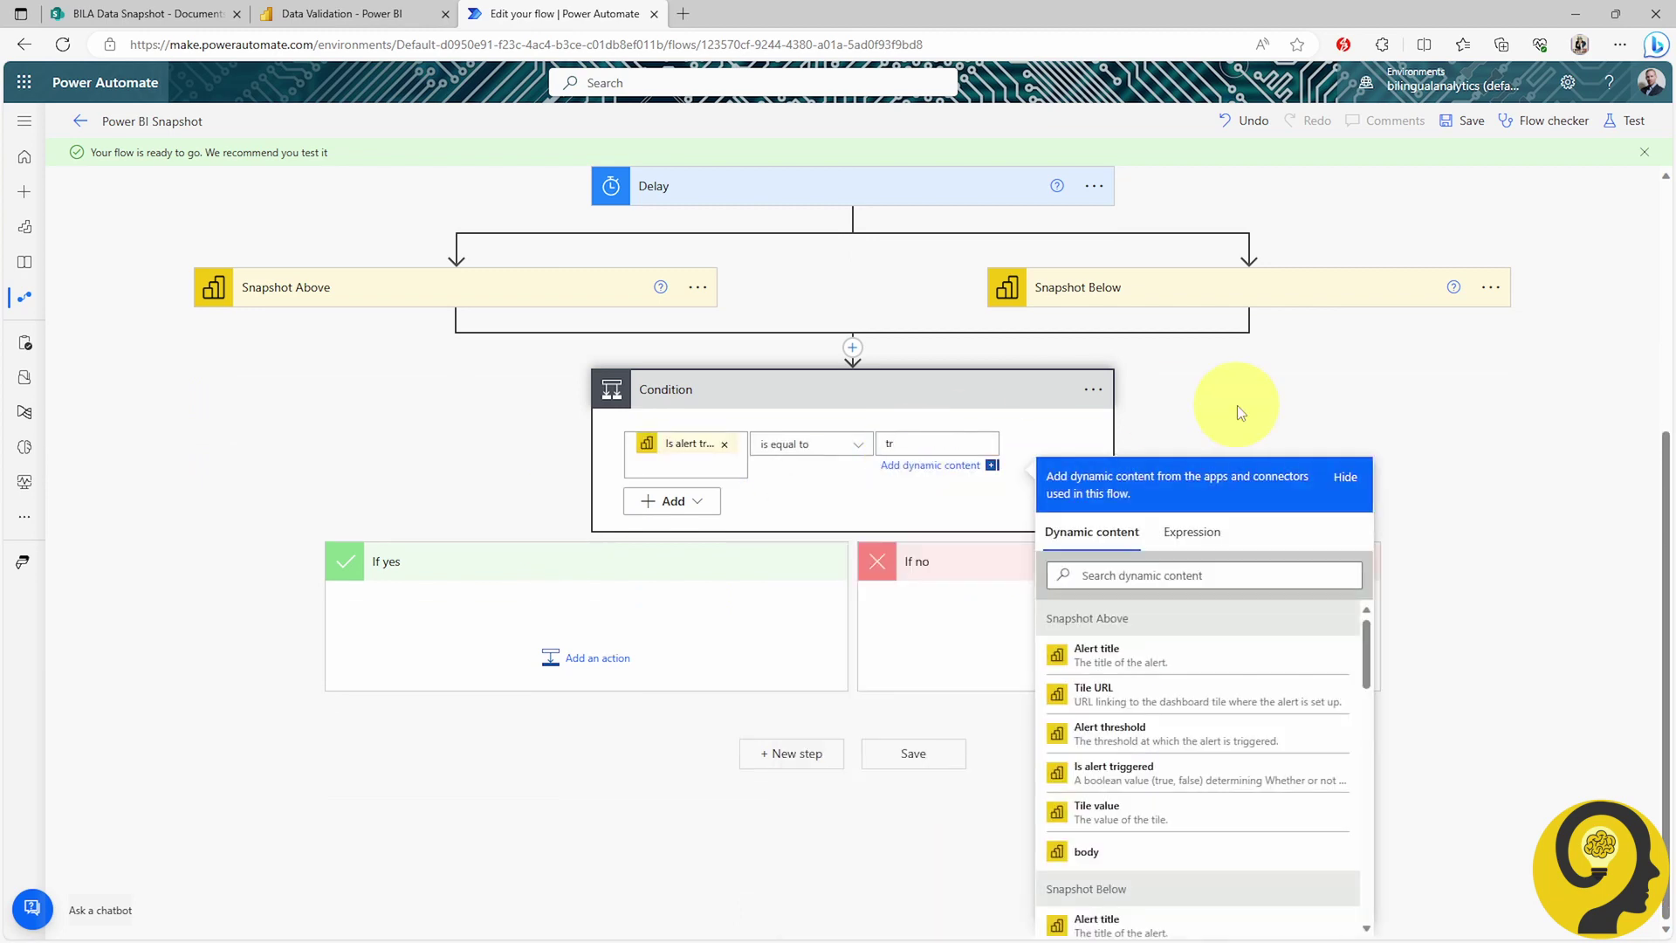
{"action": "left_click", "coordinate": [1235, 403]}
Add a nested Or group with a second 'Is alert triggered' row.
{"action": "left_click", "coordinate": [702, 664]}
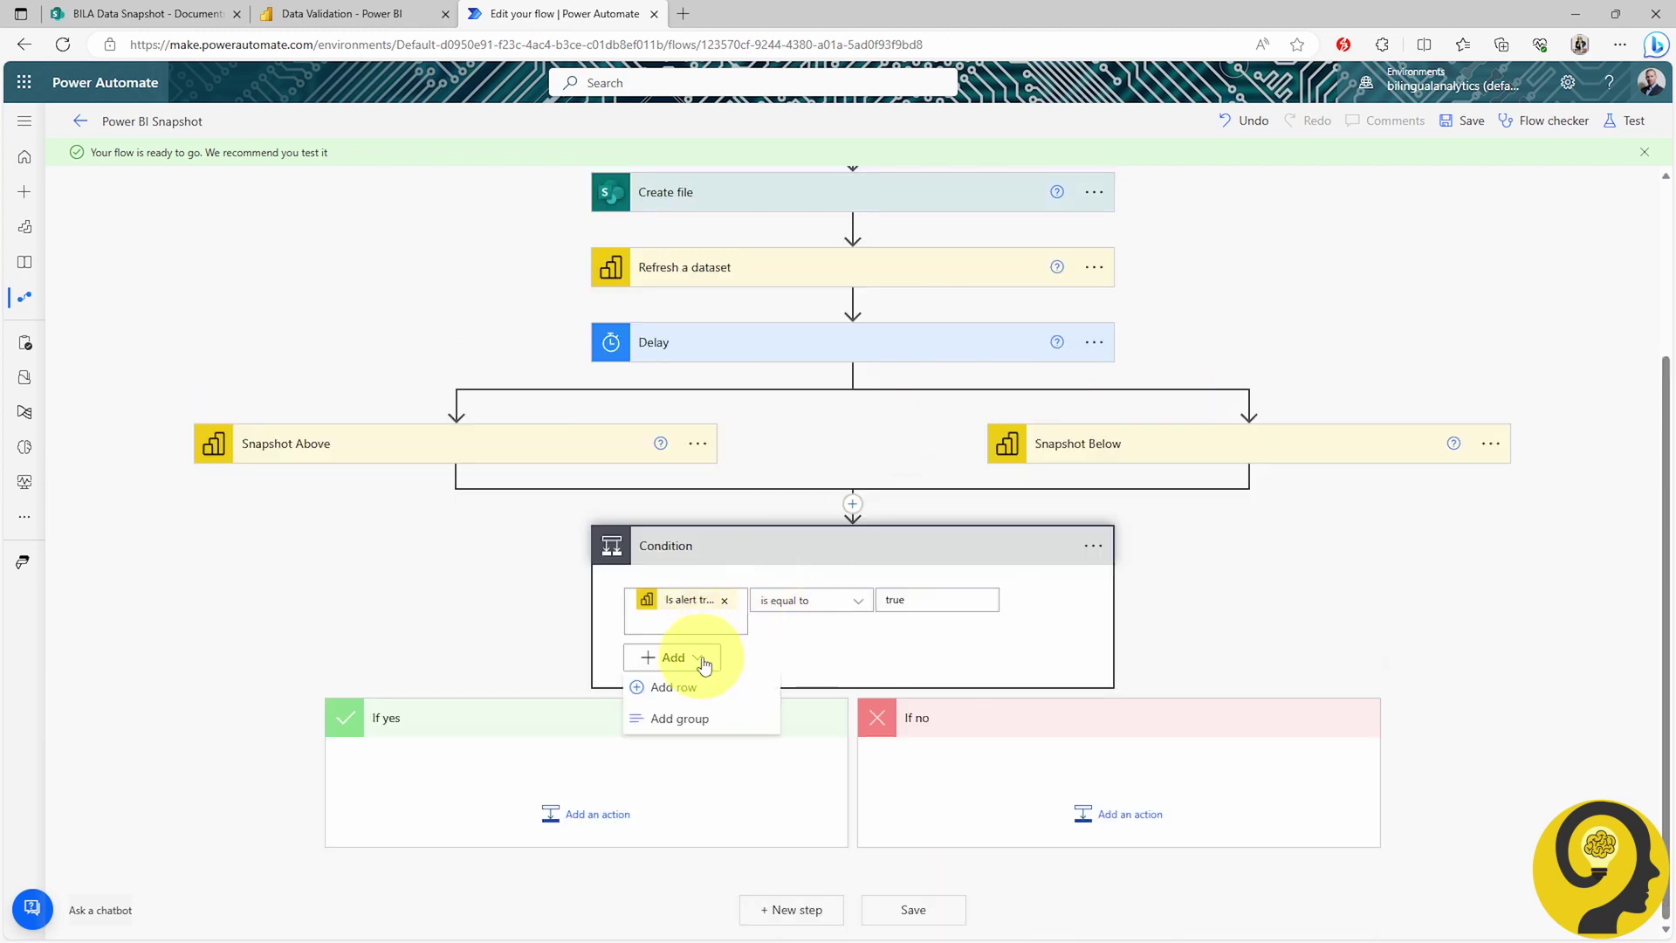
{"action": "left_click", "coordinate": [705, 722]}
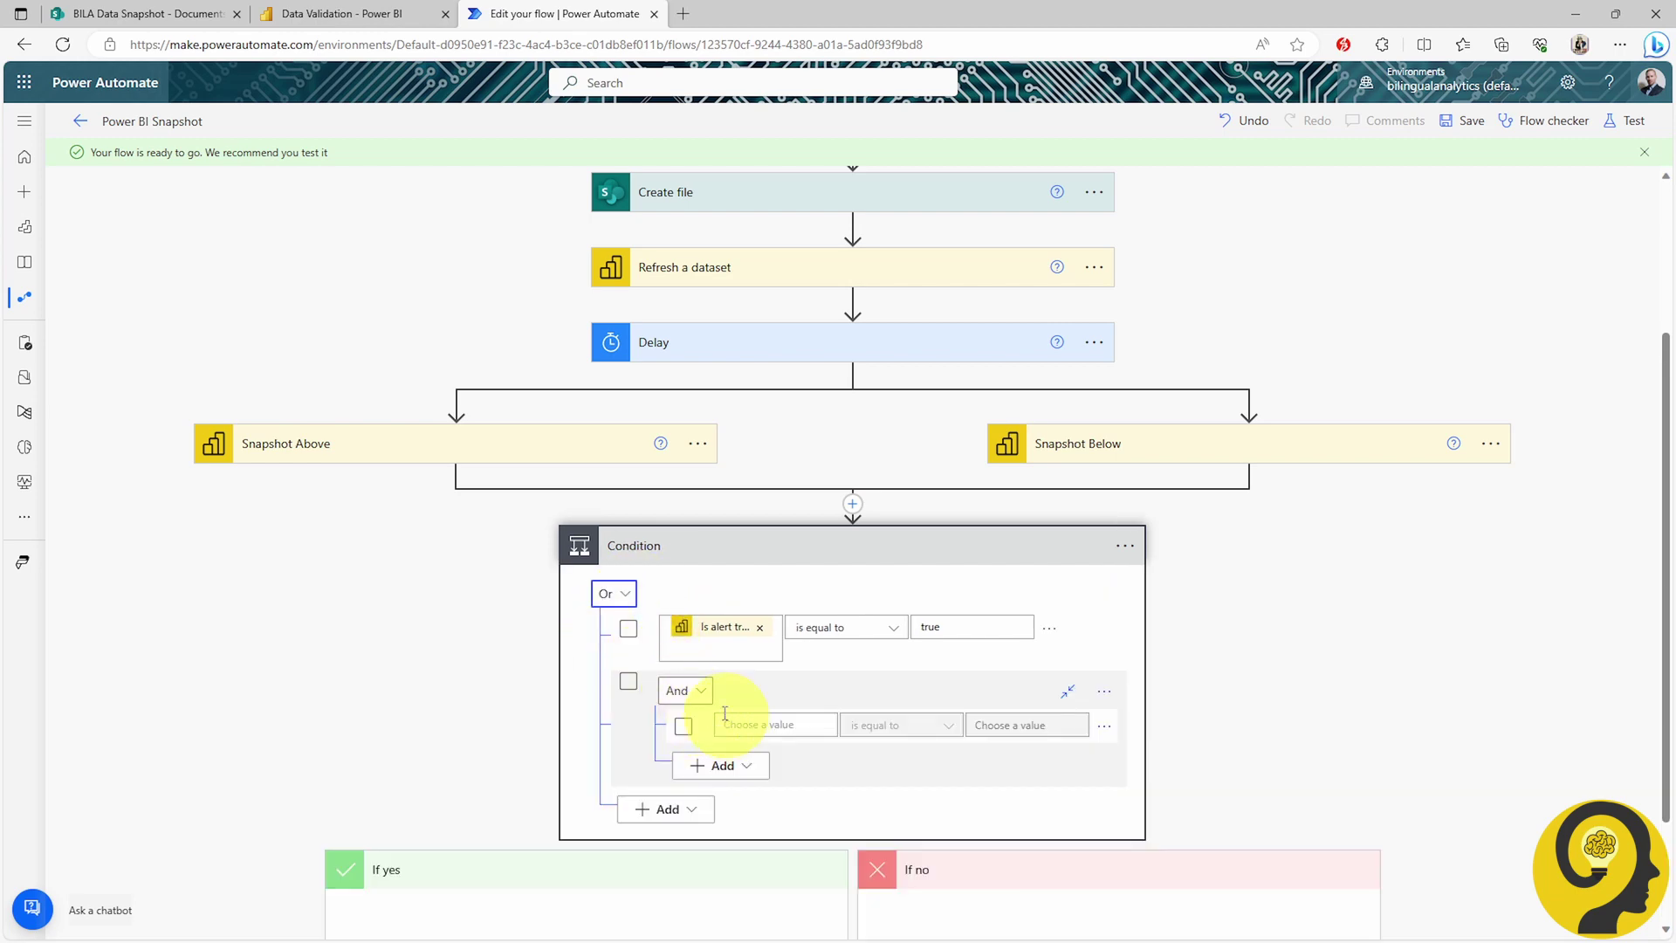
{"action": "left_click", "coordinate": [679, 753]}
{"action": "left_click", "coordinate": [771, 724]}
{"action": "scroll", "coordinate": [1053, 637], "scroll_direction": "down", "scroll_amount": 10}
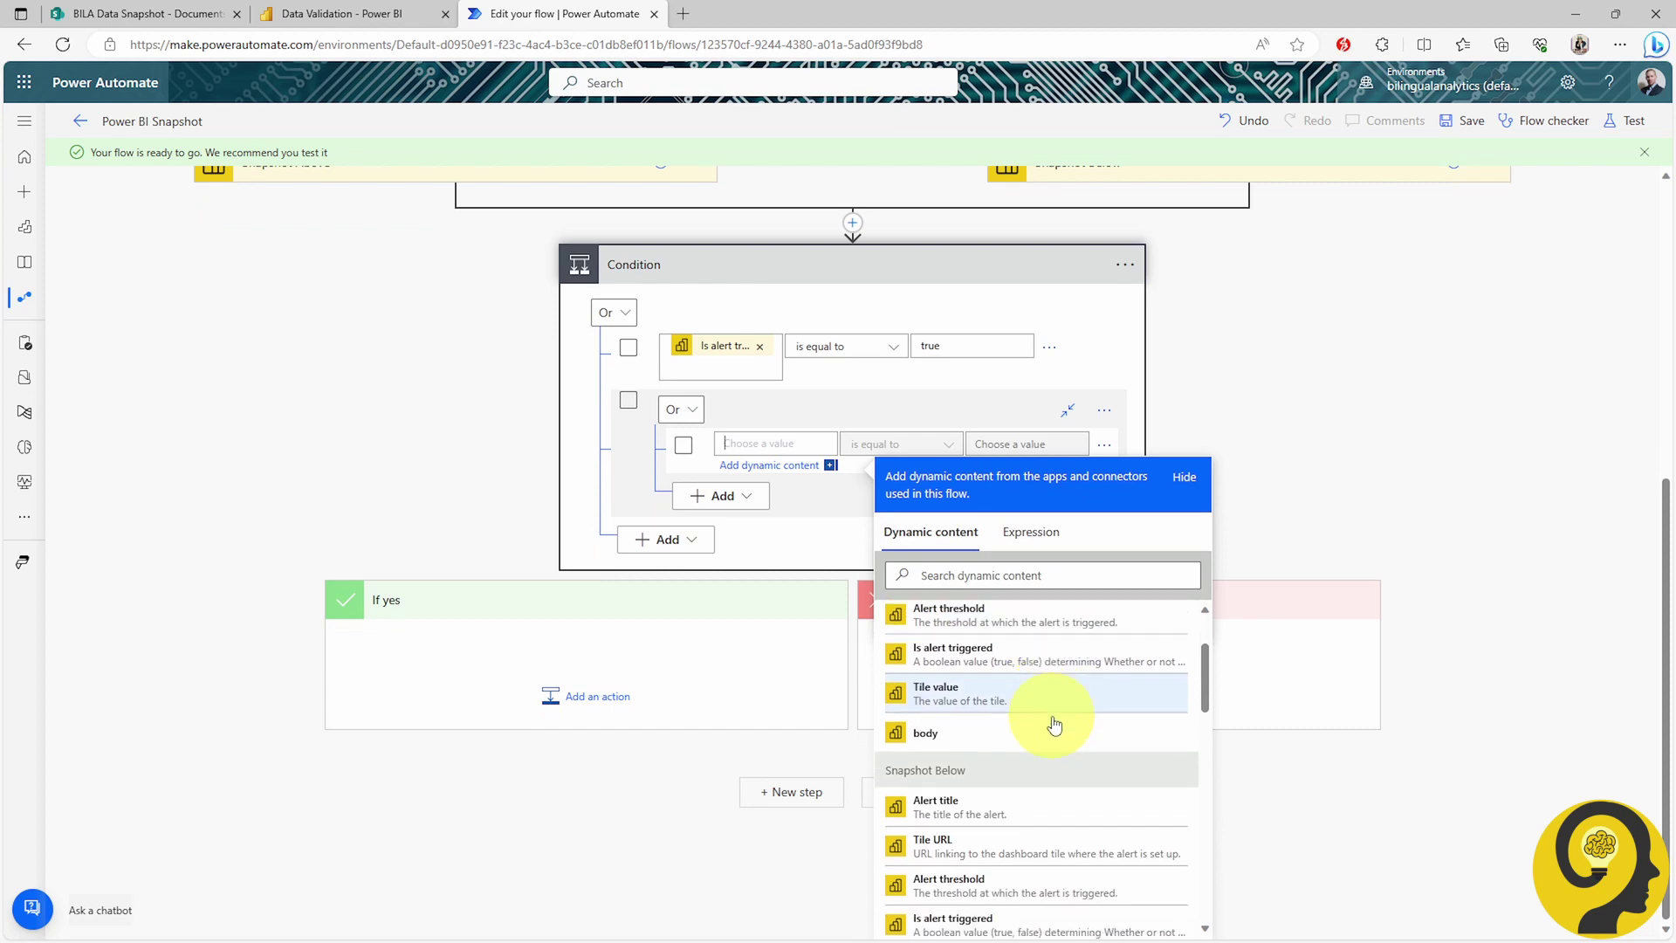
{"action": "left_click", "coordinate": [1002, 834]}
{"action": "left_click", "coordinate": [1013, 444]}
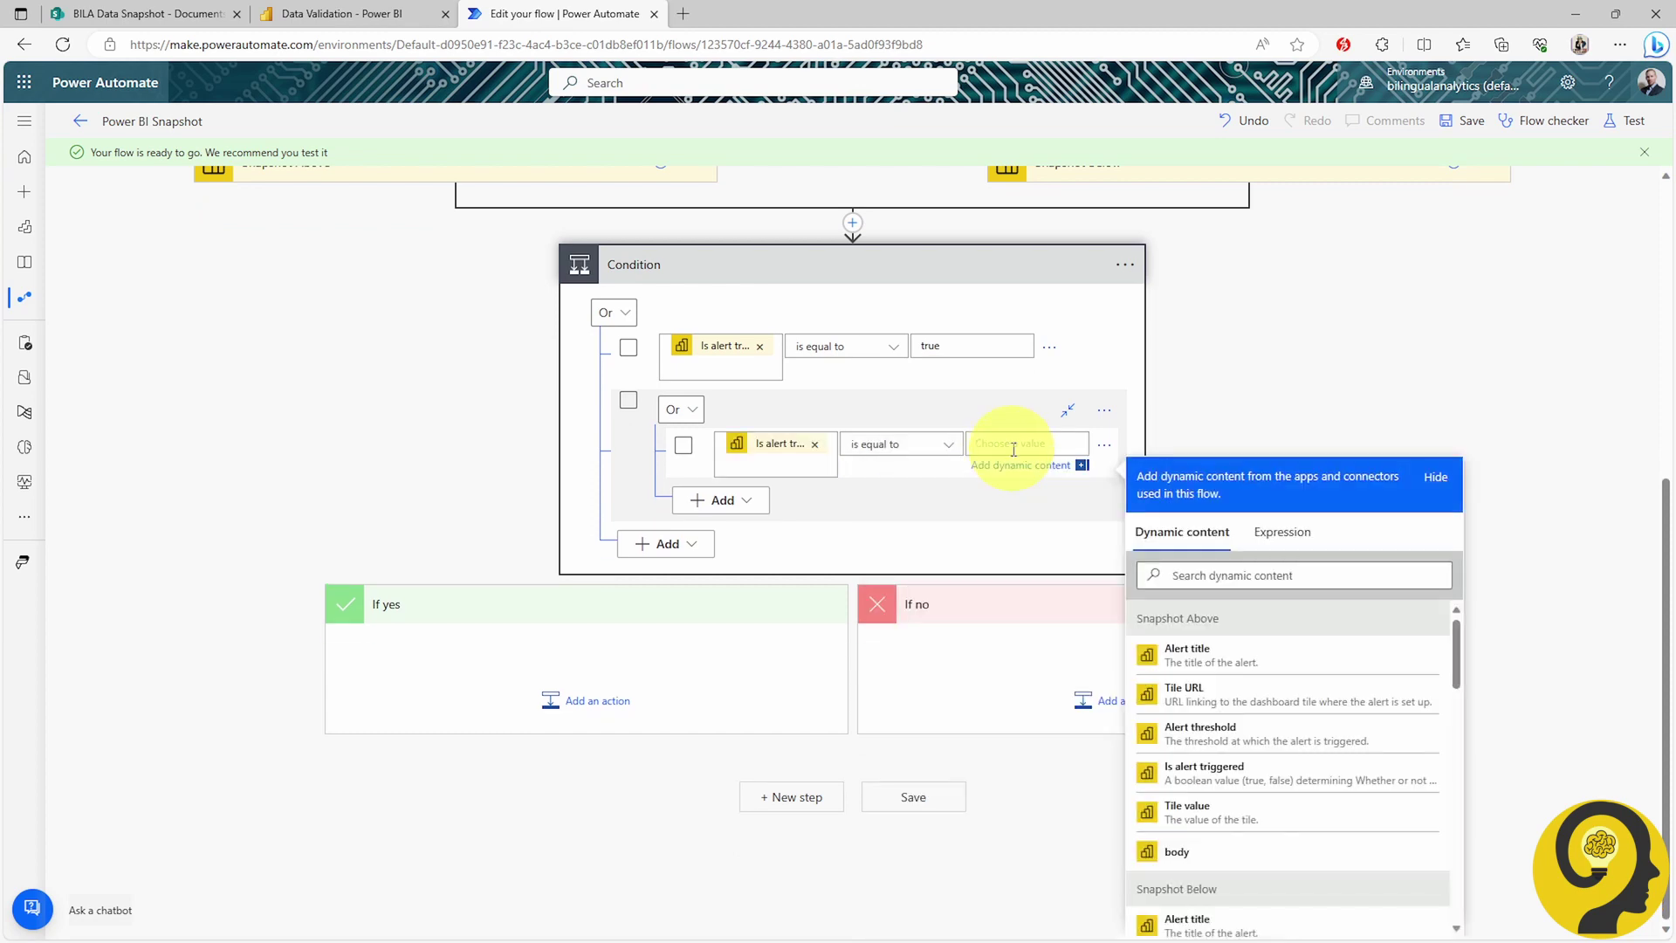
{"action": "left_click", "coordinate": [1297, 401]}
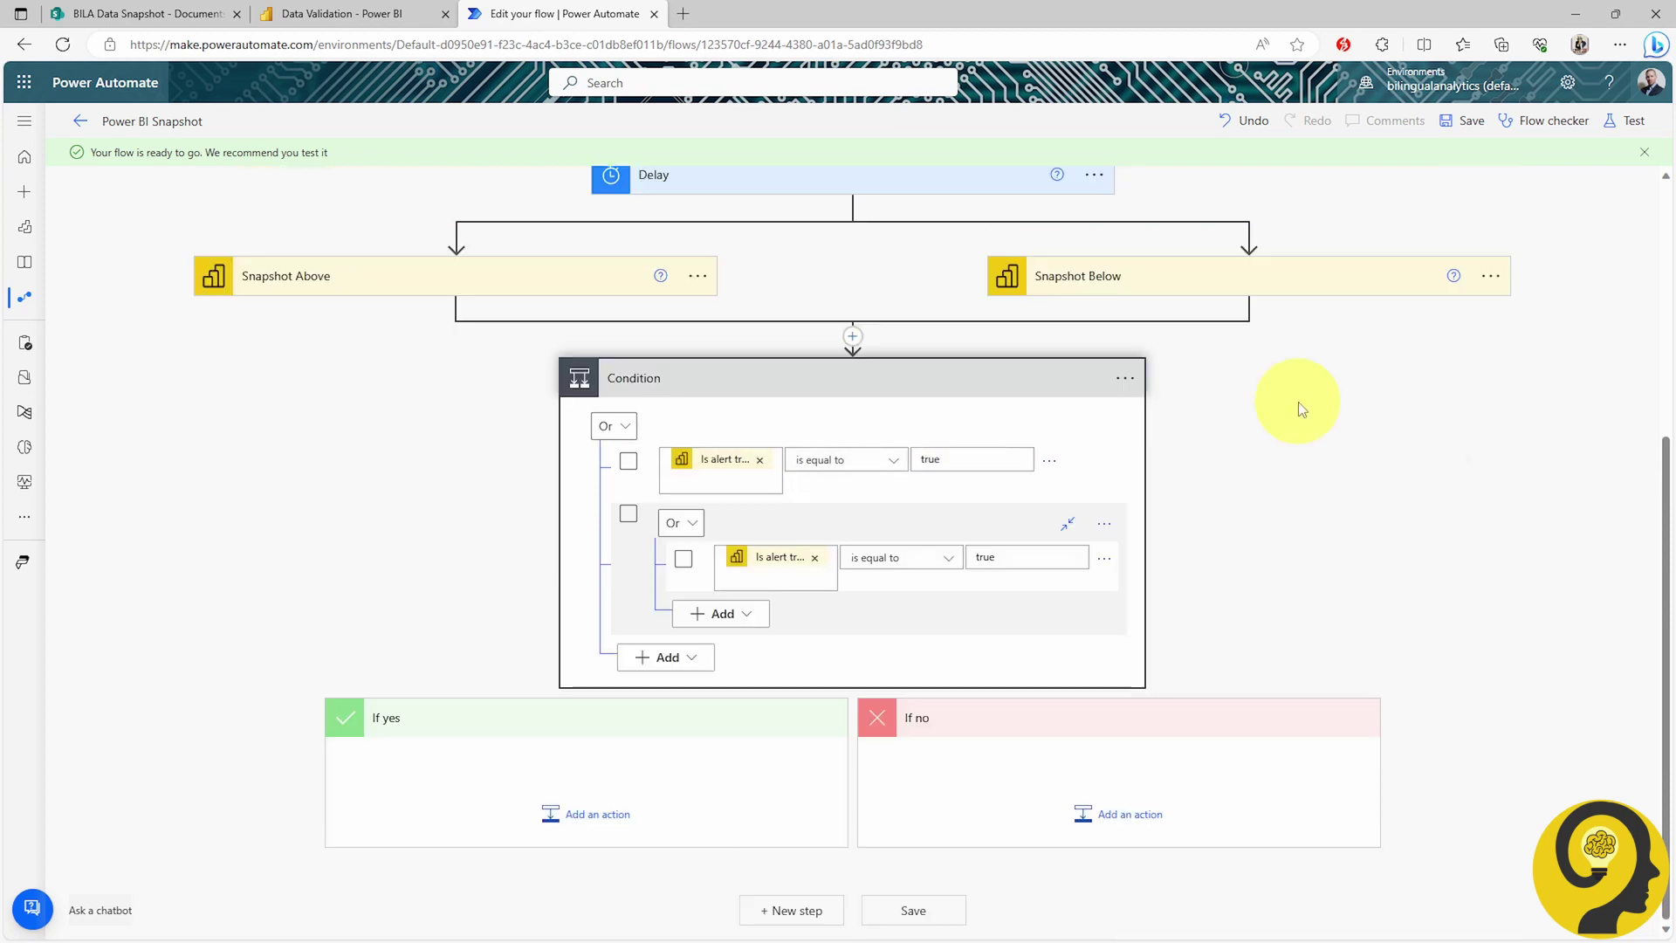
Add a 'Send an email (V2)' action to the If yes branch with the recipient filled in.
{"action": "left_click", "coordinate": [568, 814]}
{"action": "type", "text": "send an email"}
{"action": "scroll", "coordinate": [479, 698], "scroll_direction": "down", "scroll_amount": 2}
{"action": "left_click", "coordinate": [479, 707]}
{"action": "left_click", "coordinate": [535, 610]}
{"action": "type", "text": "Roland"}
{"action": "key", "text": "Return"}
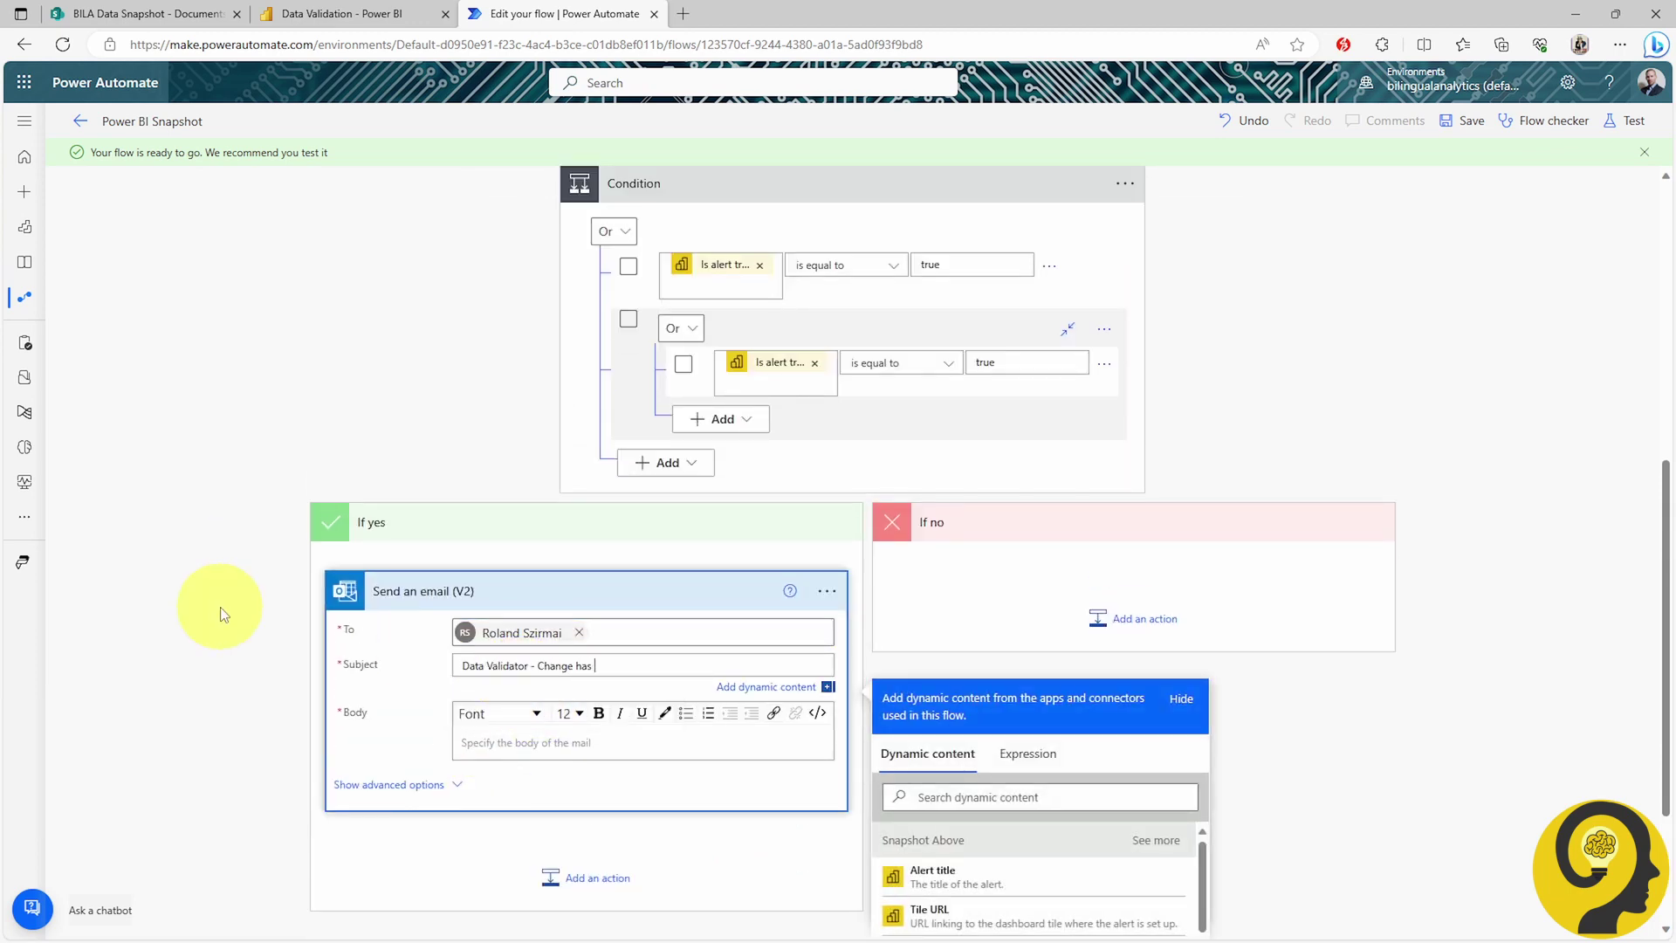
Write the body: 'Hi, There has been a change to historical data. Please check it and take actions. Thanks'.
{"action": "left_click", "coordinate": [621, 696]}
{"action": "type", "text": "Hi,"}
{"action": "key", "text": "Return"}
{"action": "type", "text": "There has been a "}
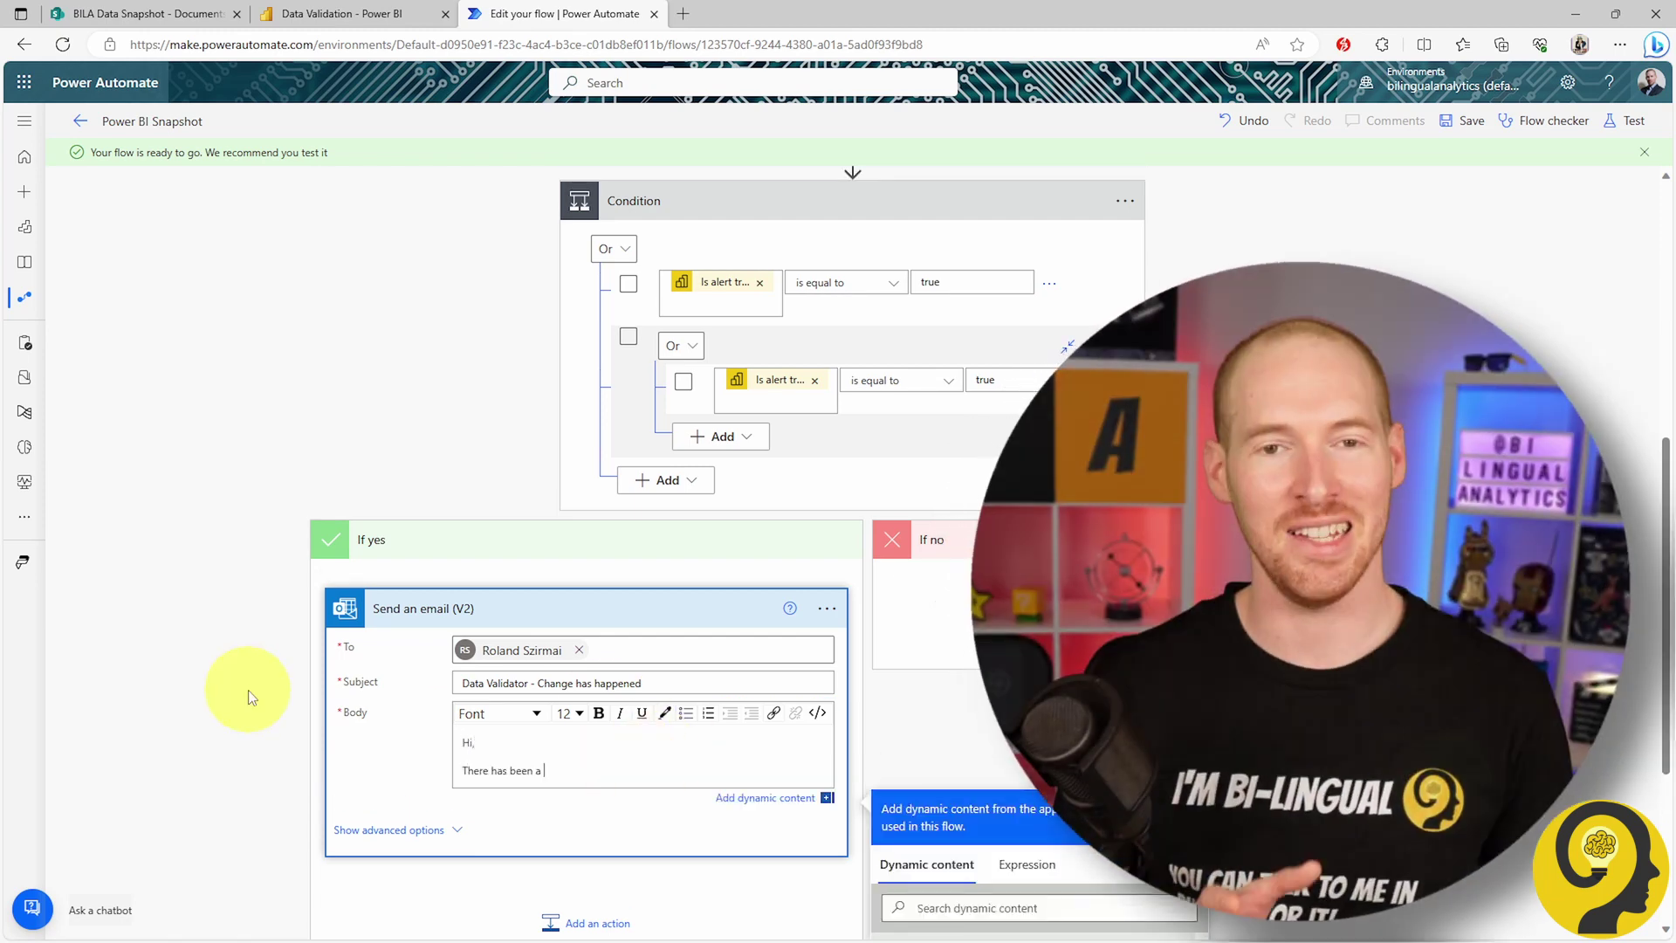
{"action": "type", "text": "change to historical data."}
{"action": "key", "text": "Return"}
{"action": "type", "text": "Please check it an"}
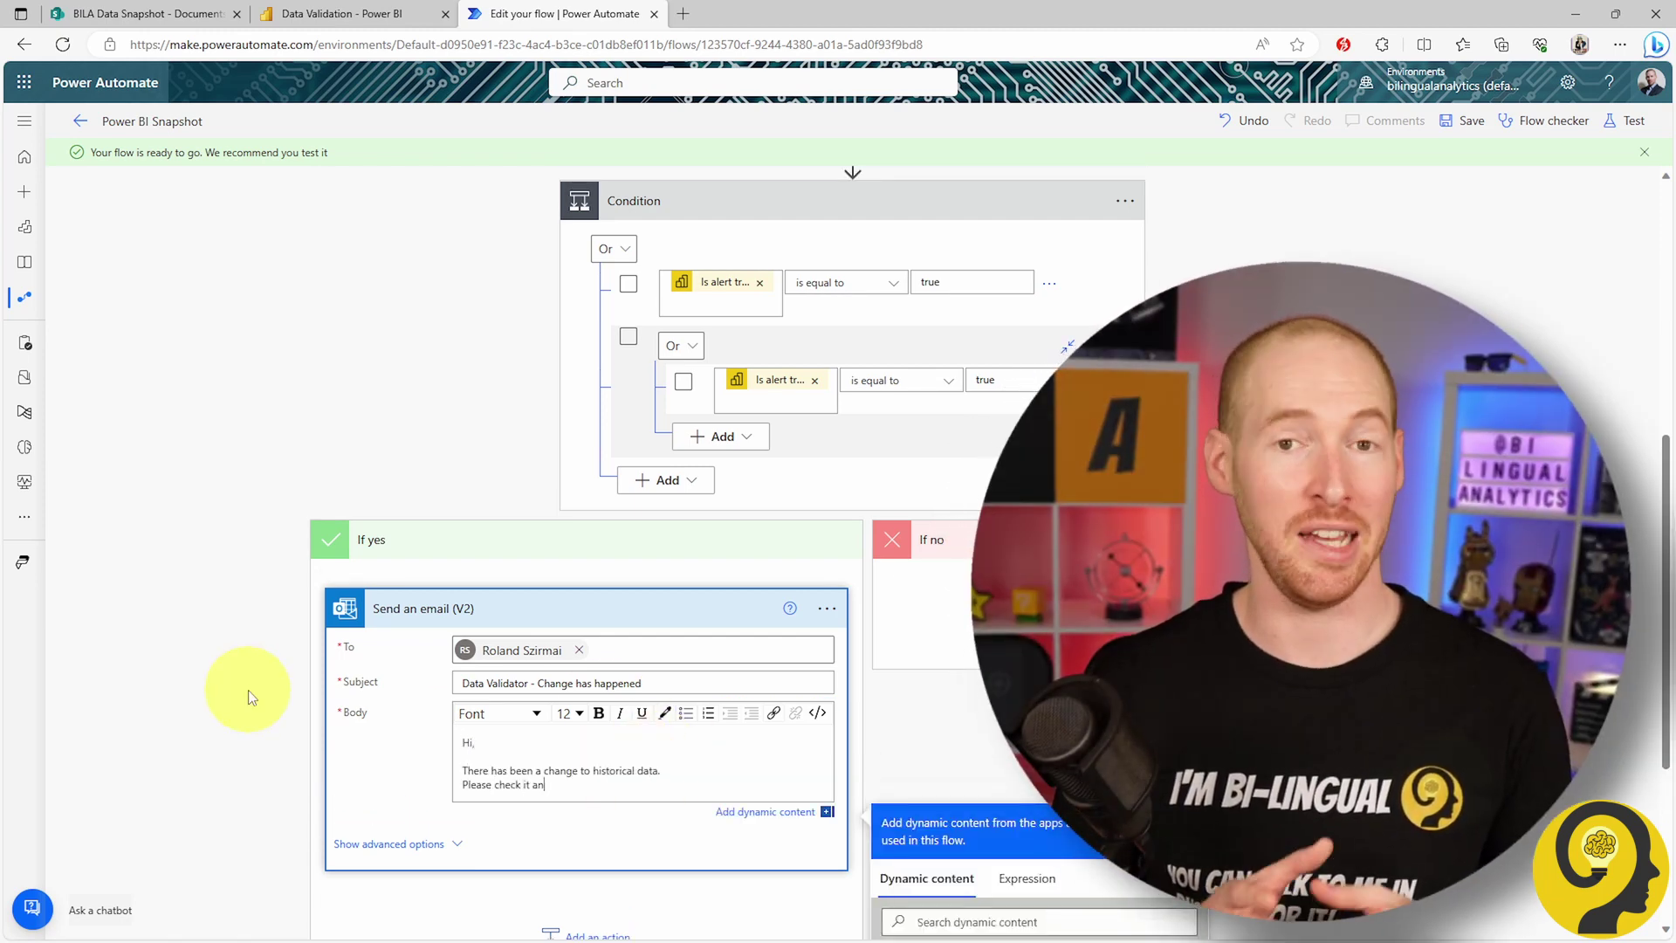
{"action": "type", "text": "d take actions."}
{"action": "key", "text": "Return"}
{"action": "key", "text": "Return"}
{"action": "type", "text": "Thanks"}
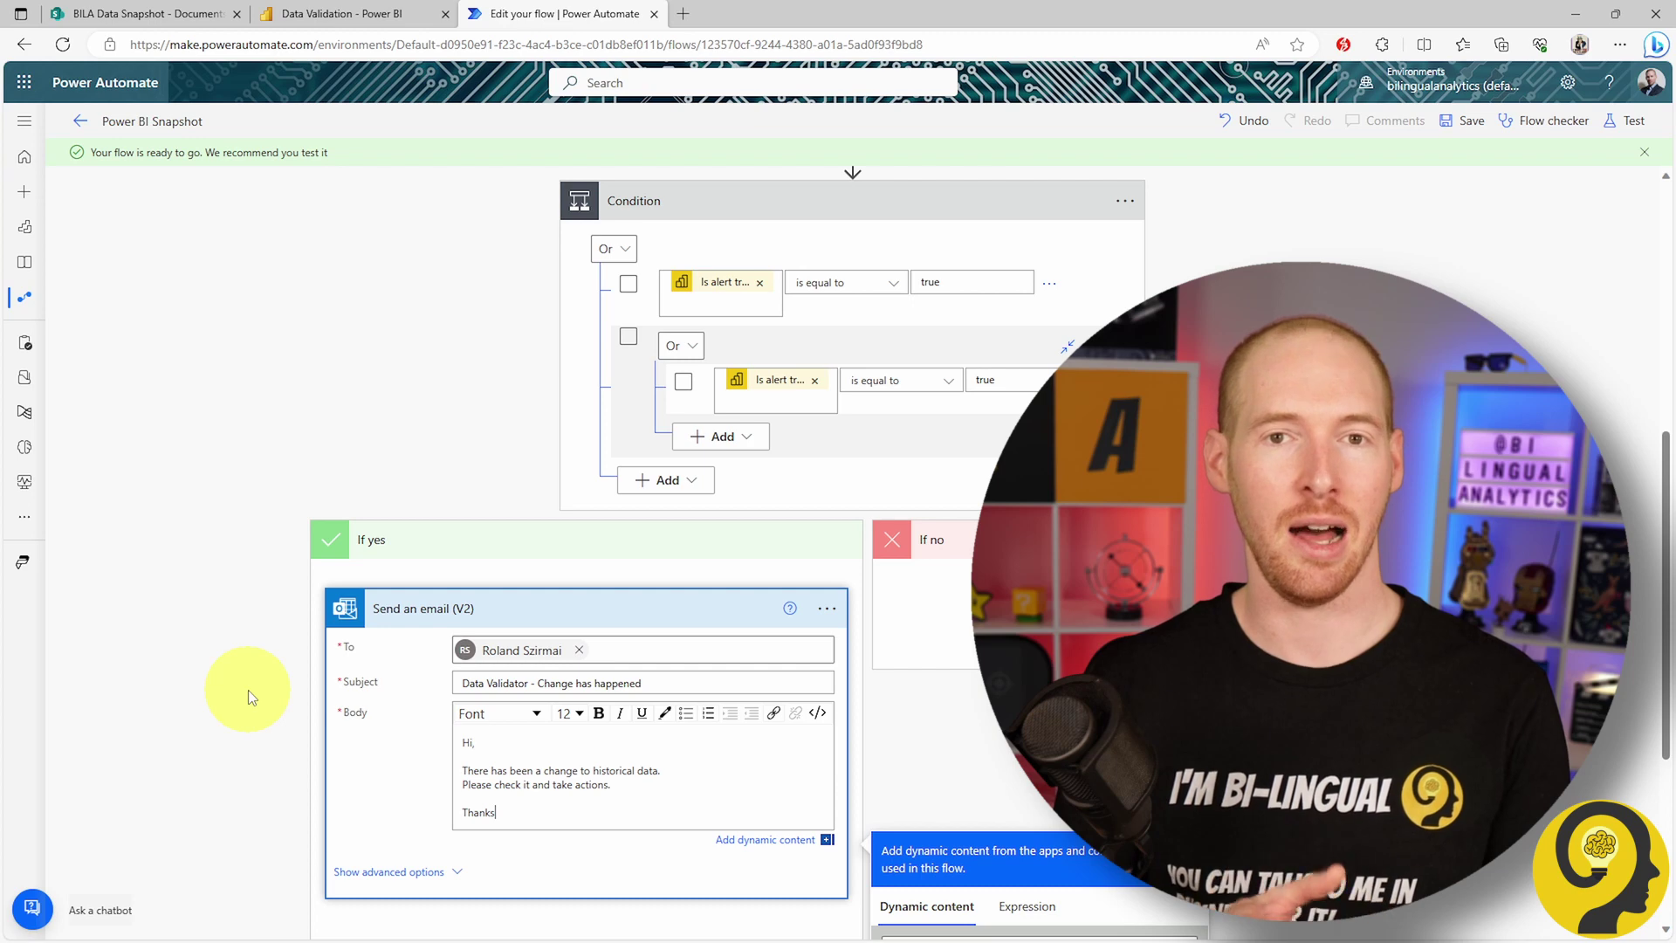
{"action": "scroll", "coordinate": [245, 685], "scroll_direction": "down", "scroll_amount": 2}
{"action": "scroll", "coordinate": [243, 681], "scroll_direction": "up", "scroll_amount": 2}
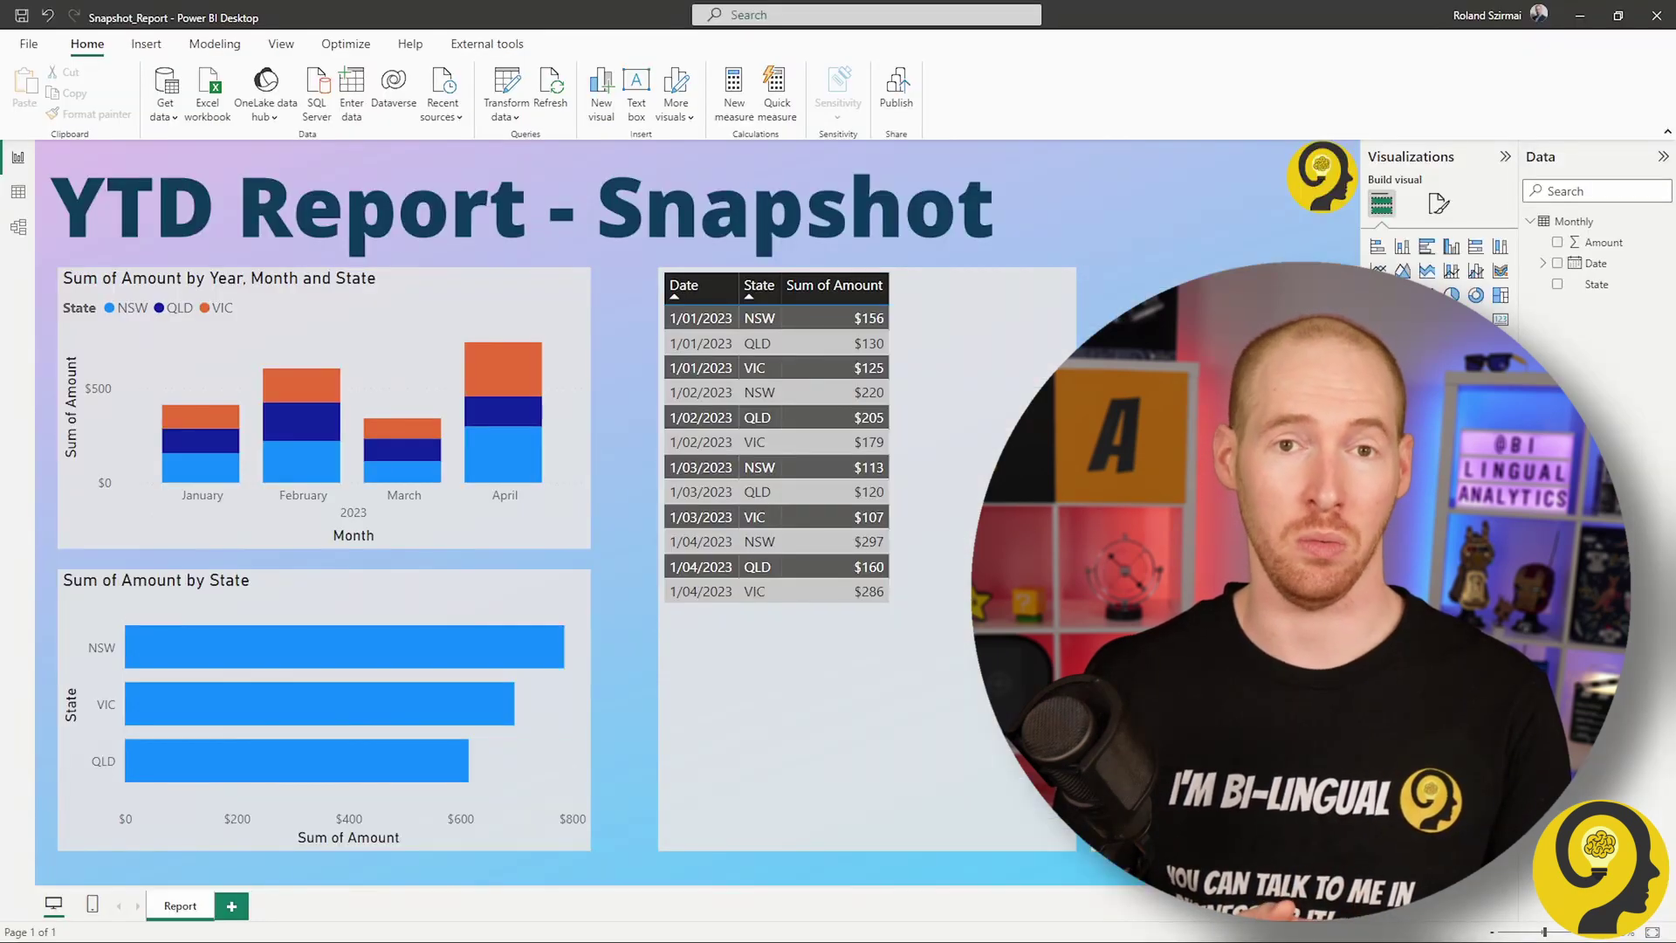
Refresh the report, then publish it to the Power Automate workspace, replacing the dataset.
{"action": "left_click", "coordinate": [556, 92]}
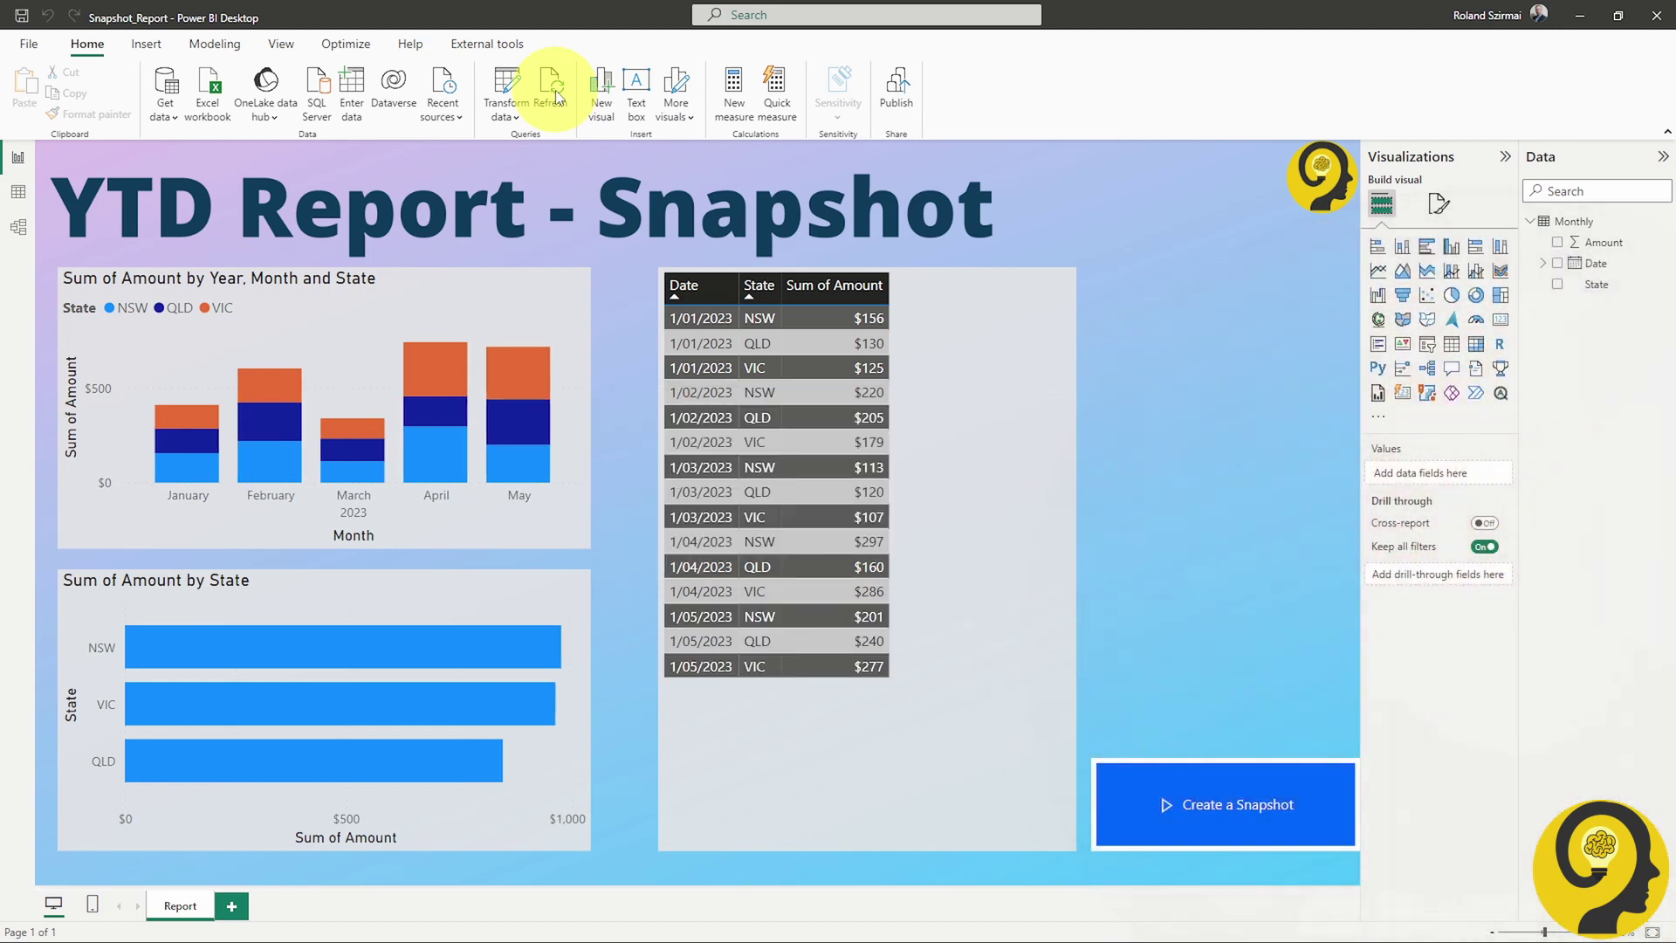
{"action": "left_click", "coordinate": [896, 87]}
{"action": "left_click", "coordinate": [906, 513]}
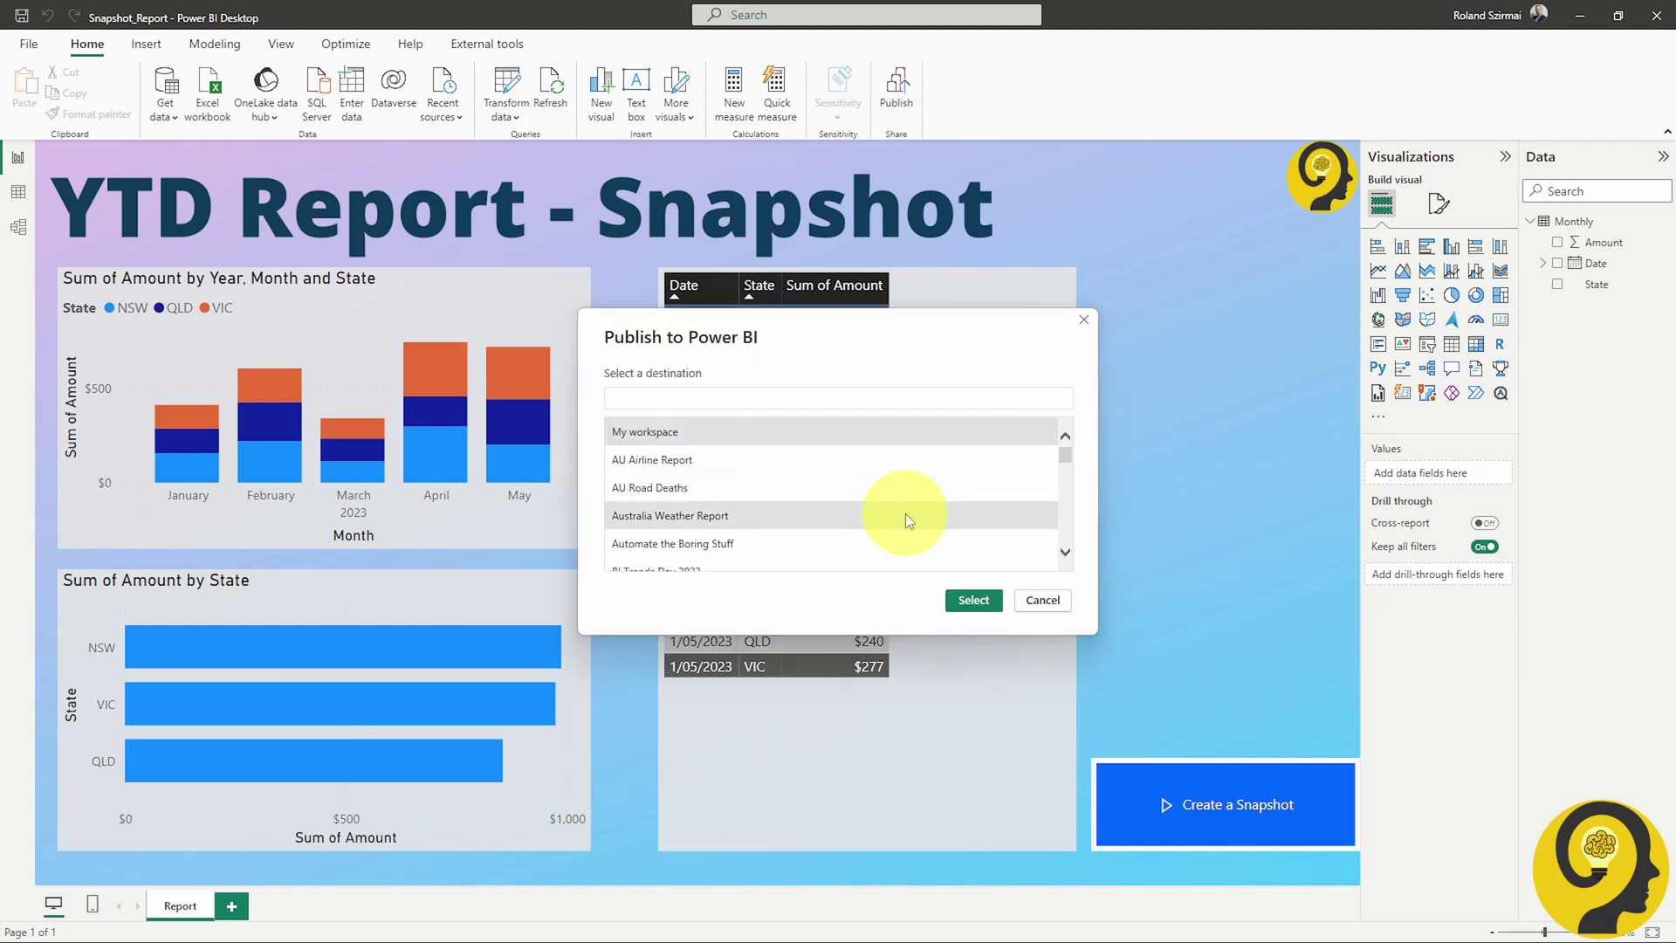
{"action": "type", "text": "power a"}
{"action": "left_click", "coordinate": [973, 600]}
{"action": "left_click", "coordinate": [904, 563]}
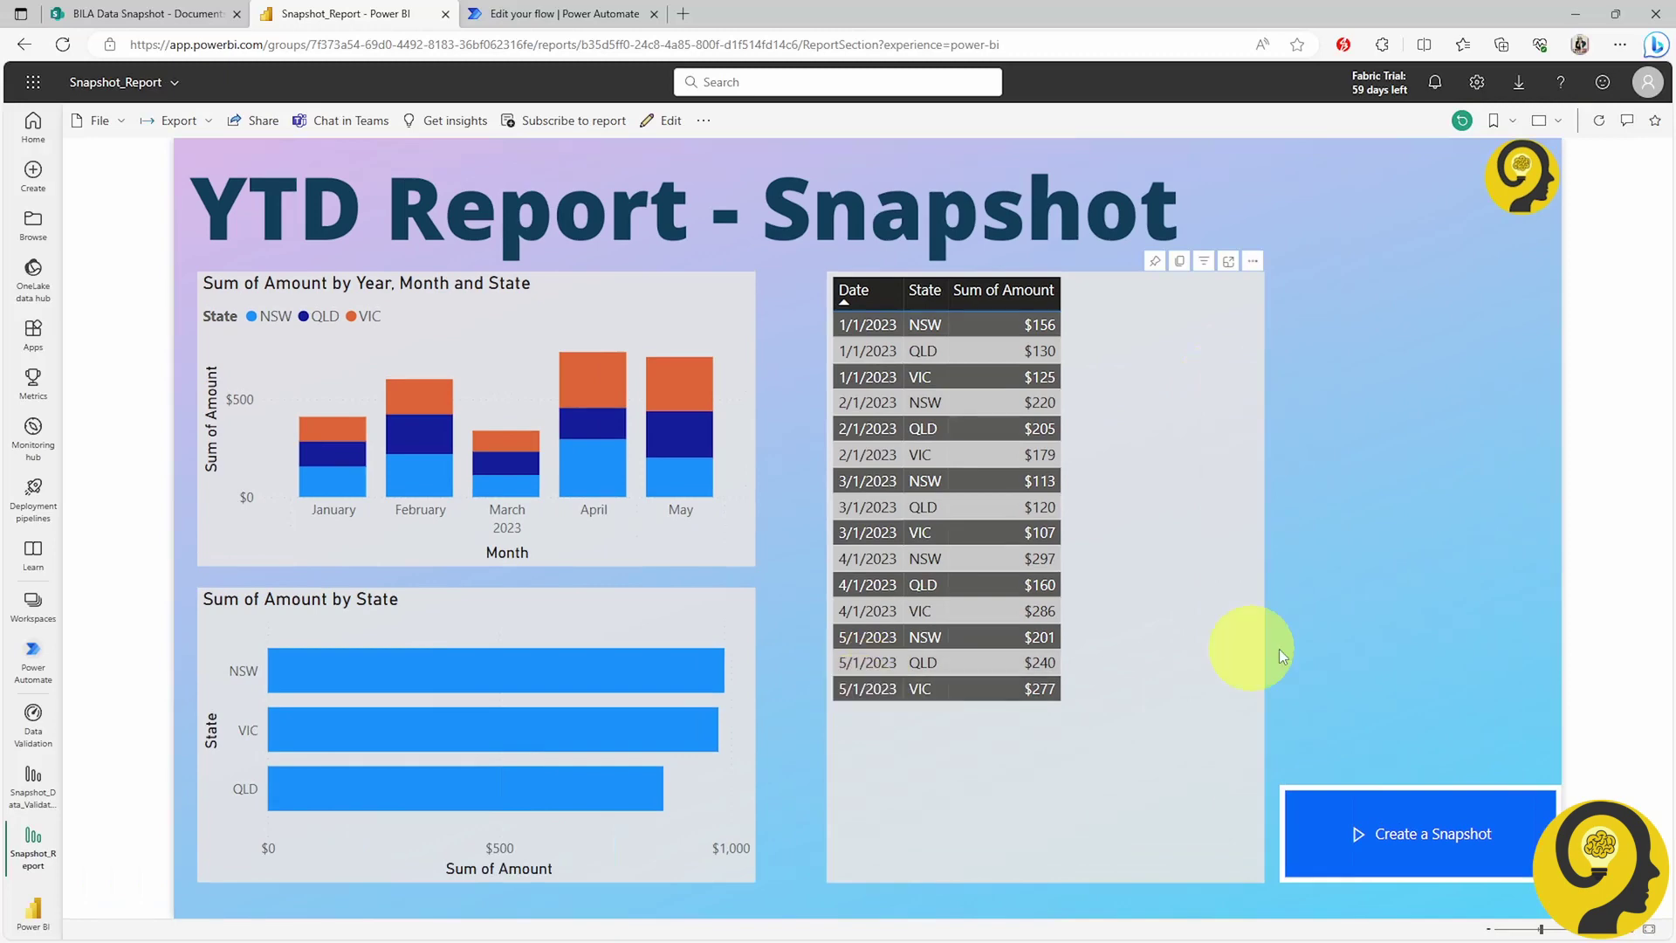
Trigger Create a Snapshot, close and save the snapshot workbook, and refresh the data again.
{"action": "left_click", "coordinate": [140, 14]}
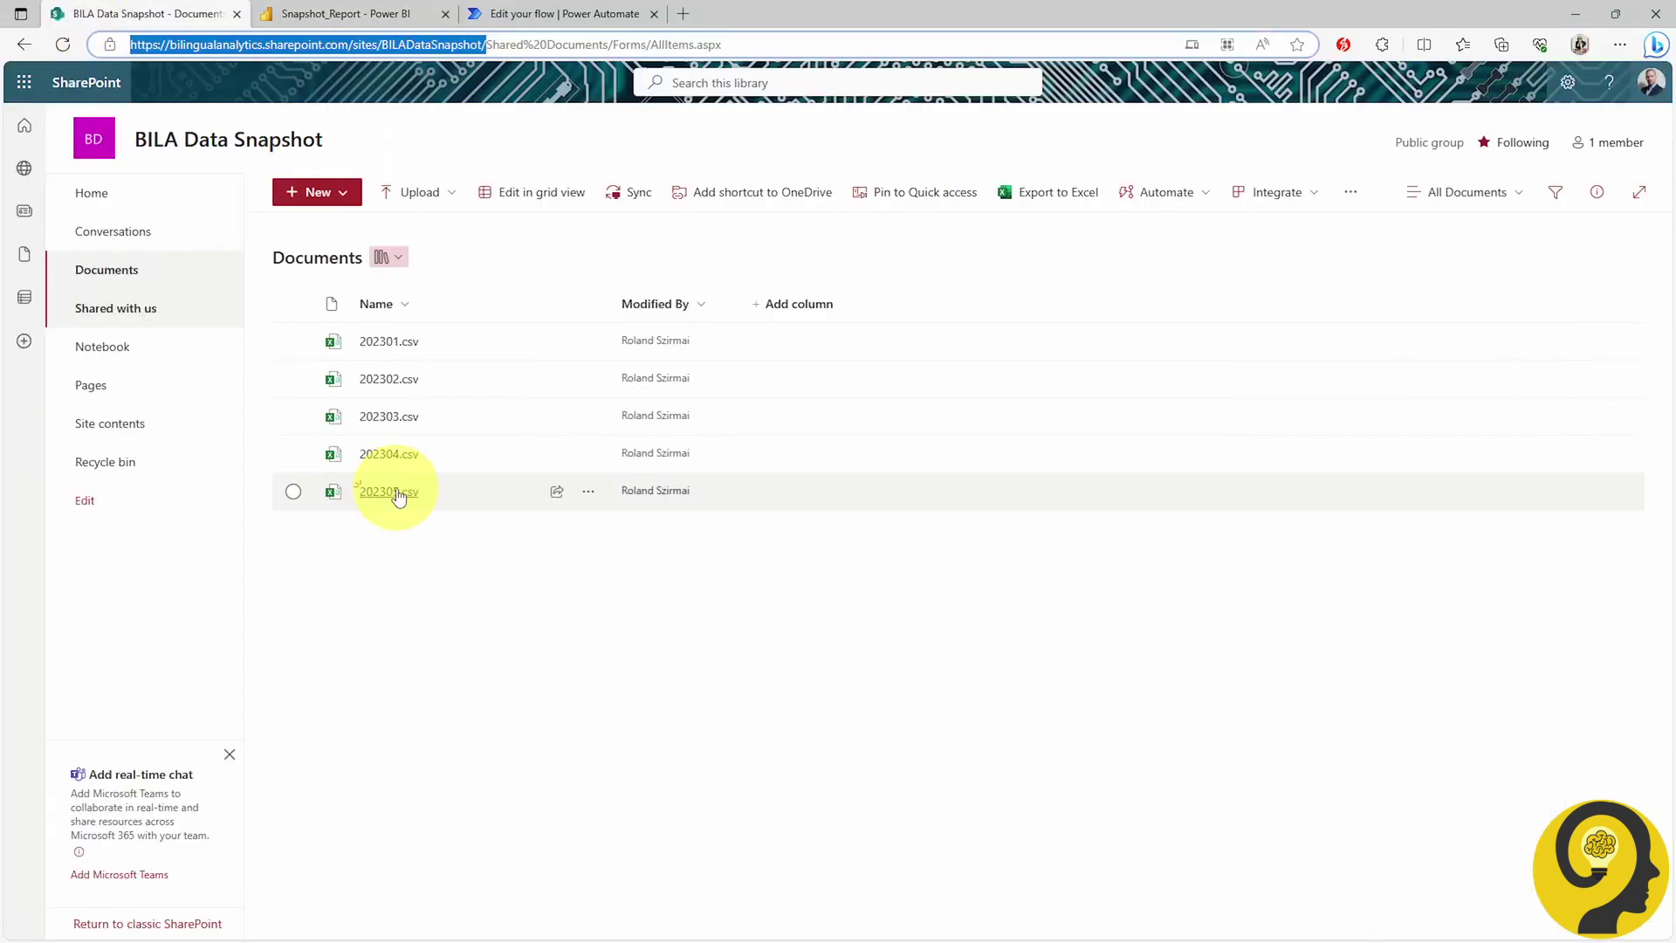
{"action": "left_click", "coordinate": [1107, 200]}
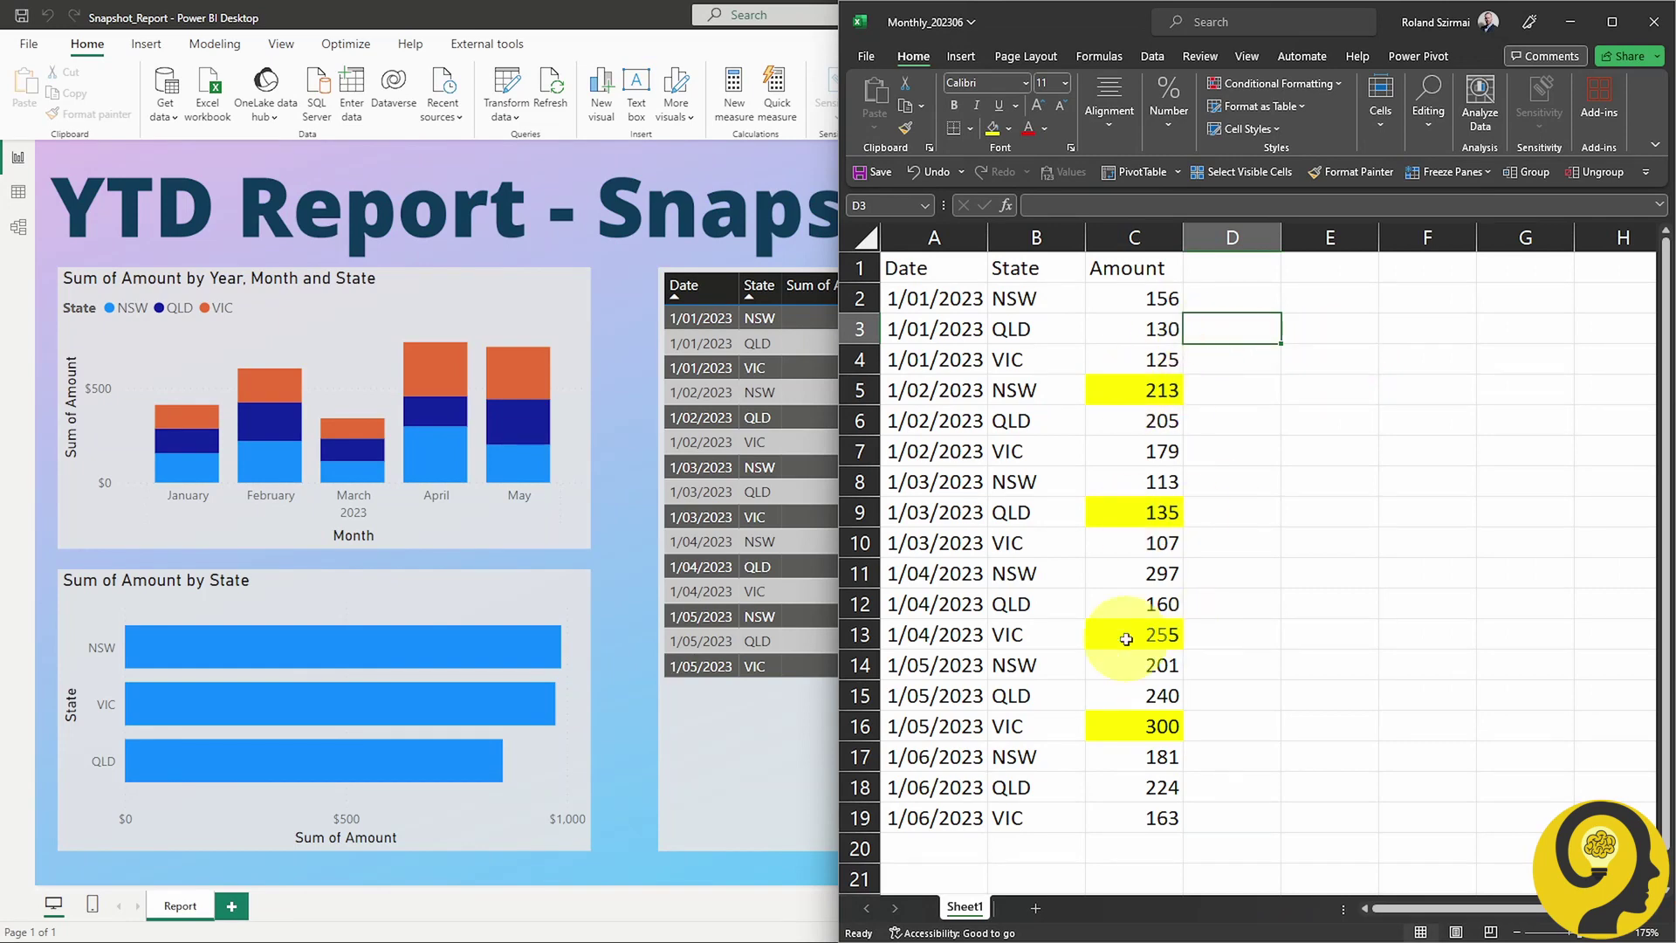
{"action": "left_click", "coordinate": [1643, 39]}
{"action": "left_click", "coordinate": [838, 502]}
{"action": "left_click", "coordinate": [551, 96]}
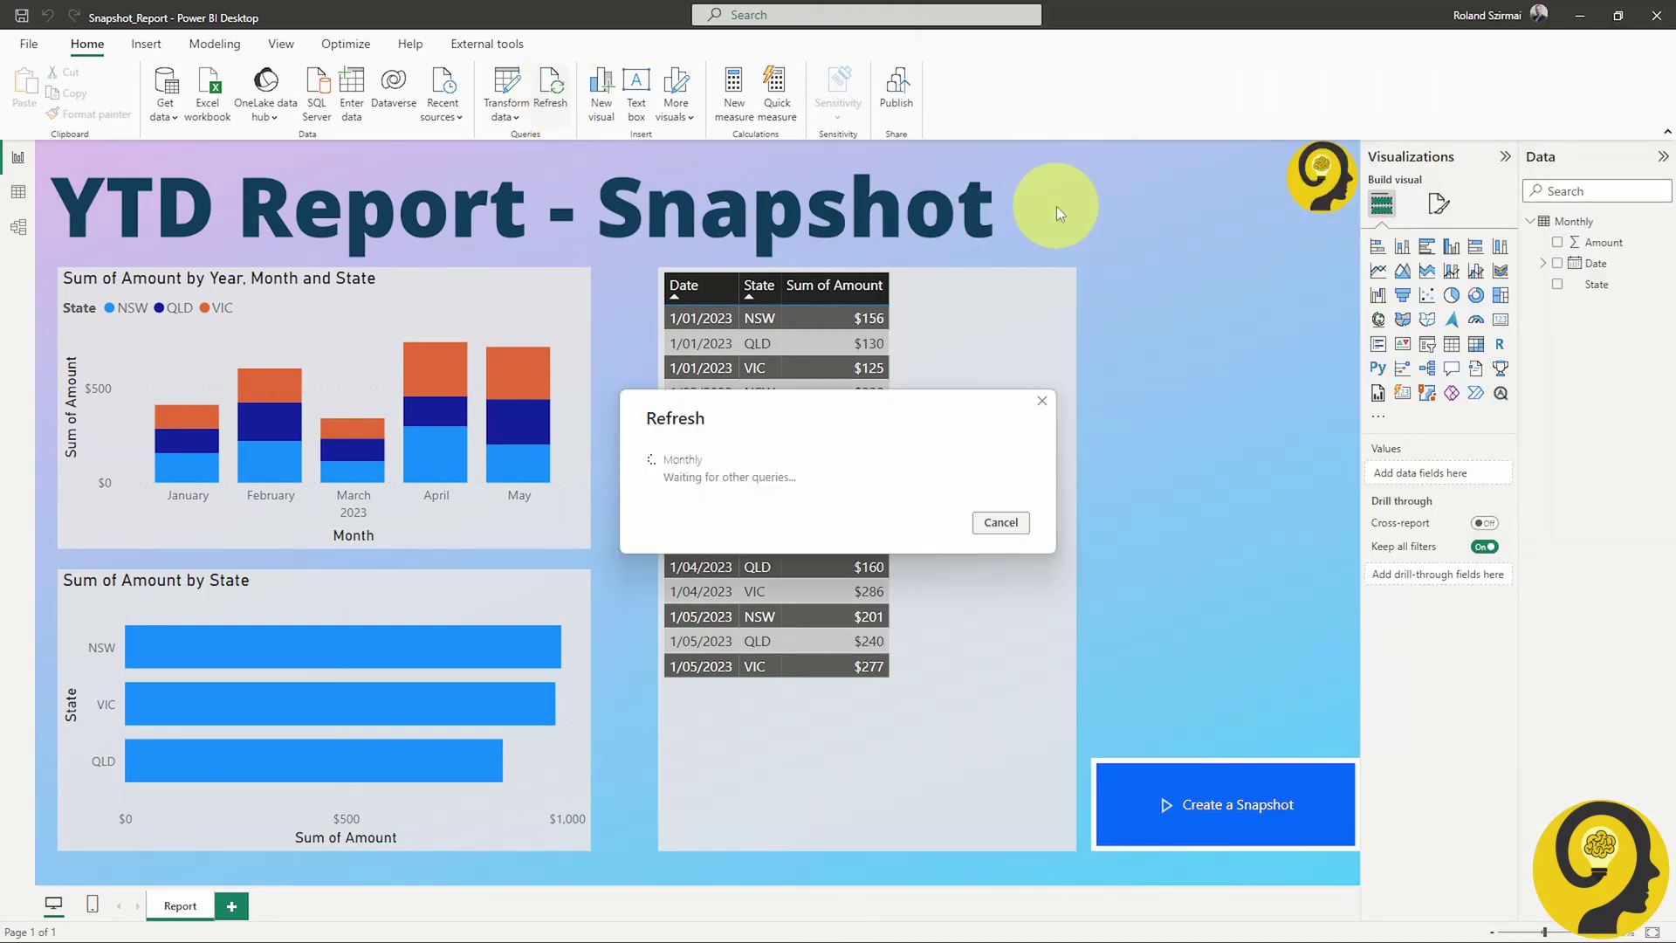